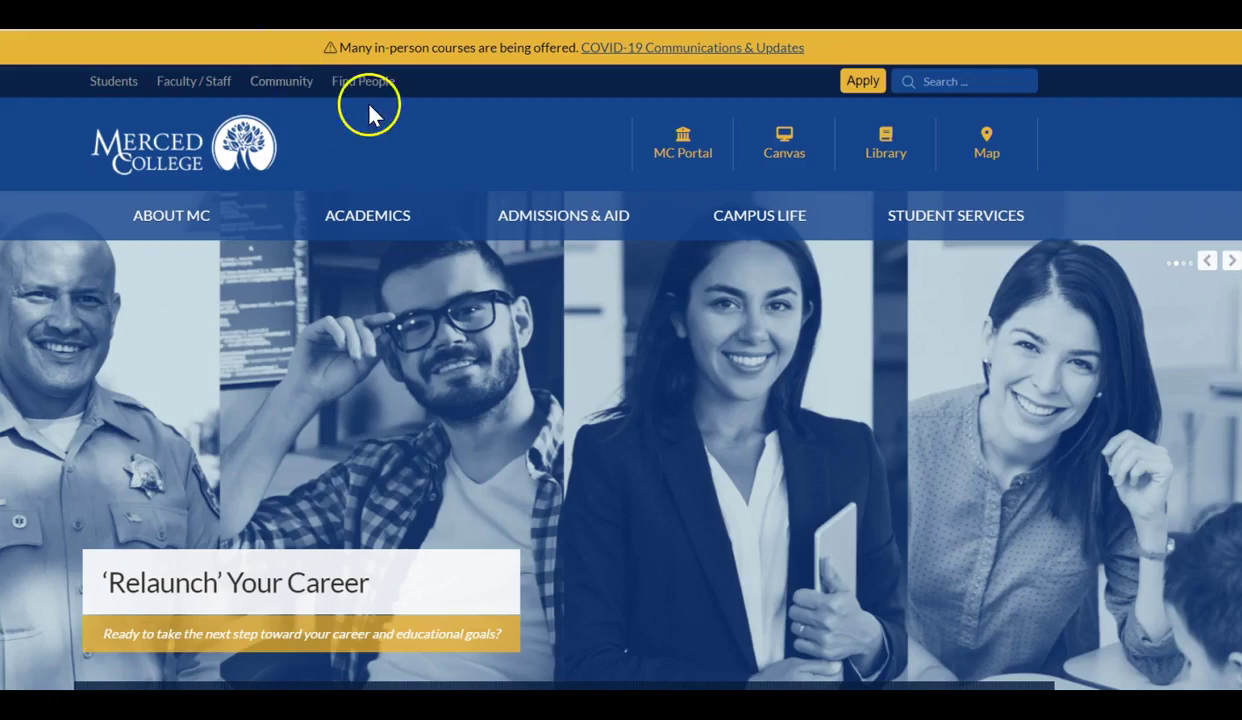
# - Open the eLumen site from the login links on Merced College's Faculty / Staff page
pyautogui.click(193, 89)
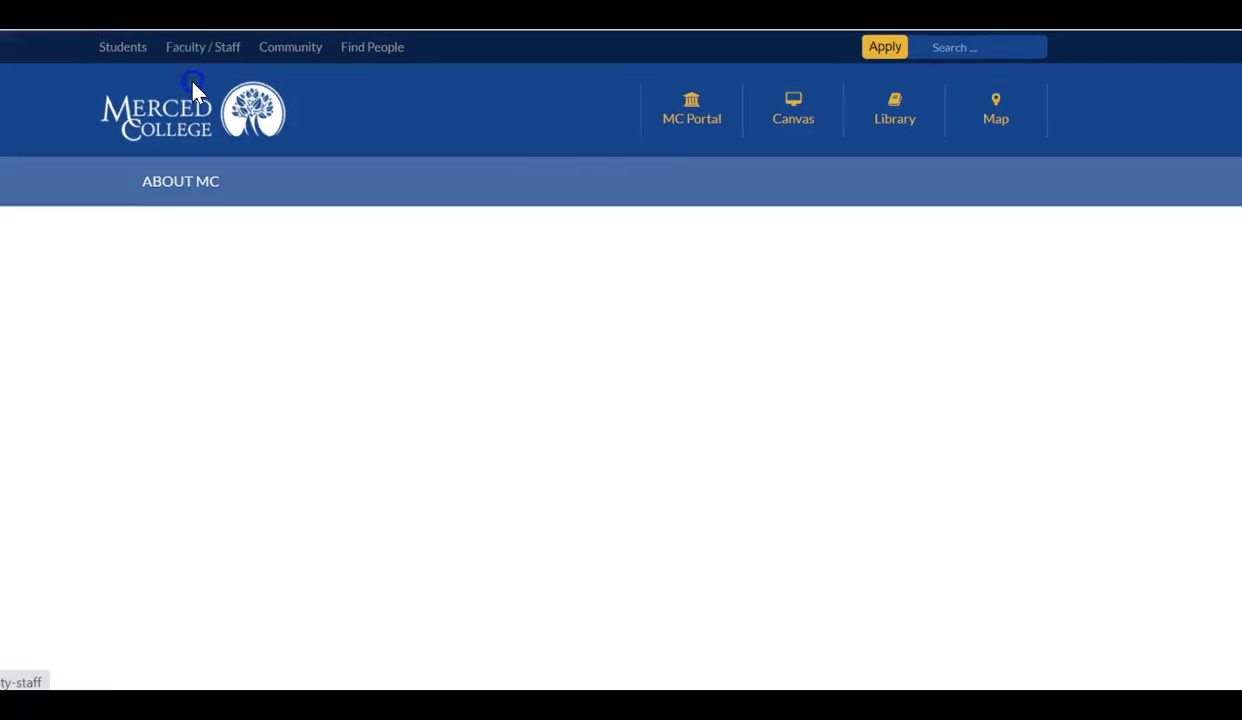
pyautogui.scroll(-1, 210, 130)
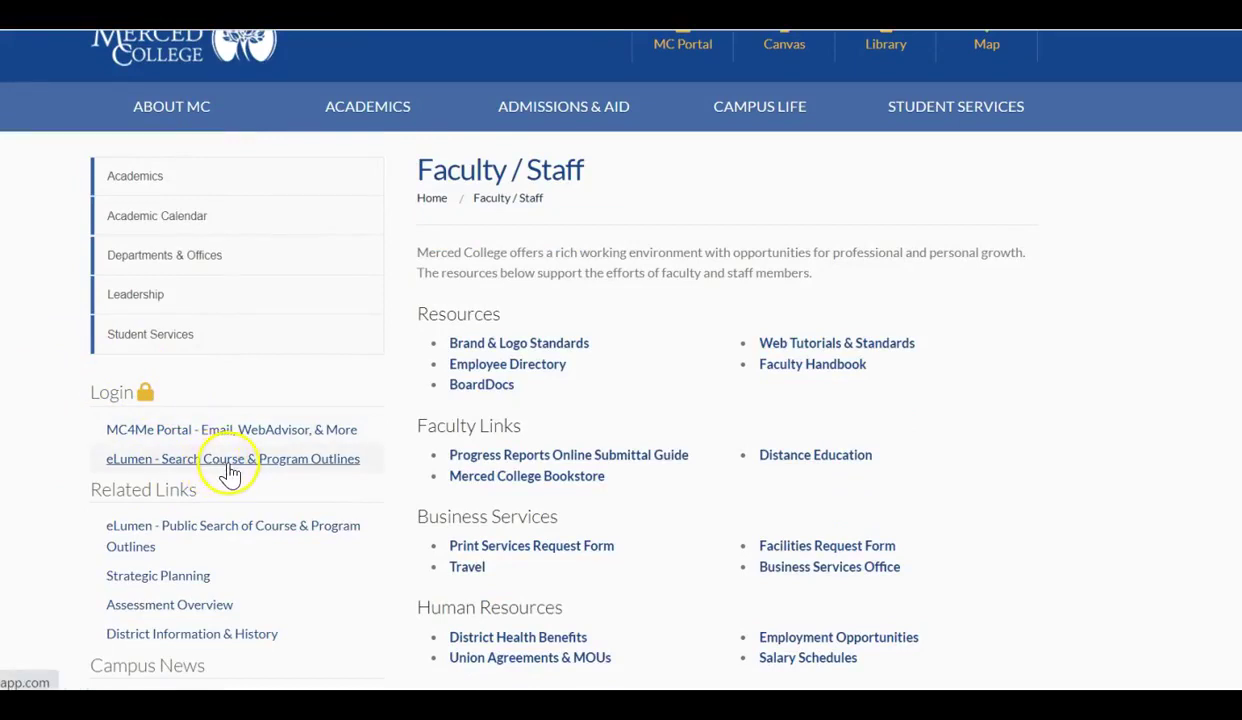
pyautogui.click(268, 468)
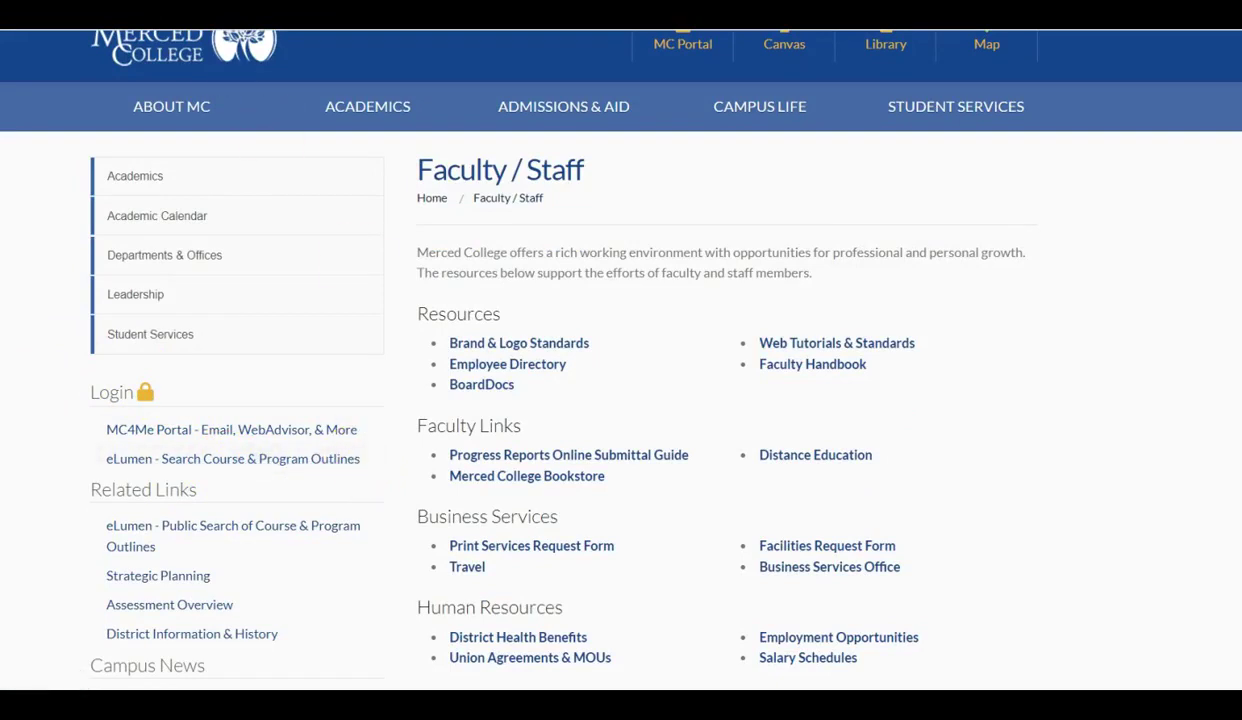
pyautogui.click(230, 20)
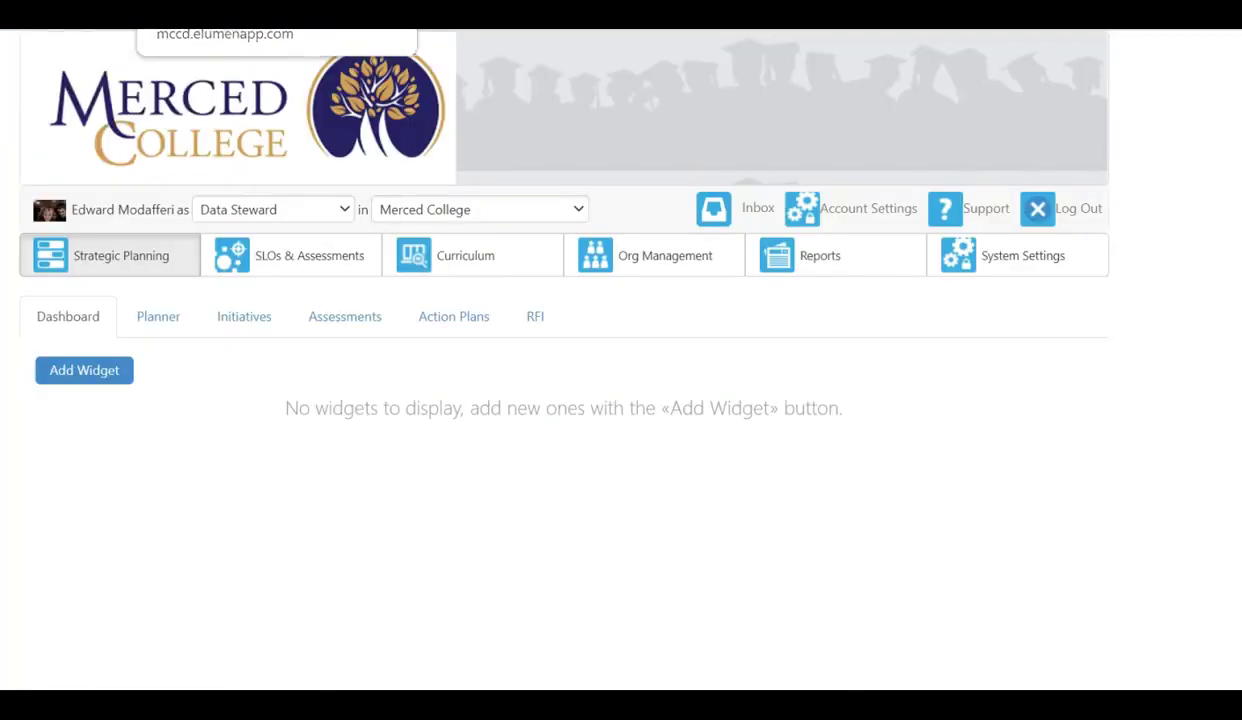
# - Change the active role to Faculty and open Strategic Planning for Biology
pyautogui.click(340, 210)
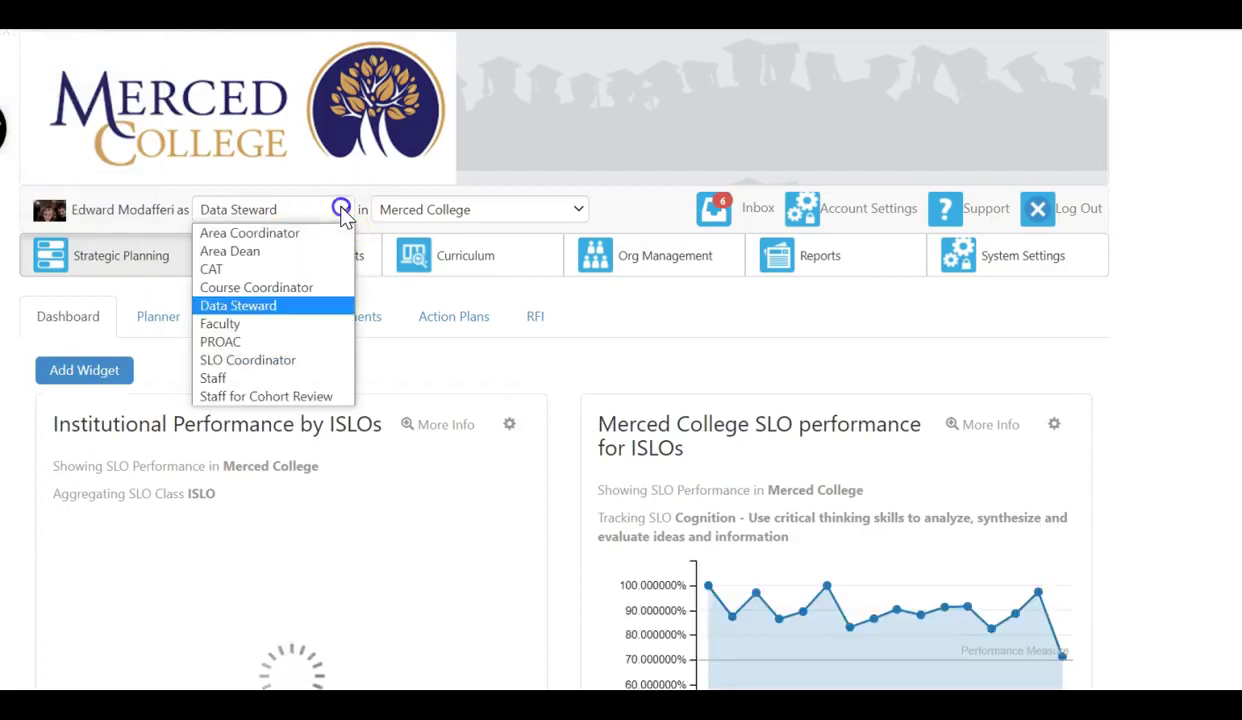
pyautogui.click(297, 324)
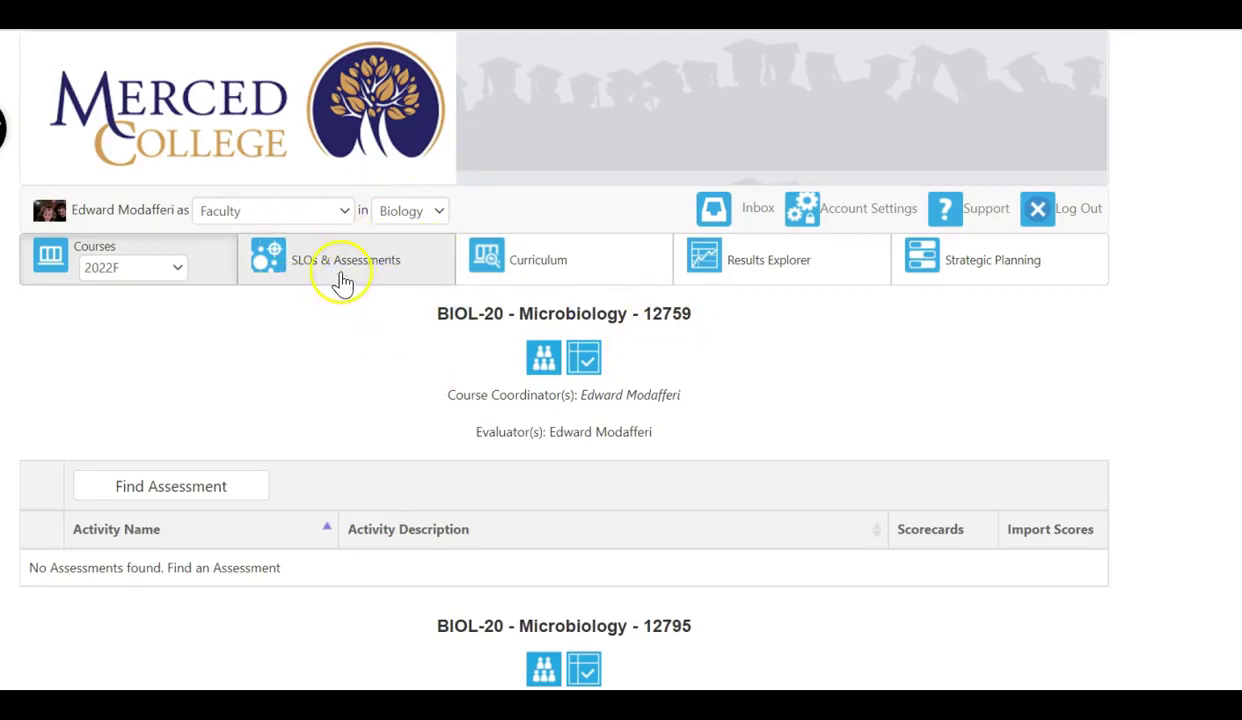
pyautogui.click(1019, 272)
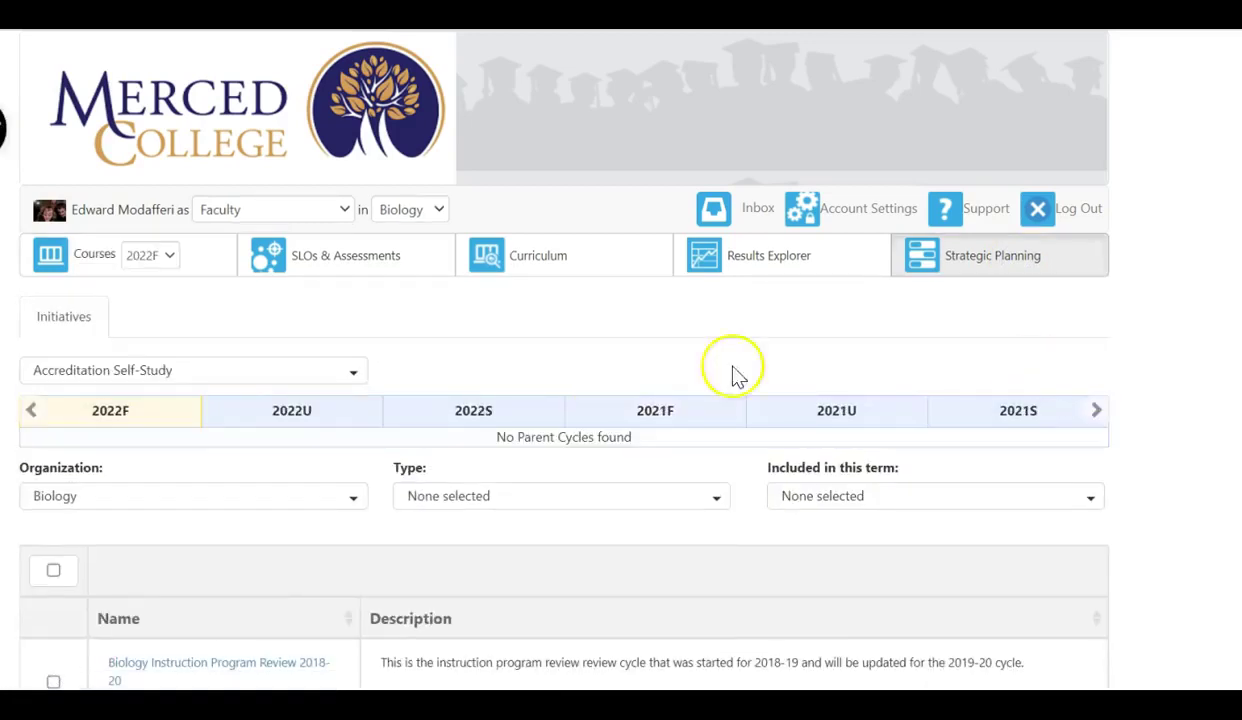
# - Open the Biology Instruction Program Review 2020-22 cycle initiative
pyautogui.scroll(-1, 540, 322)
pyautogui.scroll(-1, 545, 323)
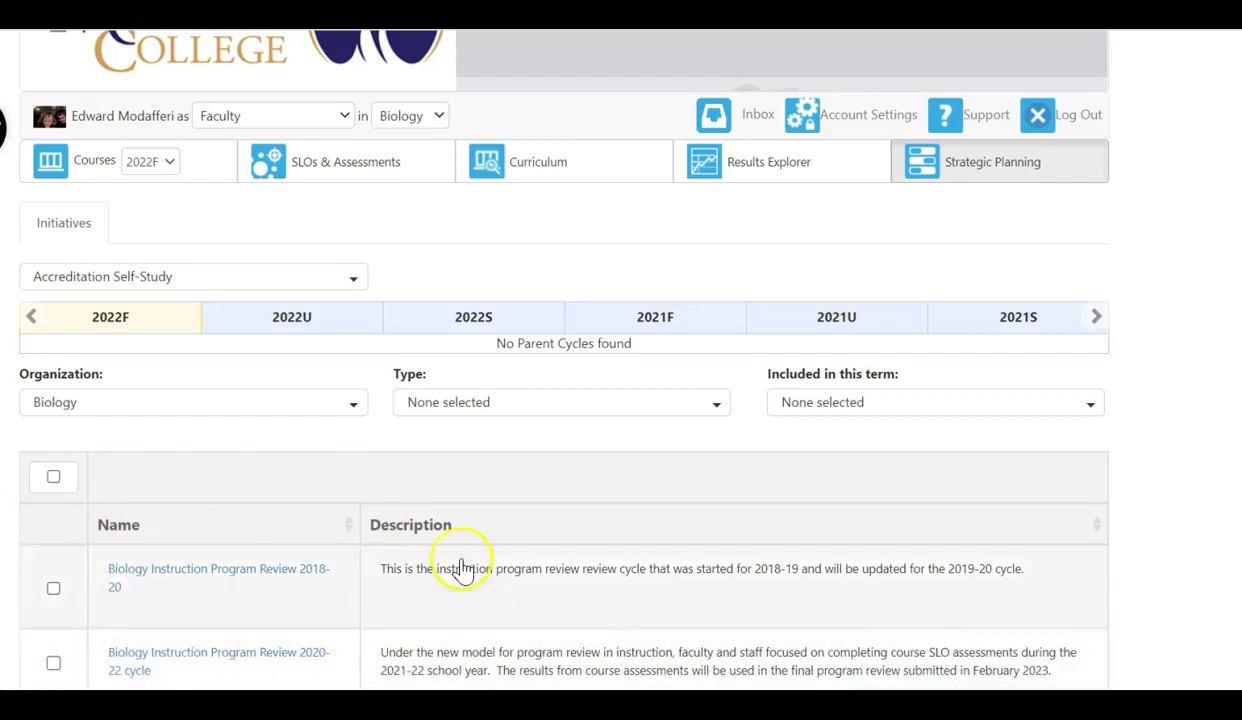
pyautogui.click(238, 658)
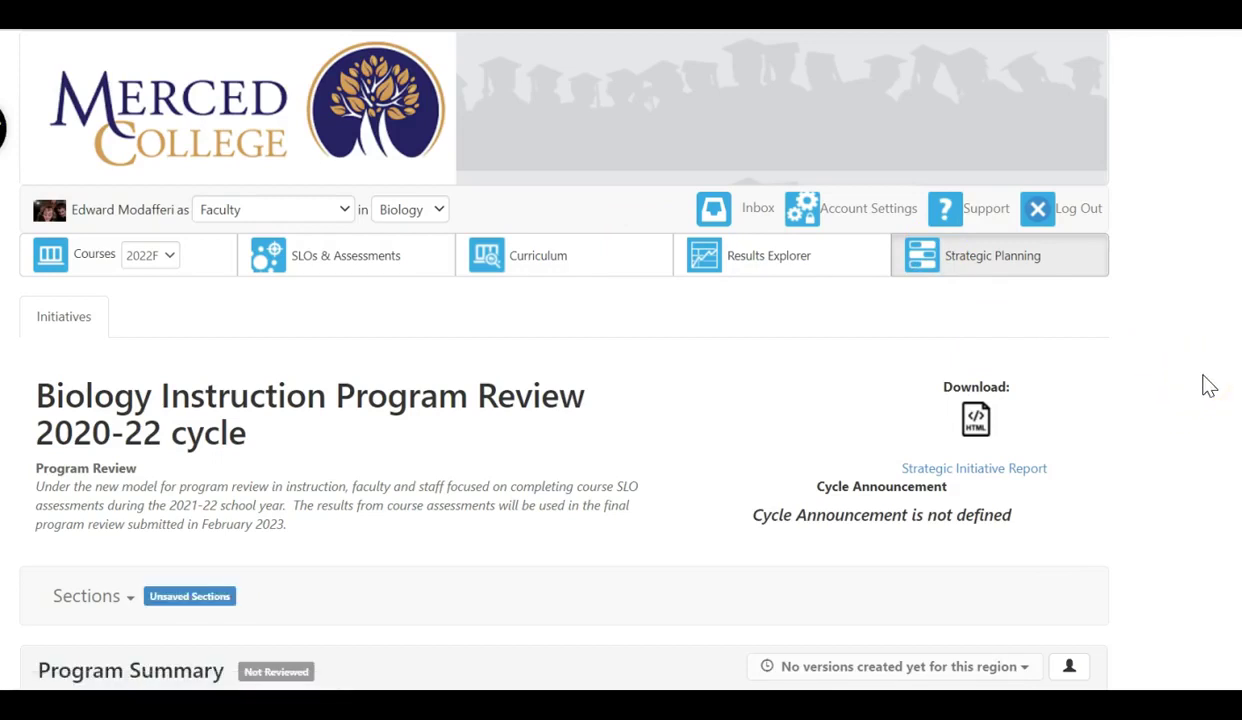
# - Look over the initiative's description, its Program Summary region and the layout of its first section
pyautogui.scroll(-1, 1167, 344)
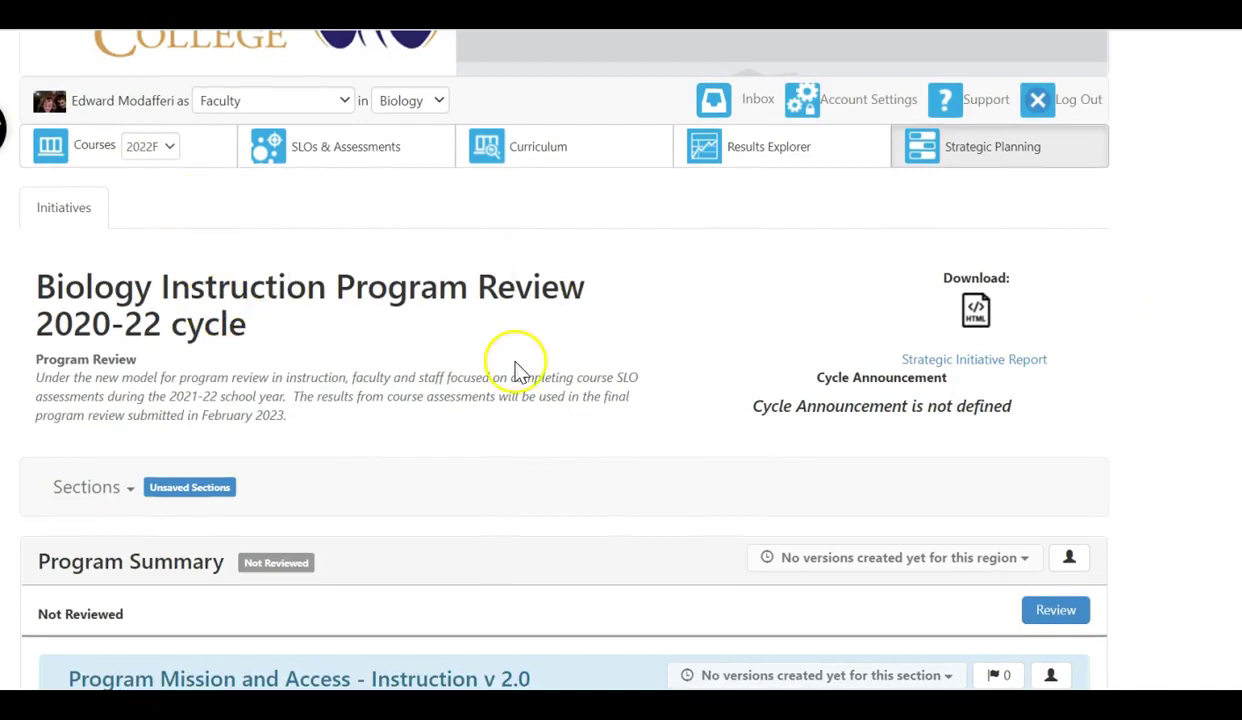
pyautogui.scroll(-1, 587, 318)
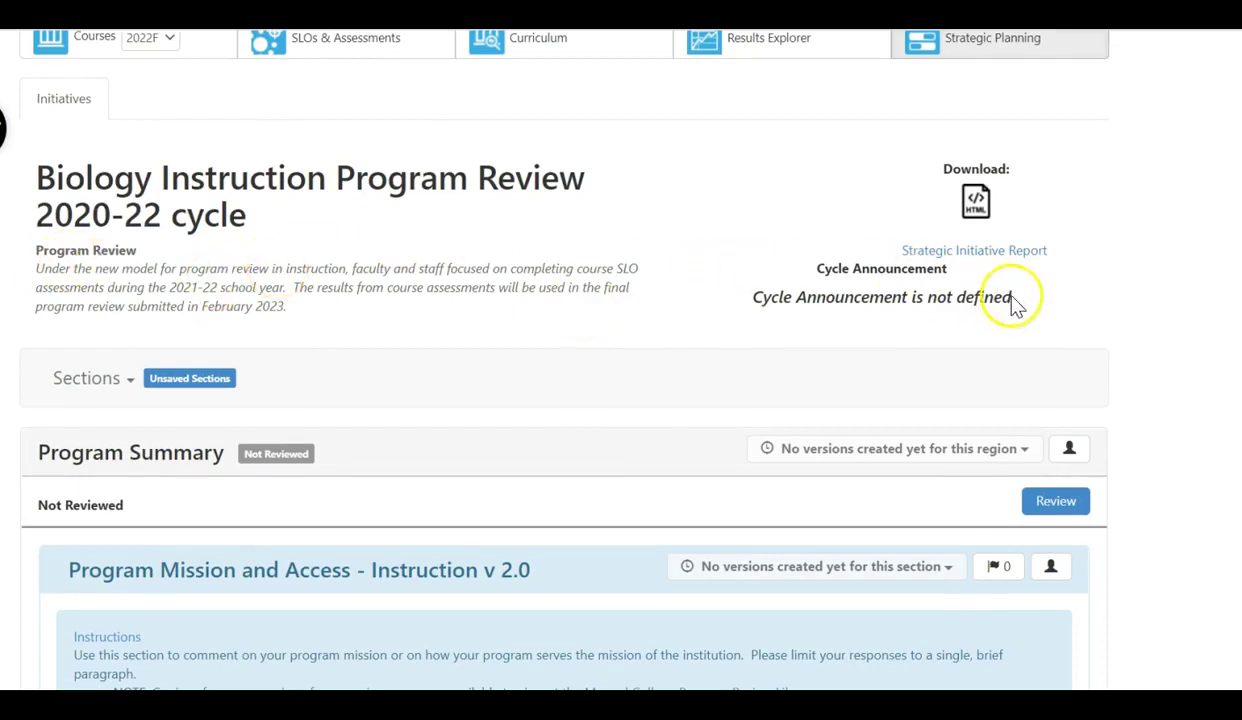
pyautogui.scroll(-1, 1020, 308)
pyautogui.scroll(-4, 1184, 449)
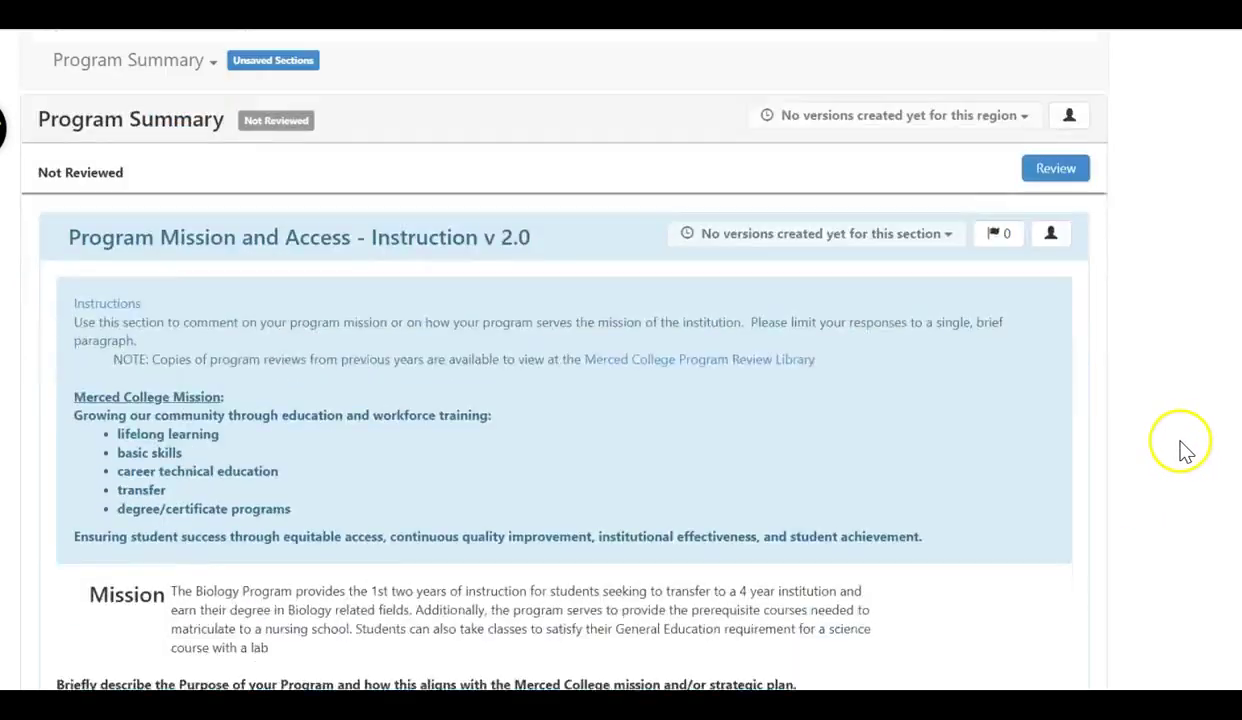
pyautogui.scroll(-1, 300, 515)
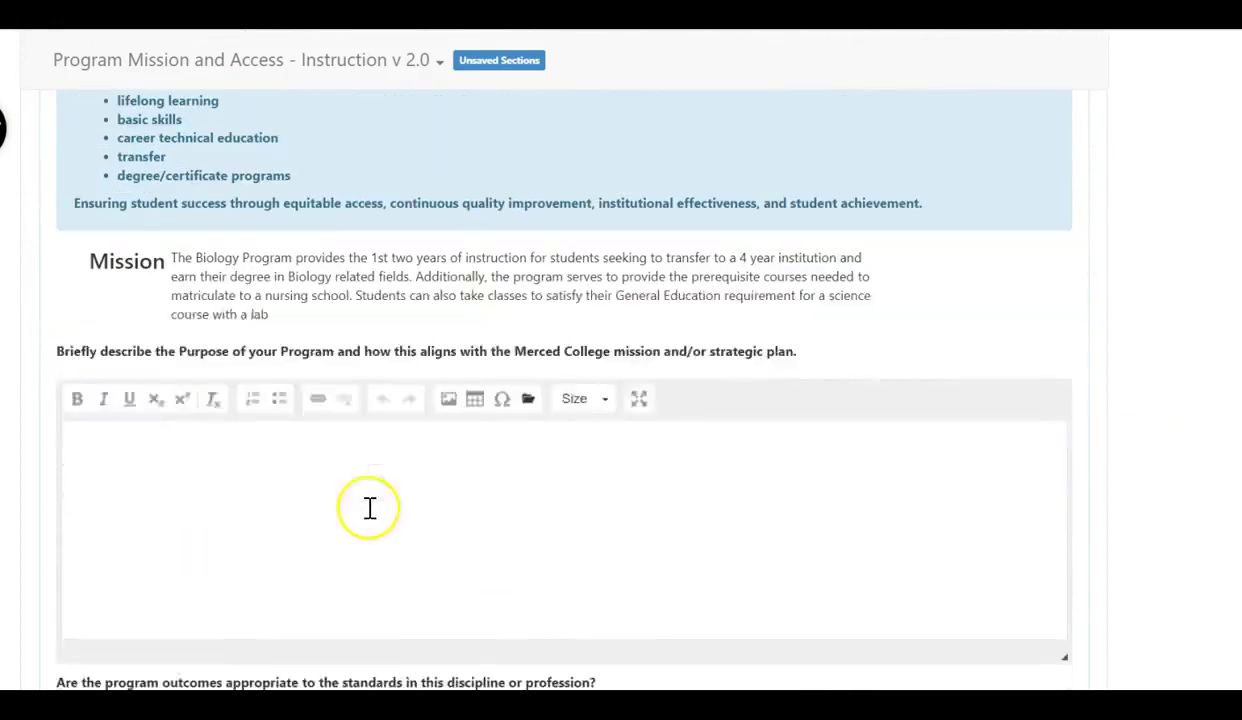
pyautogui.scroll(5, 394, 579)
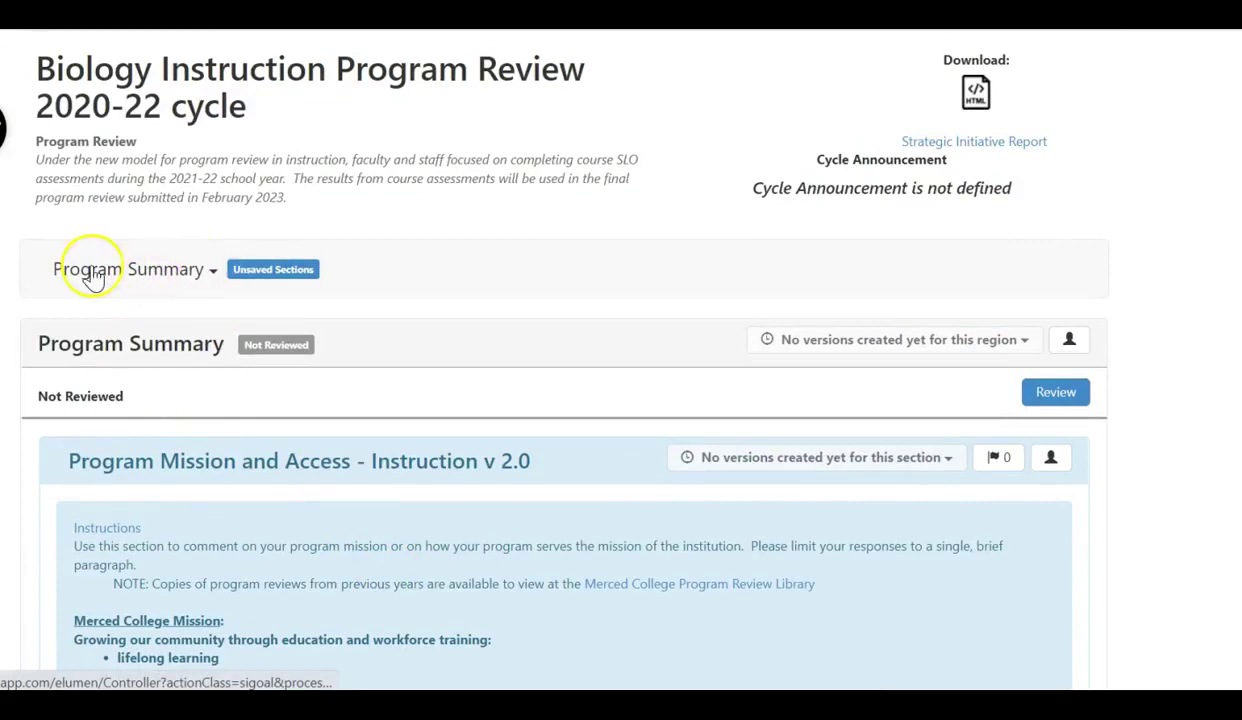
pyautogui.scroll(-3, 140, 272)
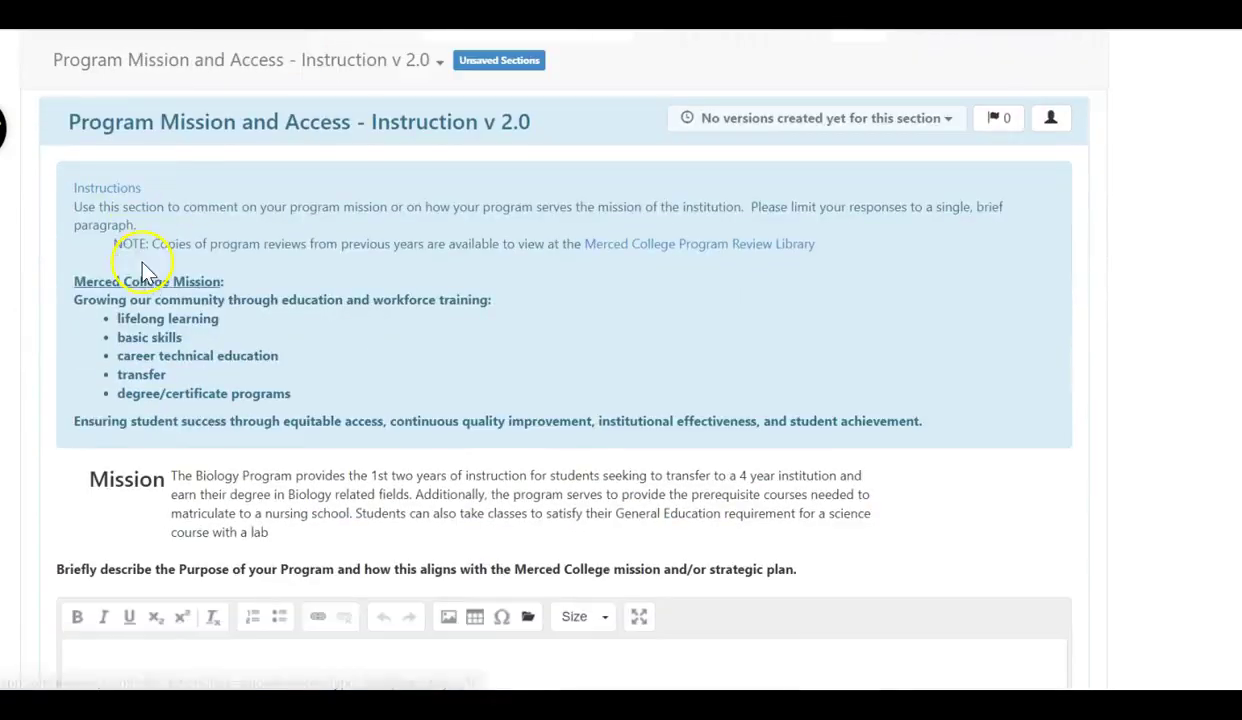
pyautogui.scroll(3, 178, 108)
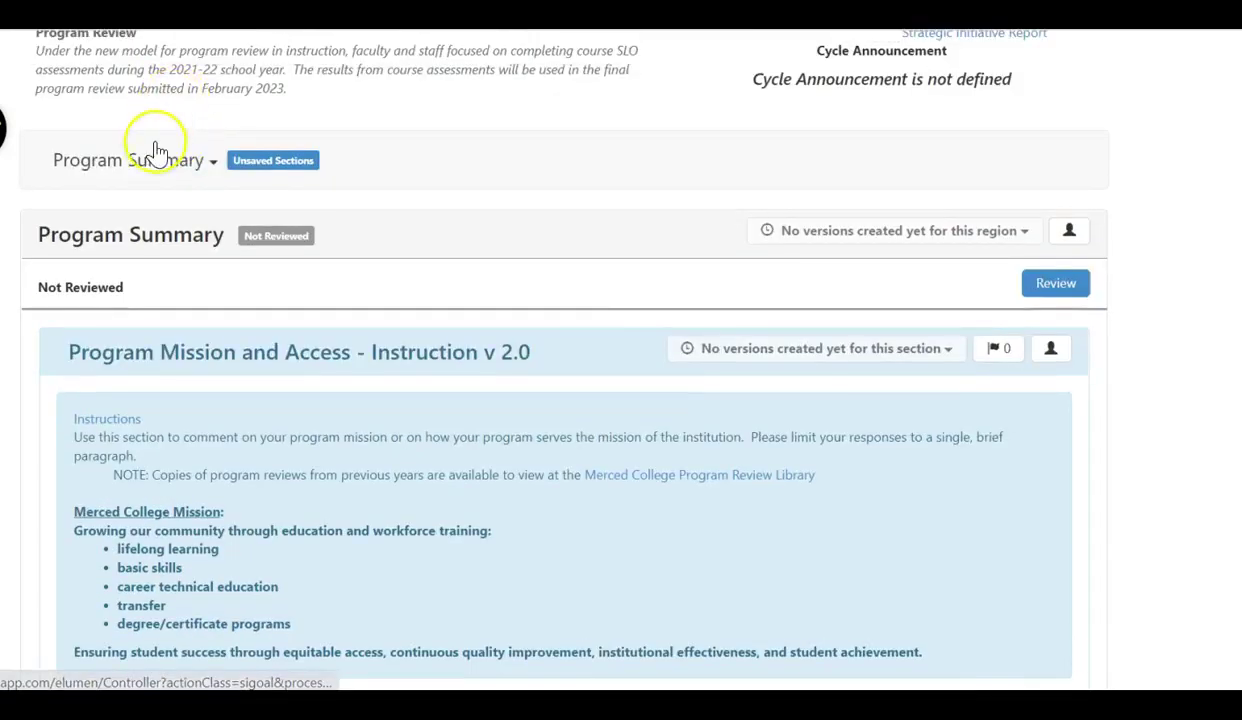
# - Jump to the Program Mission and Access - Instruction v 2.0 section of the program review
pyautogui.scroll(-3, 155, 145)
pyautogui.click(145, 60)
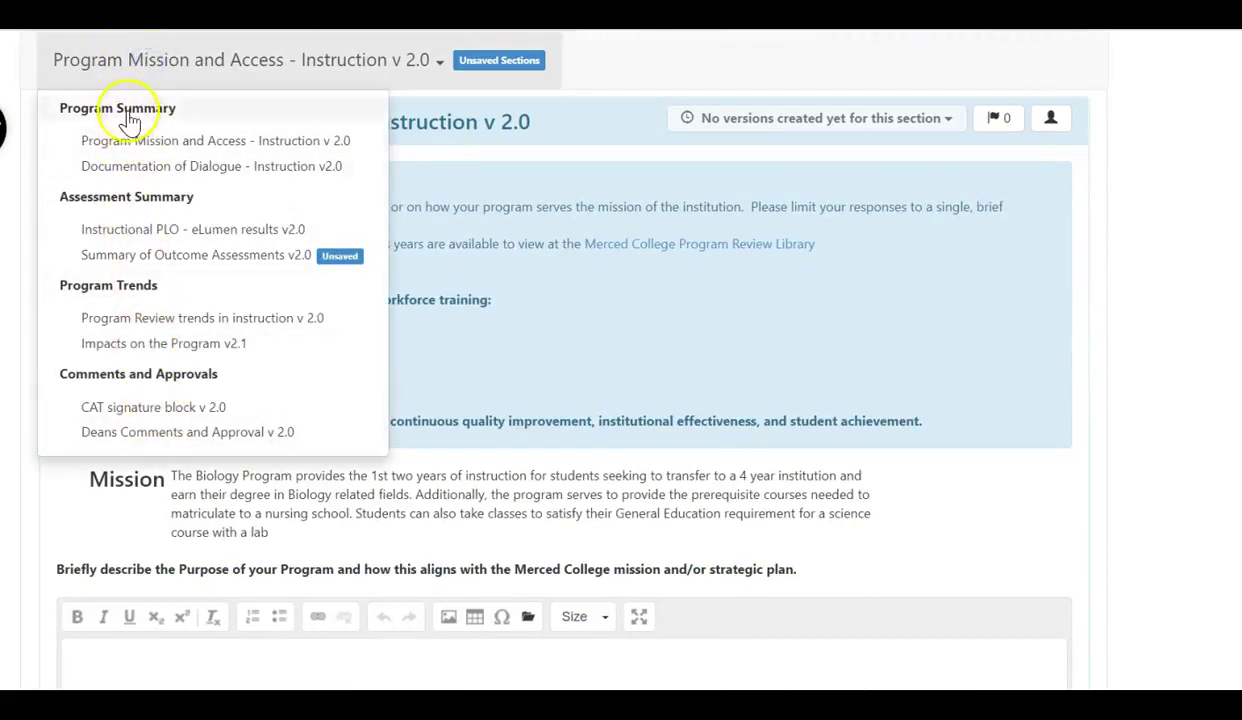
pyautogui.click(176, 140)
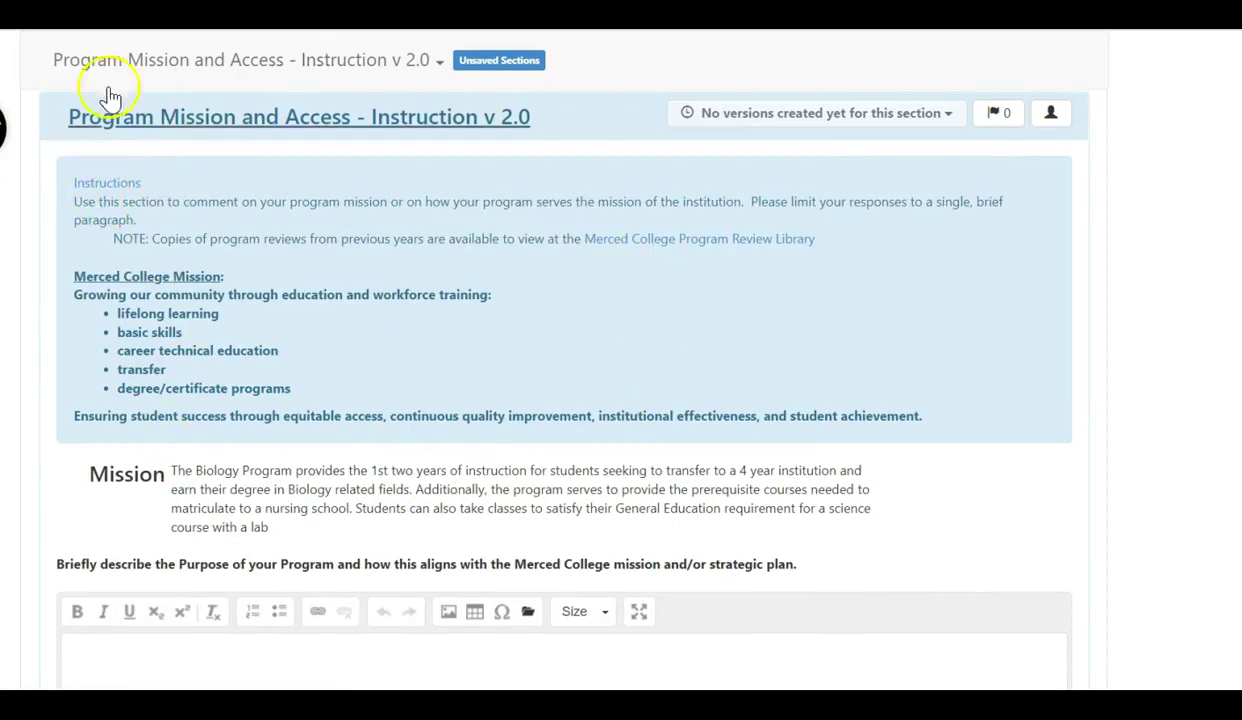
# - Collapse the instructions of the Program Mission and Access section
pyautogui.click(122, 194)
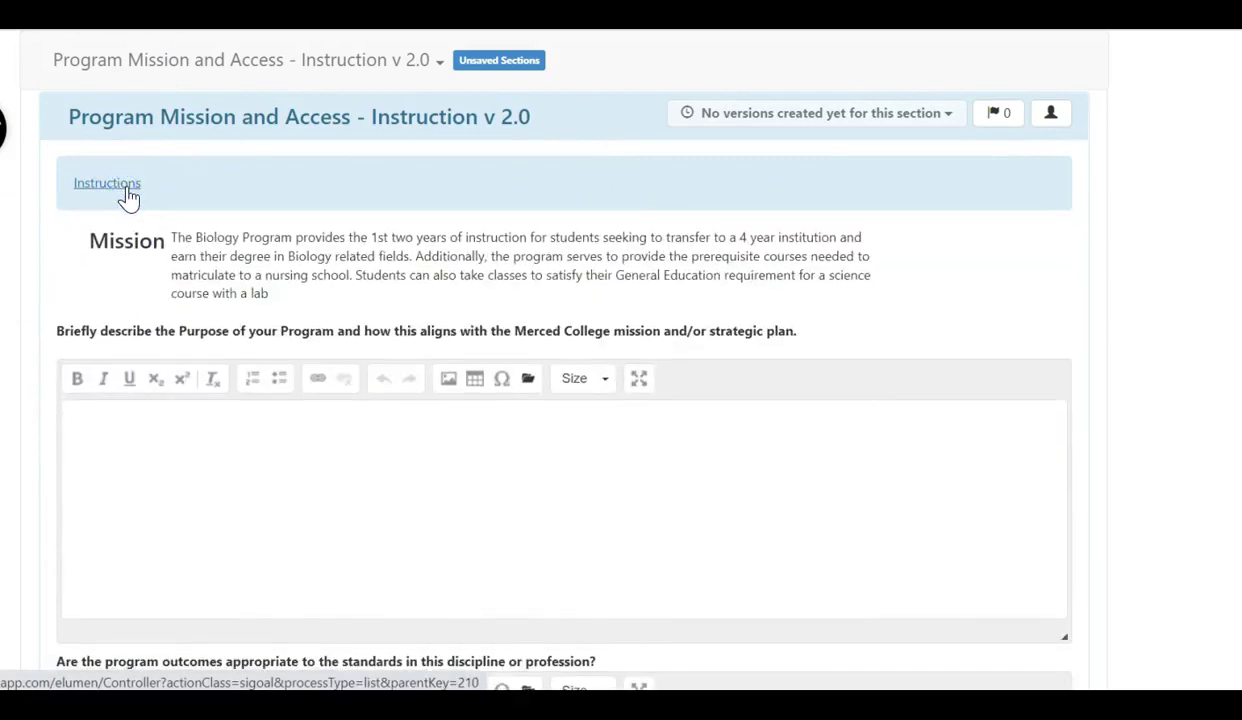
pyautogui.click(126, 192)
pyautogui.click(125, 191)
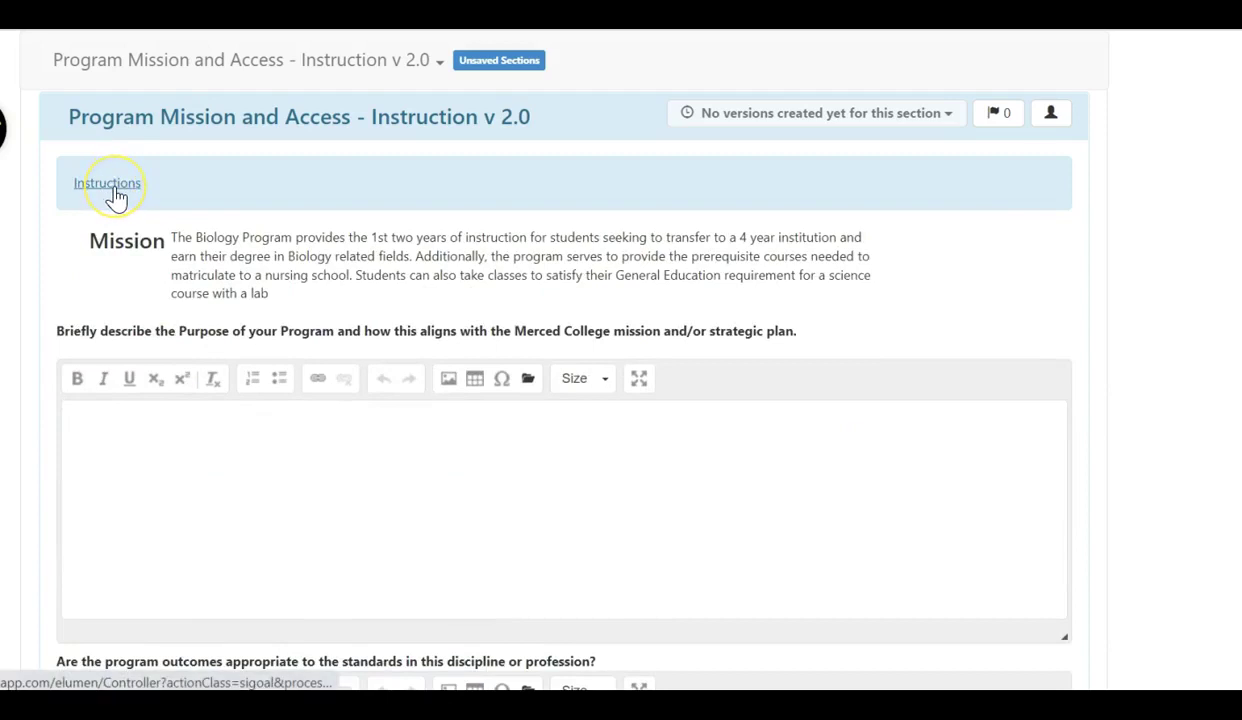
# - Read the Program Mission and Access questions on program purpose, program outcomes and proudest achievements
pyautogui.click(147, 62)
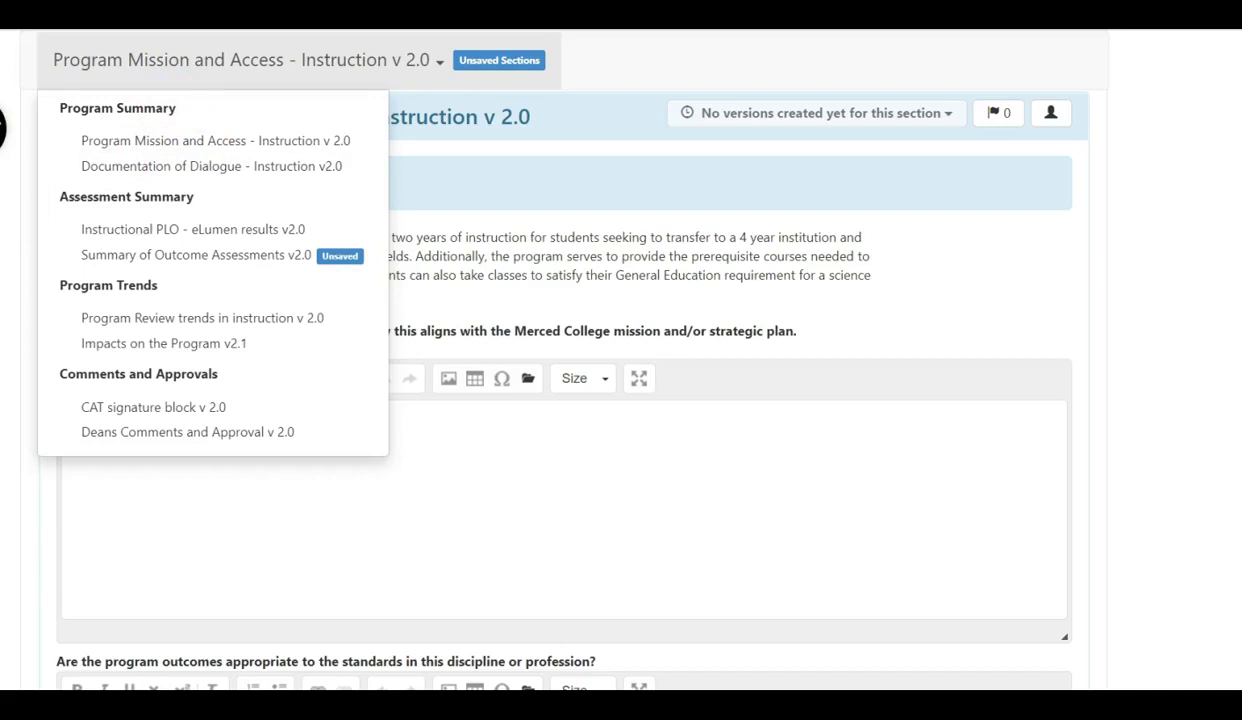
pyautogui.press('Escape')
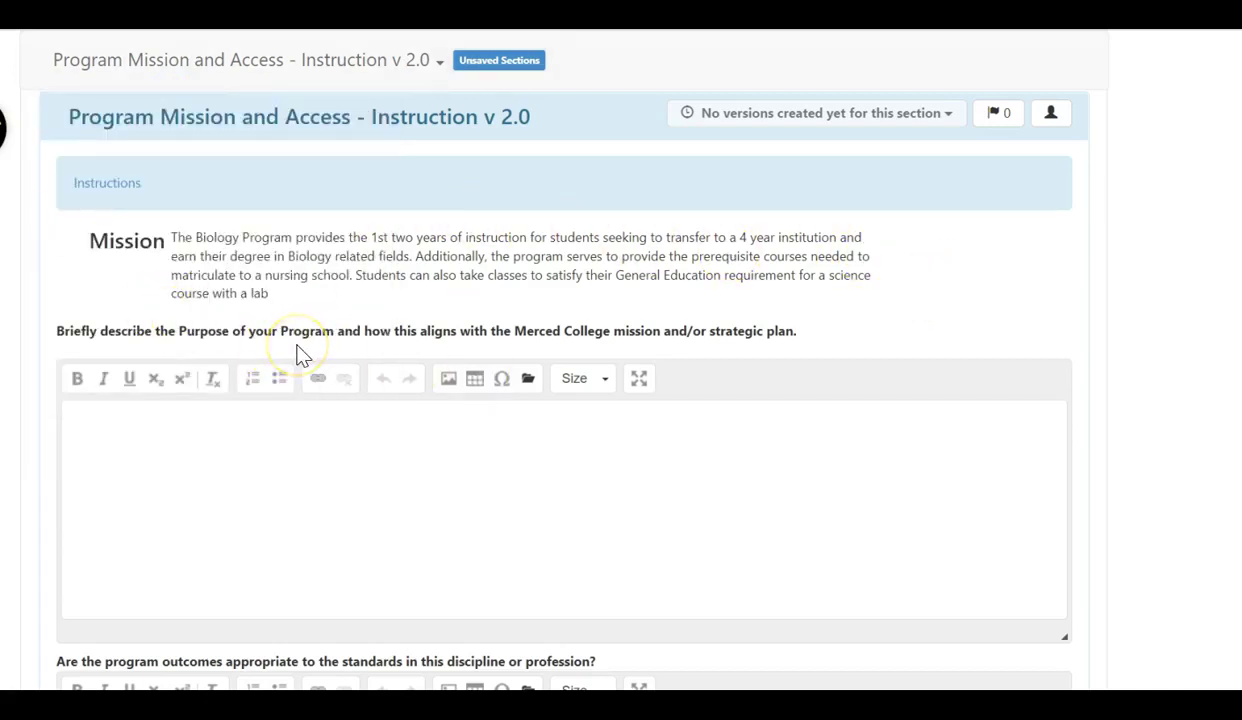
pyautogui.click(259, 453)
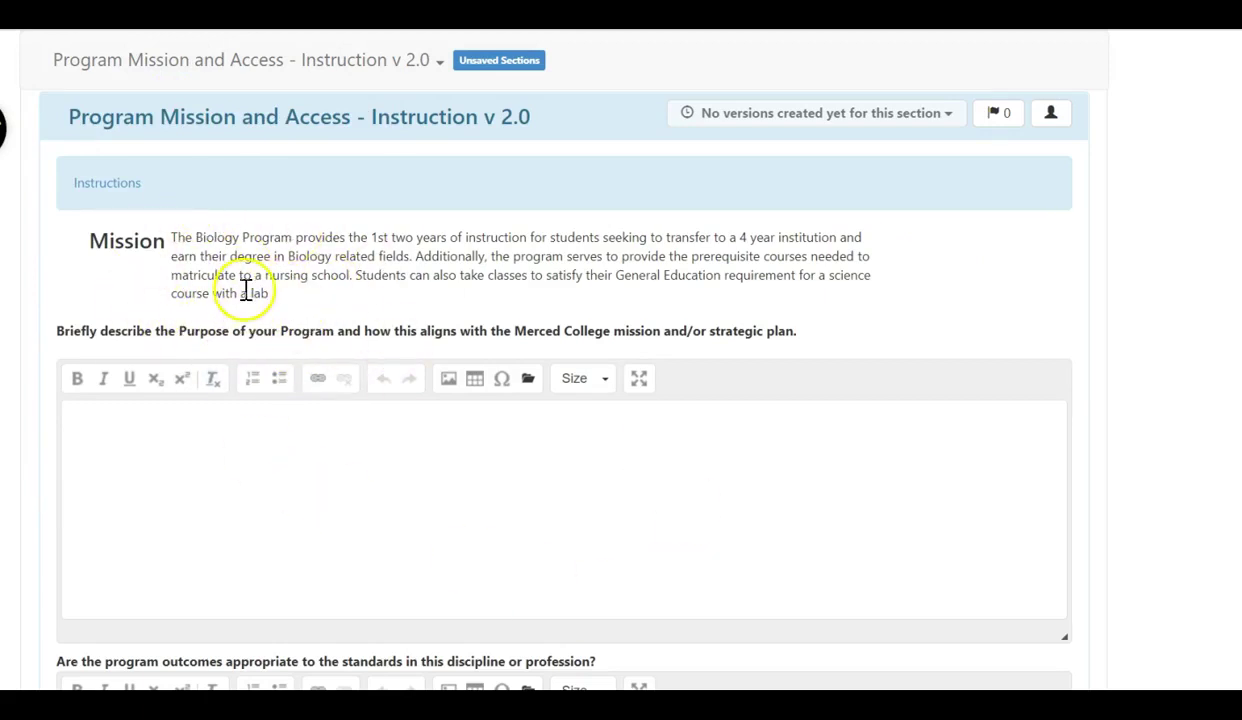
pyautogui.scroll(-2, 992, 457)
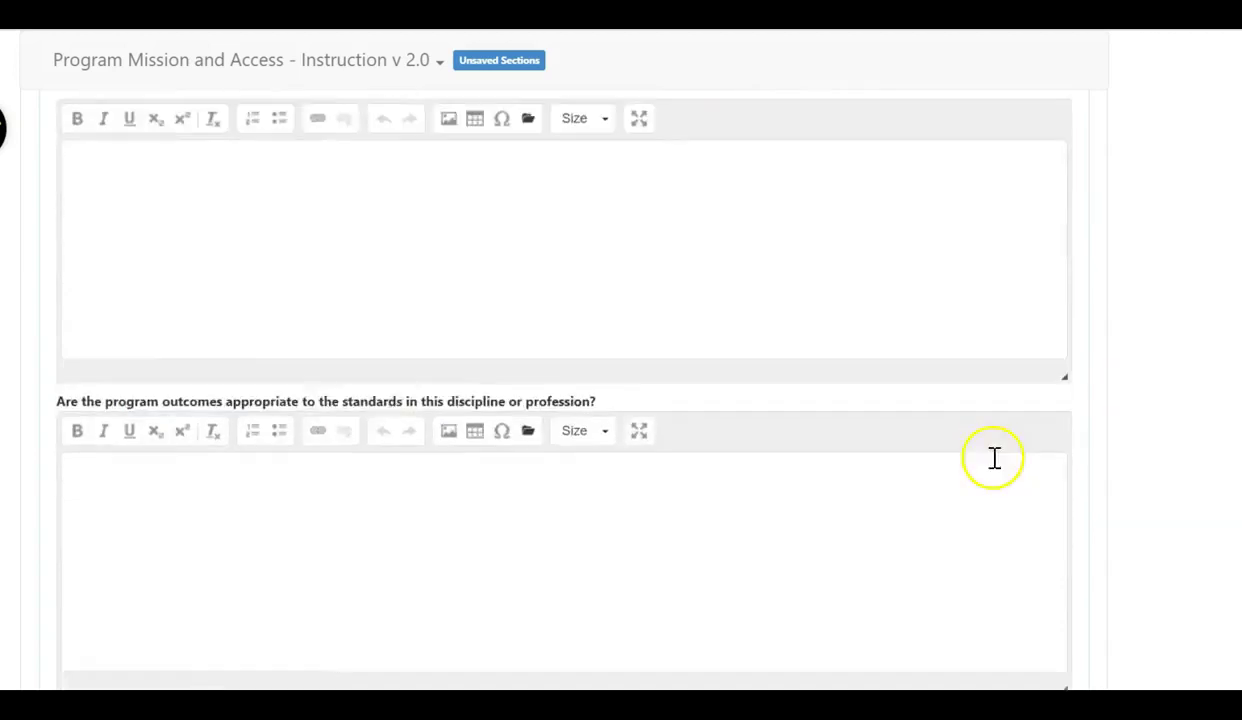
pyautogui.scroll(-1, 995, 465)
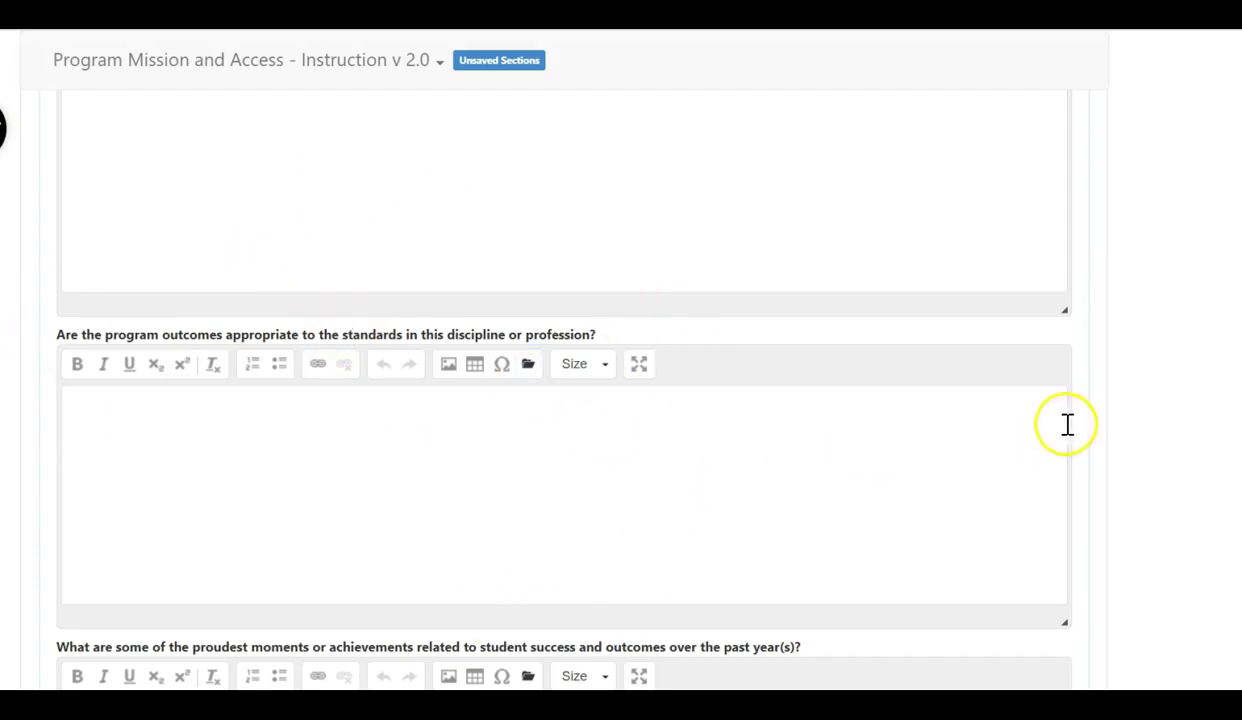
pyautogui.scroll(-1, 1146, 340)
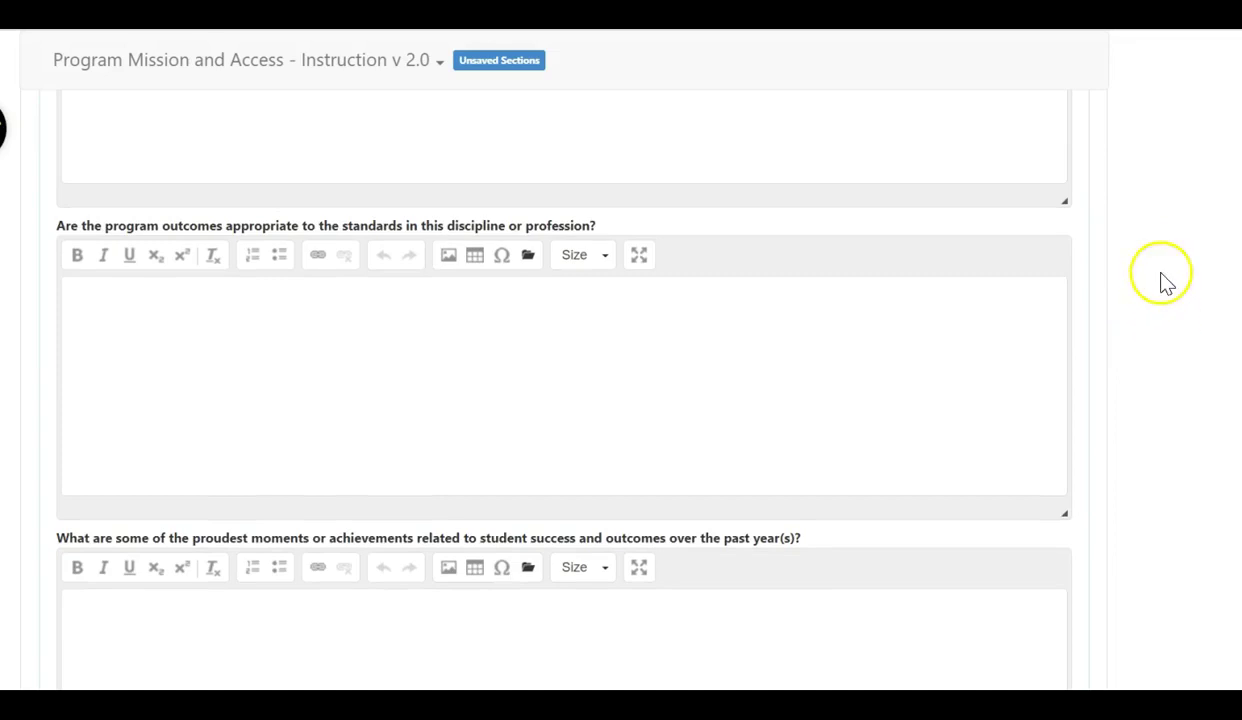
pyautogui.scroll(-2, 1178, 262)
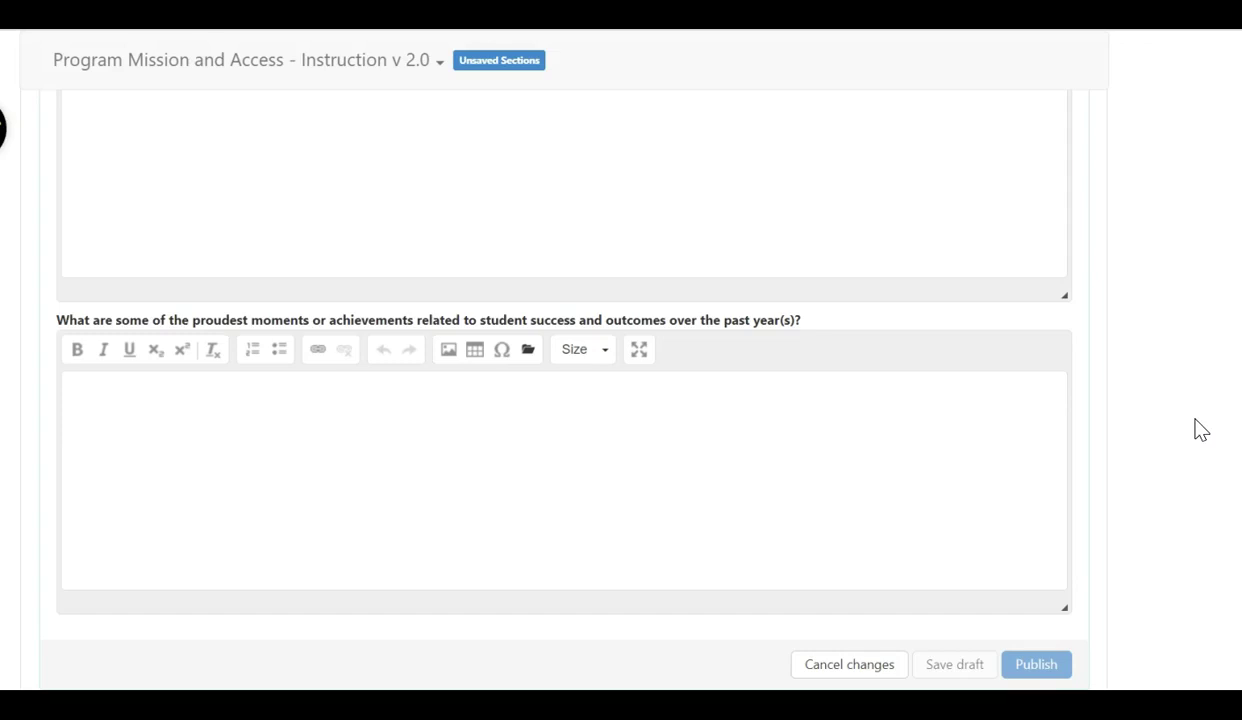
# - Review the instructions and dialogue question of the Documentation of Dialogue - Instruction v2.0 section
pyautogui.click(1200, 428)
pyautogui.scroll(-2, 1198, 425)
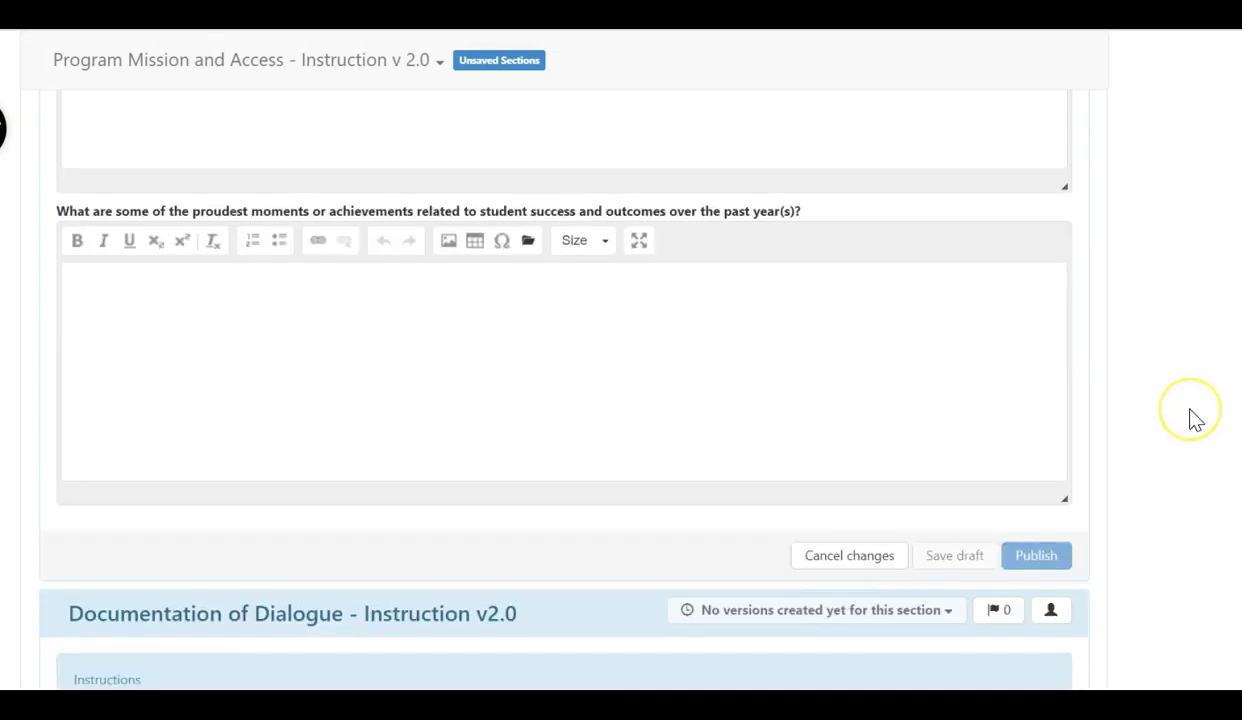
pyautogui.scroll(-3, 1192, 415)
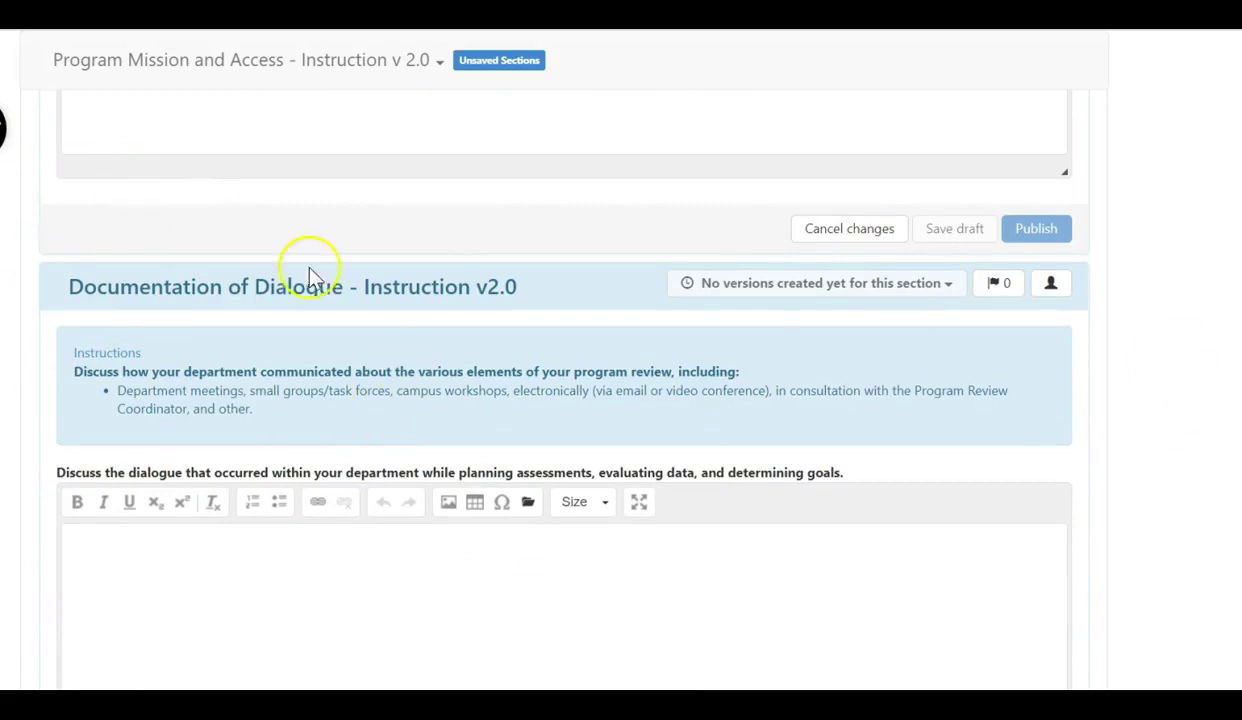
pyautogui.scroll(-1, 1165, 415)
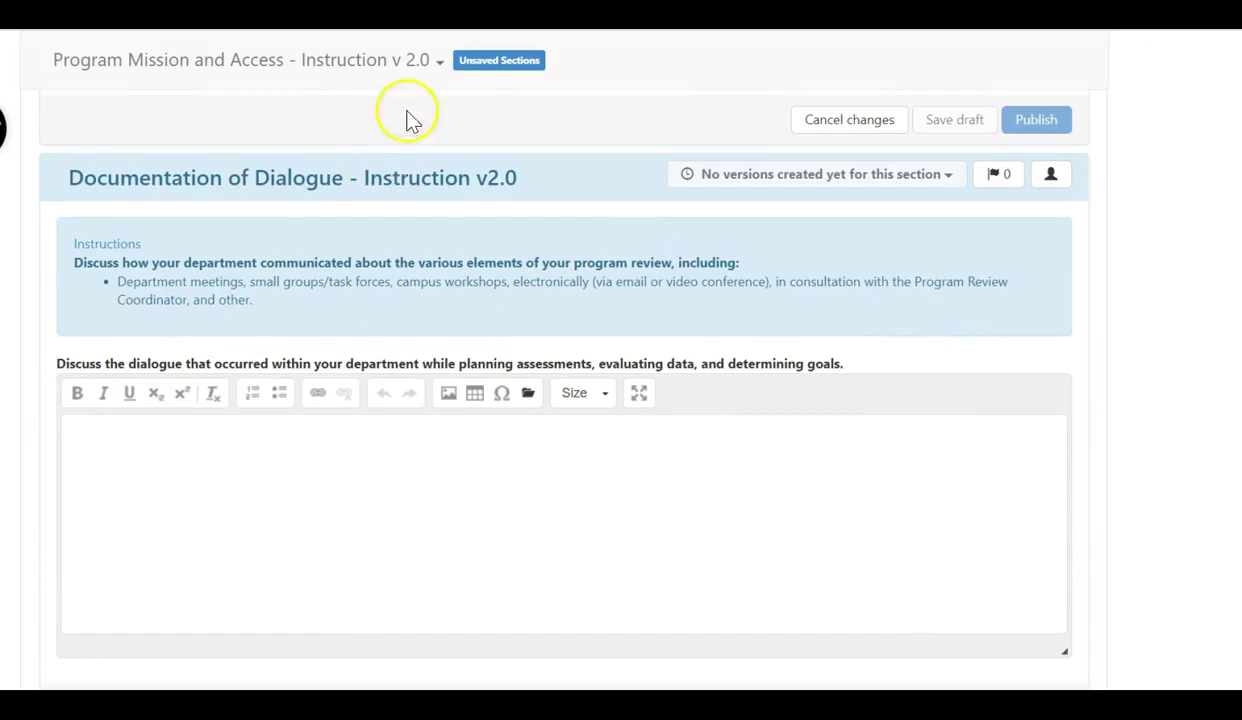
pyautogui.click(116, 61)
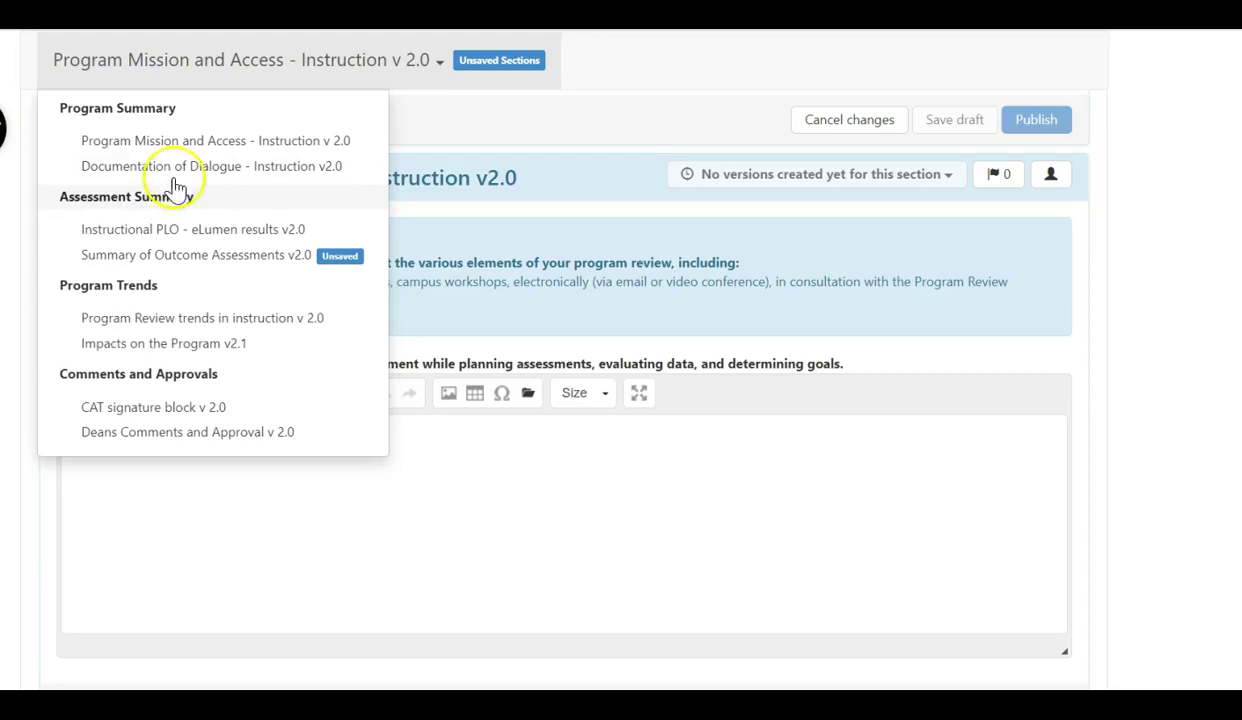
pyautogui.click(174, 167)
# - Go to the Assessment Summary and generate the data for the Instructional PLO - eLumen results v2.0 table
pyautogui.click(107, 72)
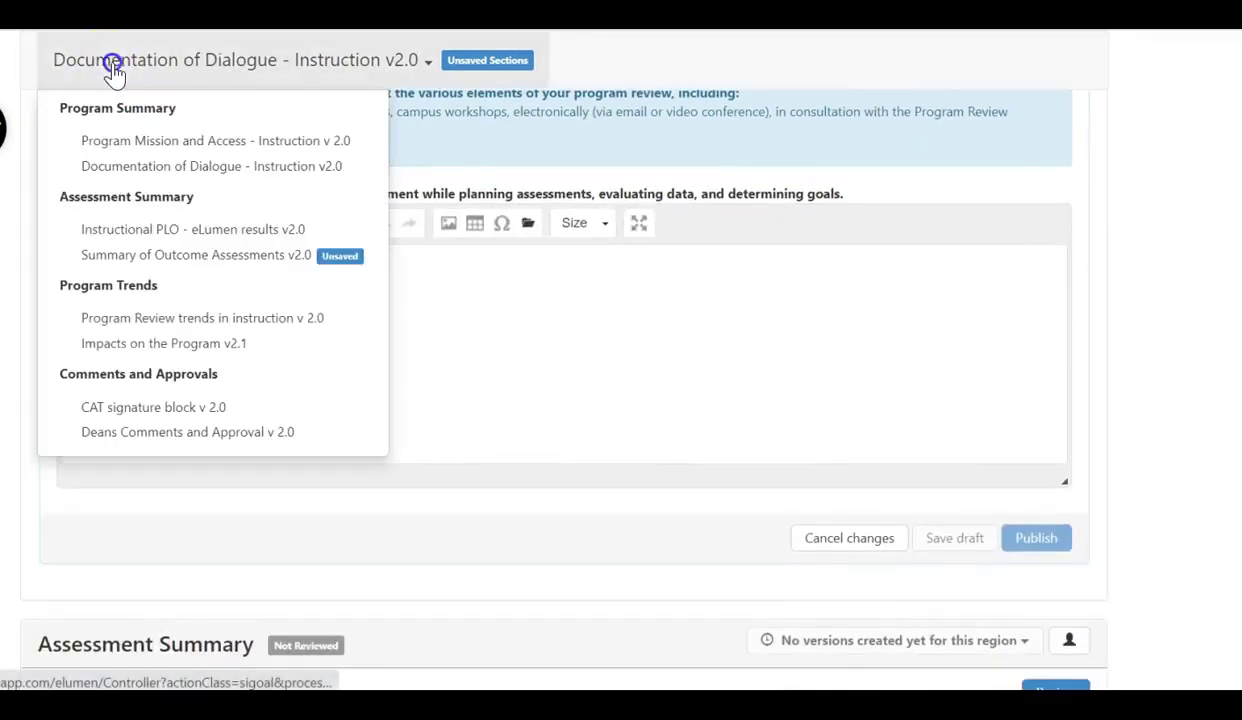
pyautogui.click(117, 202)
pyautogui.scroll(-1, 120, 240)
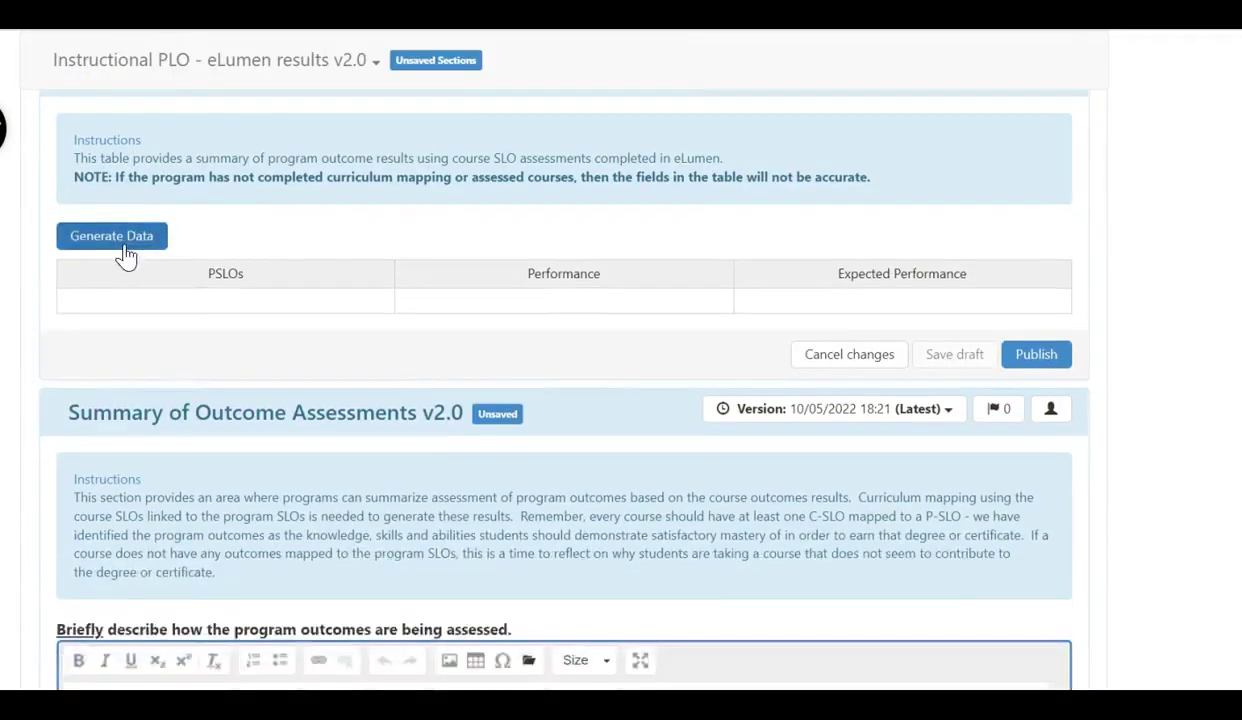
pyautogui.scroll(1, 112, 232)
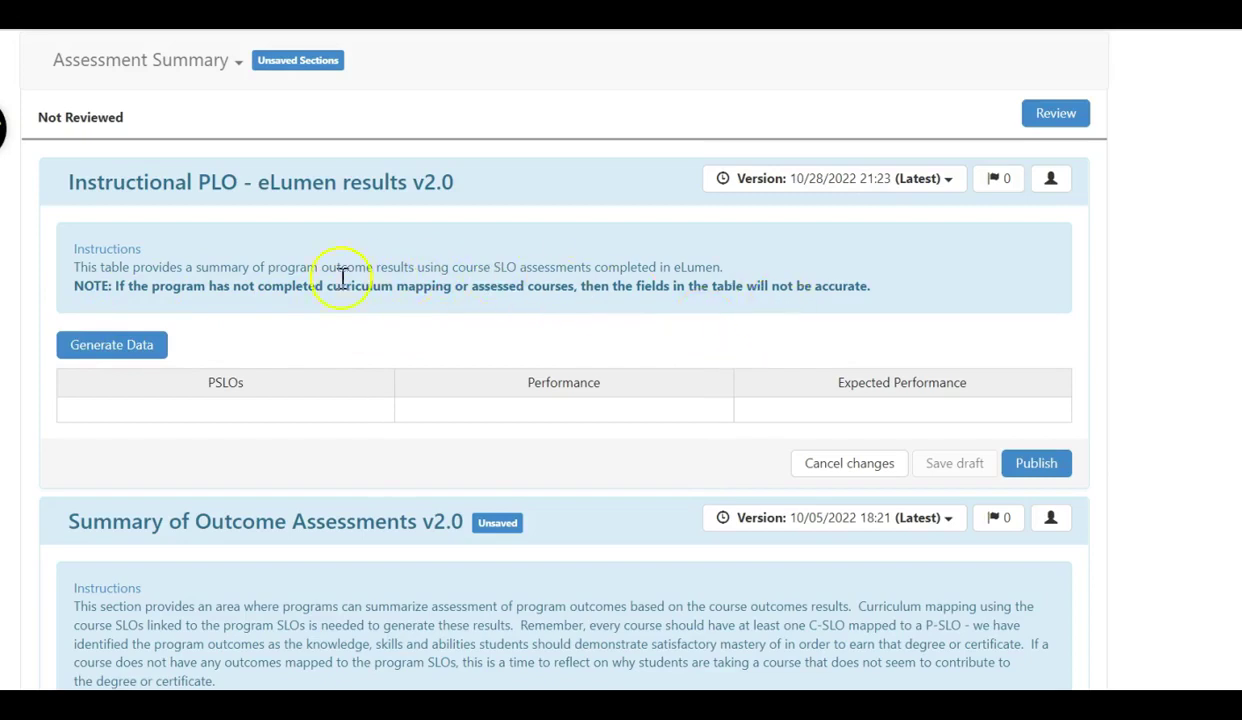
pyautogui.click(112, 350)
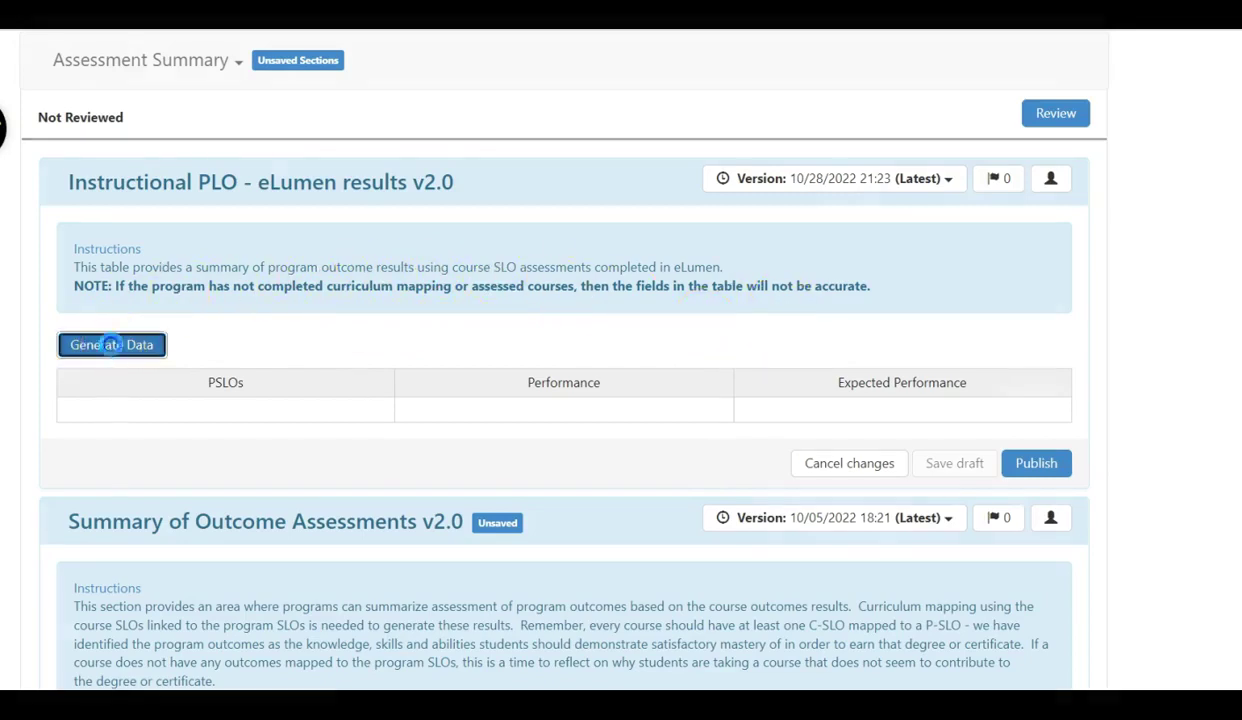
# - Examine the generated Biology (AST) PSLO table, comparing the performance of each outcome with its expected performance
pyautogui.click(322, 325)
pyautogui.click(779, 549)
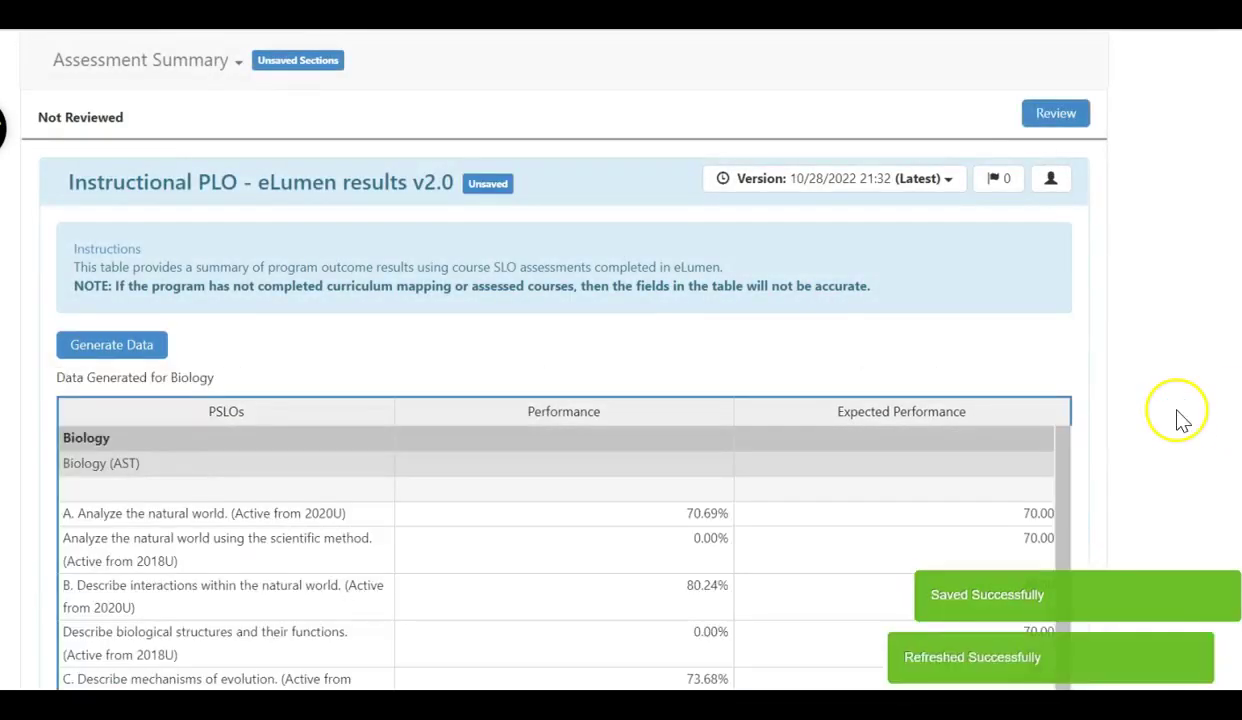
pyautogui.scroll(-1, 1159, 388)
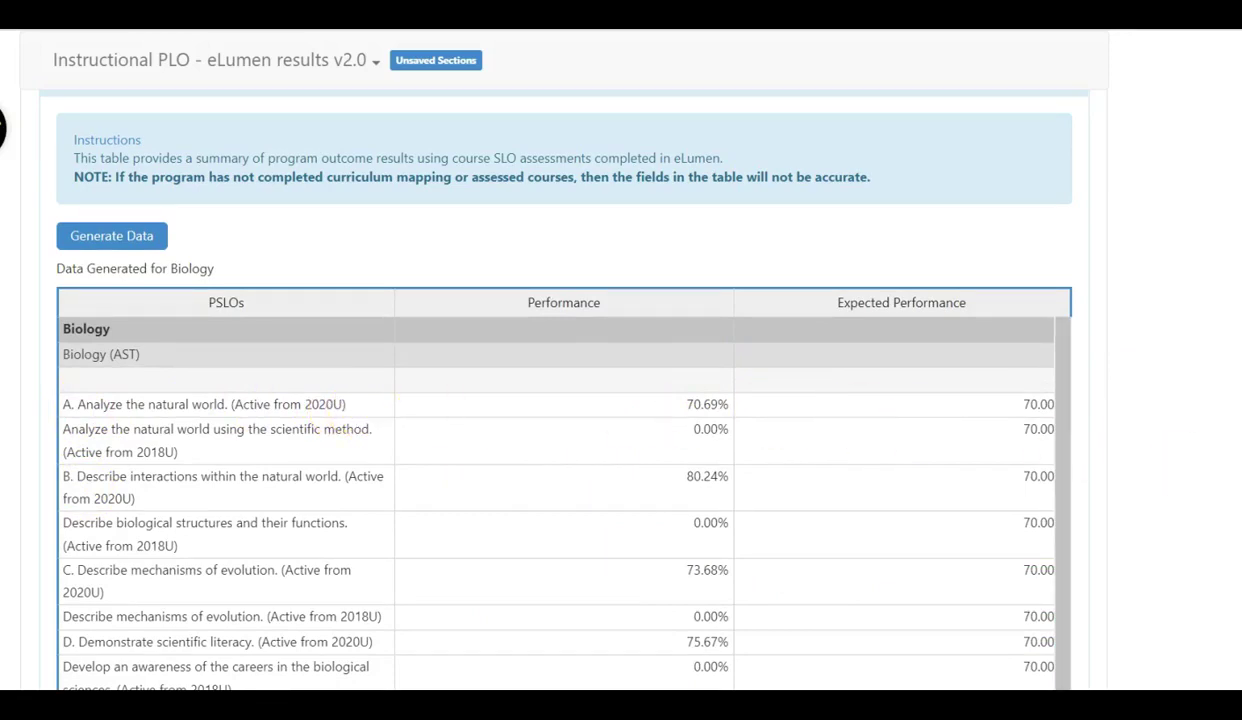
pyautogui.scroll(-1, 859, 421)
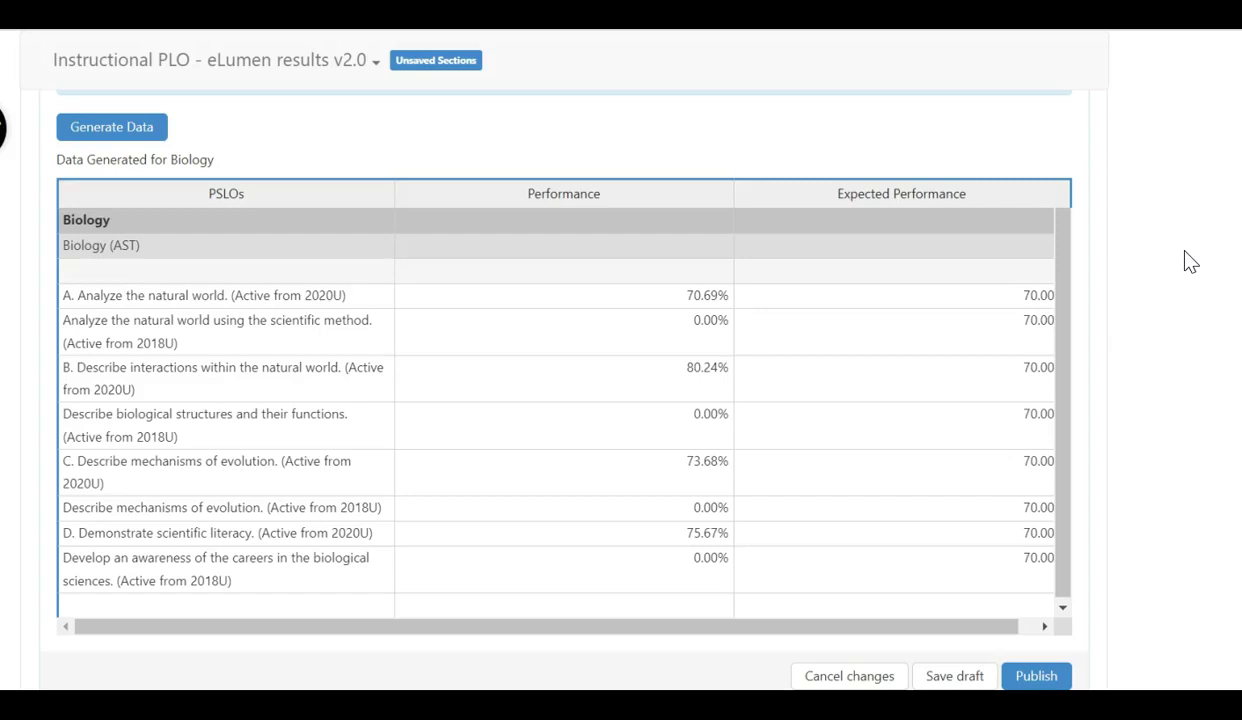
pyautogui.click(77, 297)
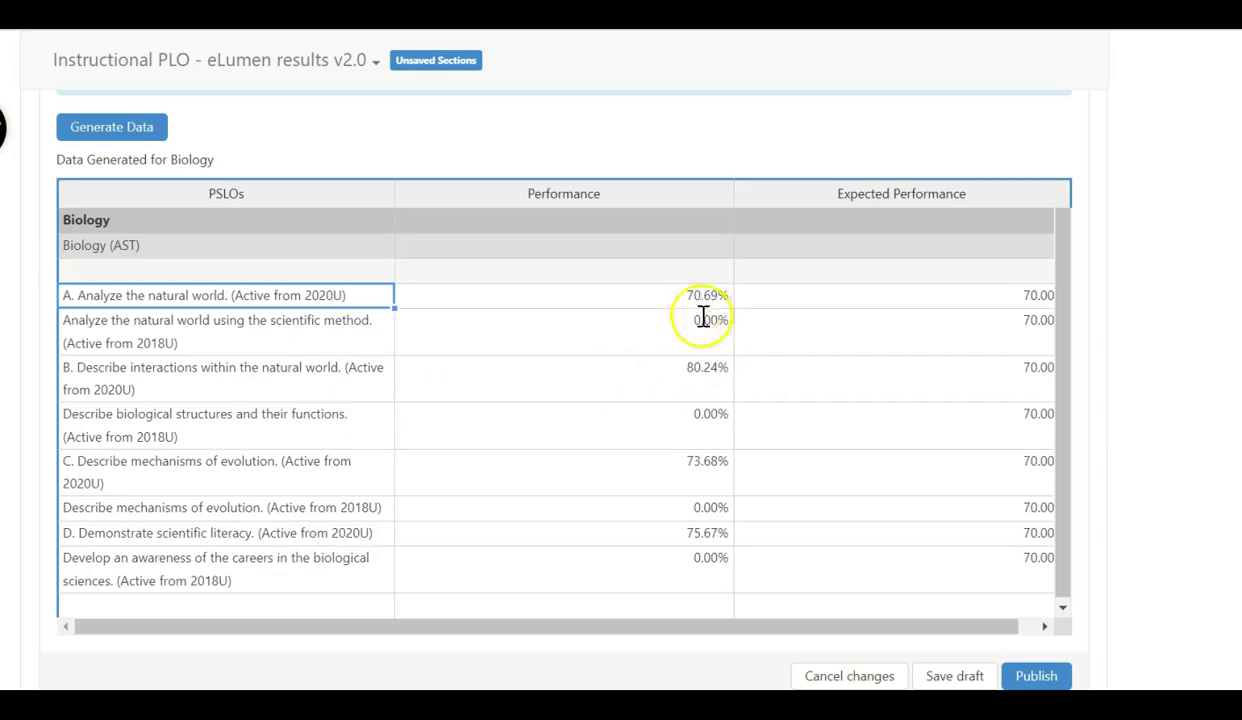
pyautogui.scroll(-3, 1178, 382)
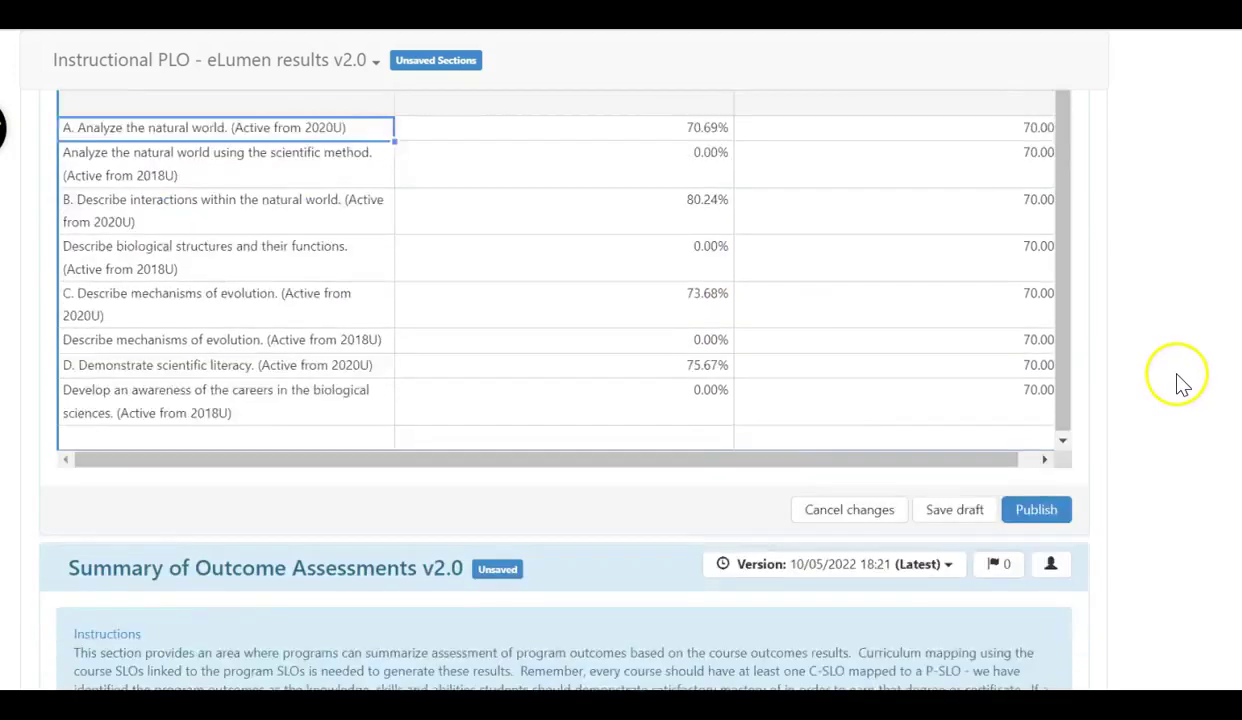
# - Read the Summary of Outcome Assessments v2.0 instructions and compare its Health Sciences (AA) table with the generated Biology results
pyautogui.scroll(-2, 1175, 383)
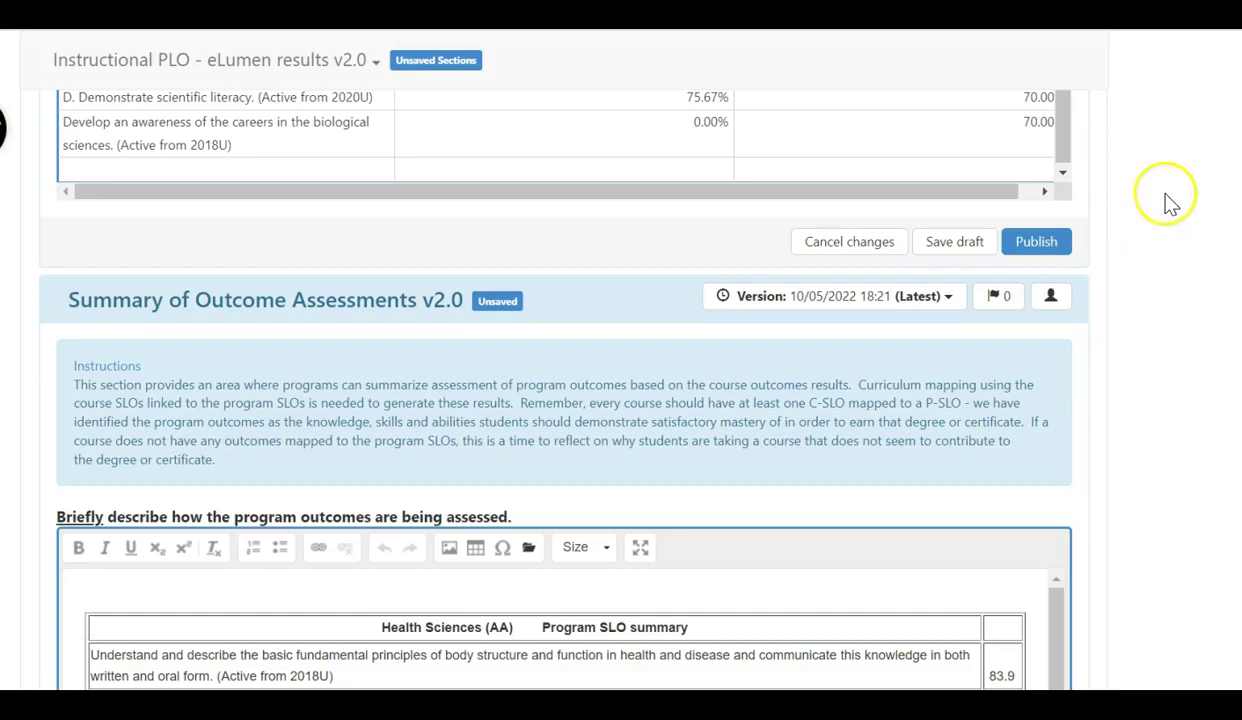
pyautogui.scroll(-2, 1179, 295)
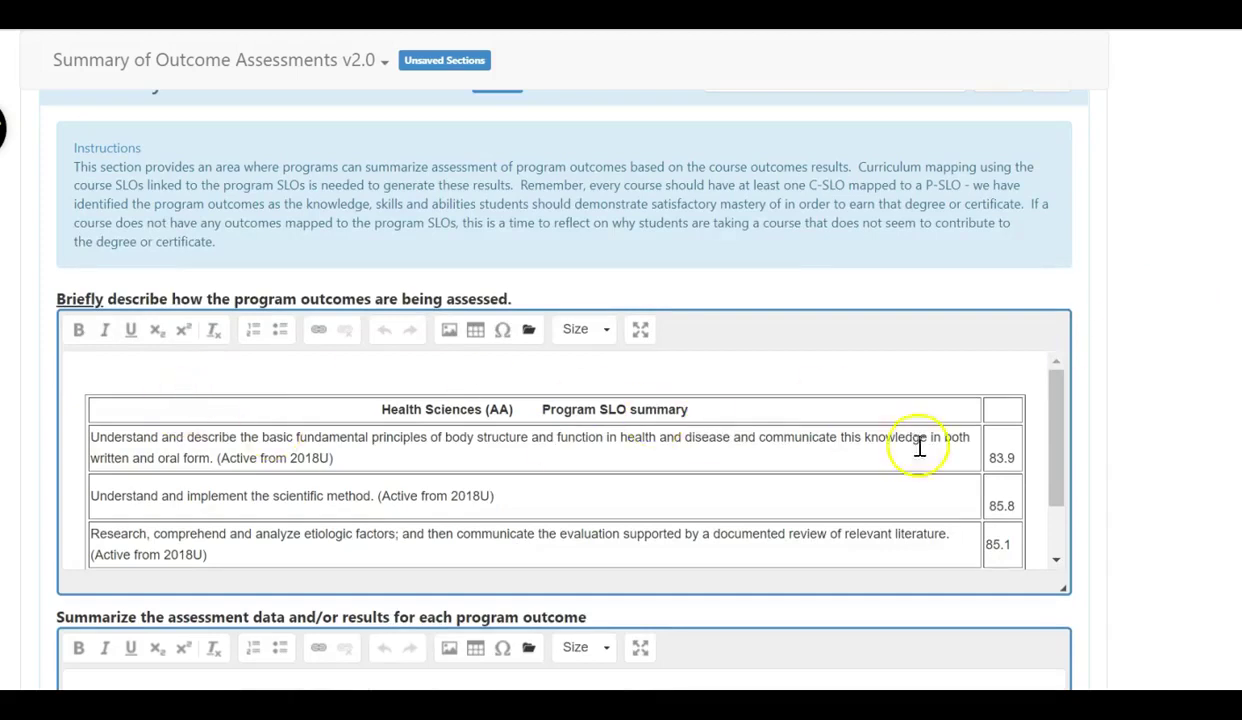
pyautogui.click(1058, 460)
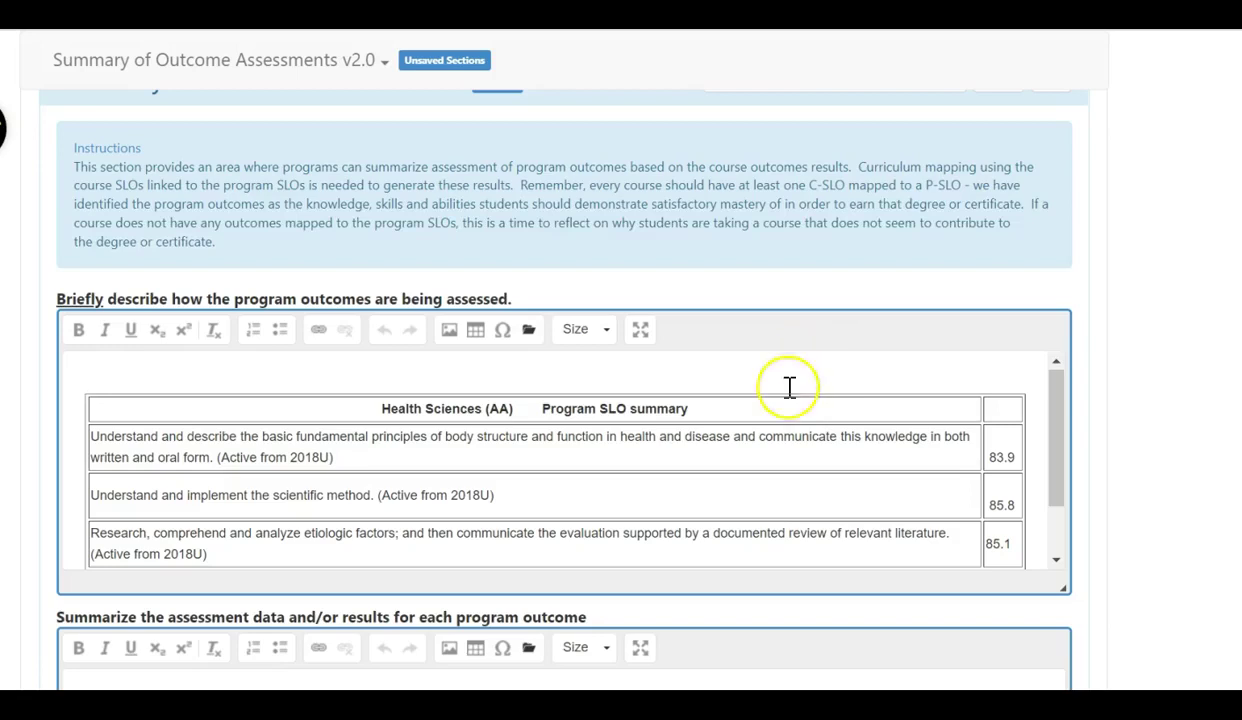
pyautogui.scroll(3, 790, 388)
pyautogui.scroll(2, 360, 216)
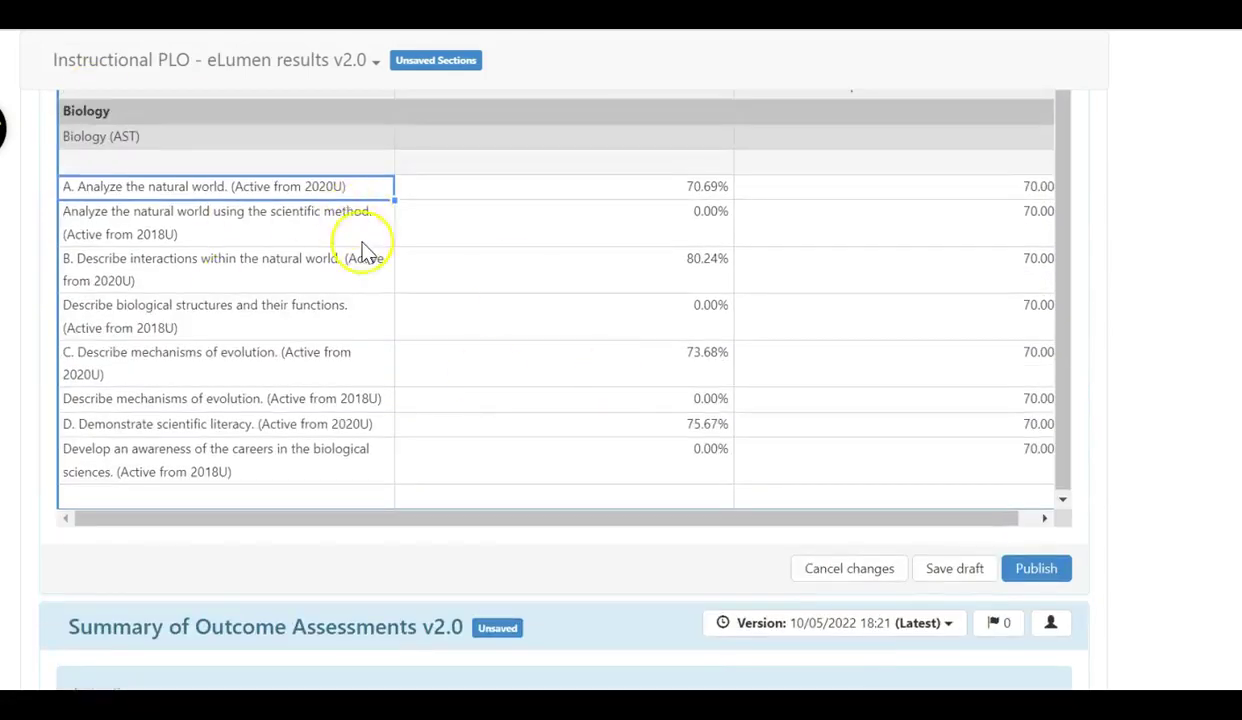
pyautogui.scroll(1, 350, 262)
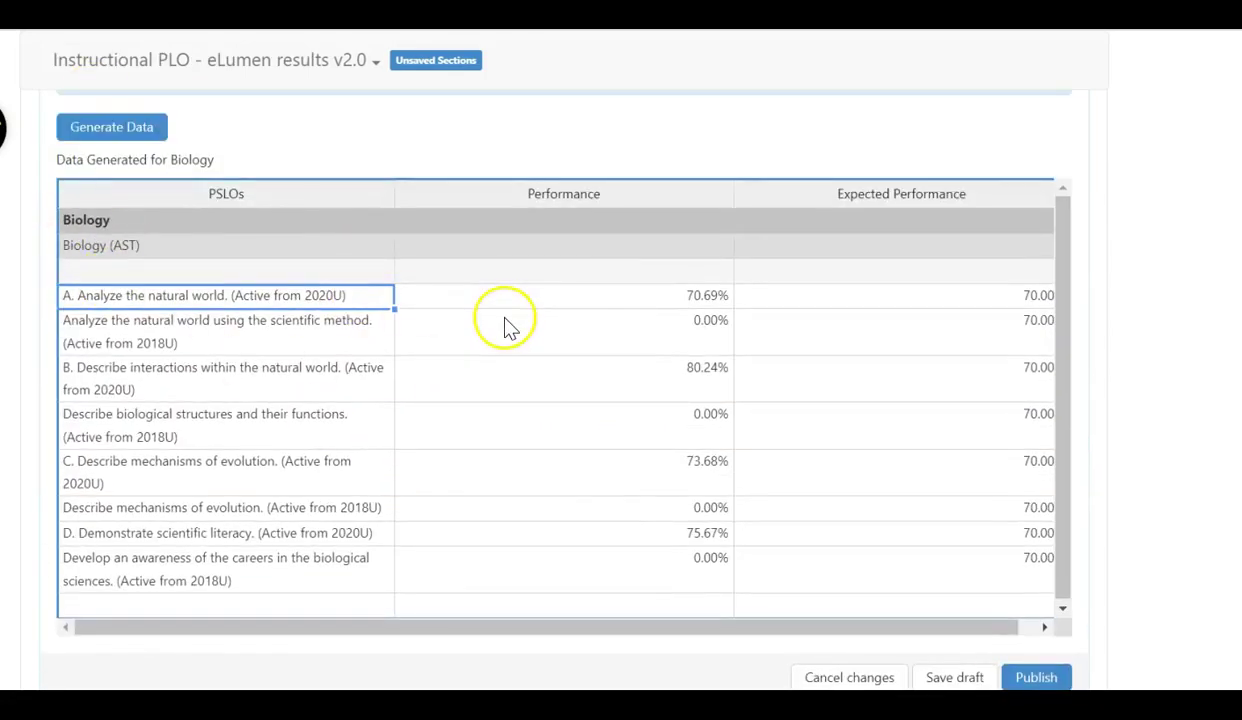
# - Enlarge the answer box on how the program outcomes are being assessed so the whole Health Sciences (AA) table fits
pyautogui.scroll(-2, 1172, 448)
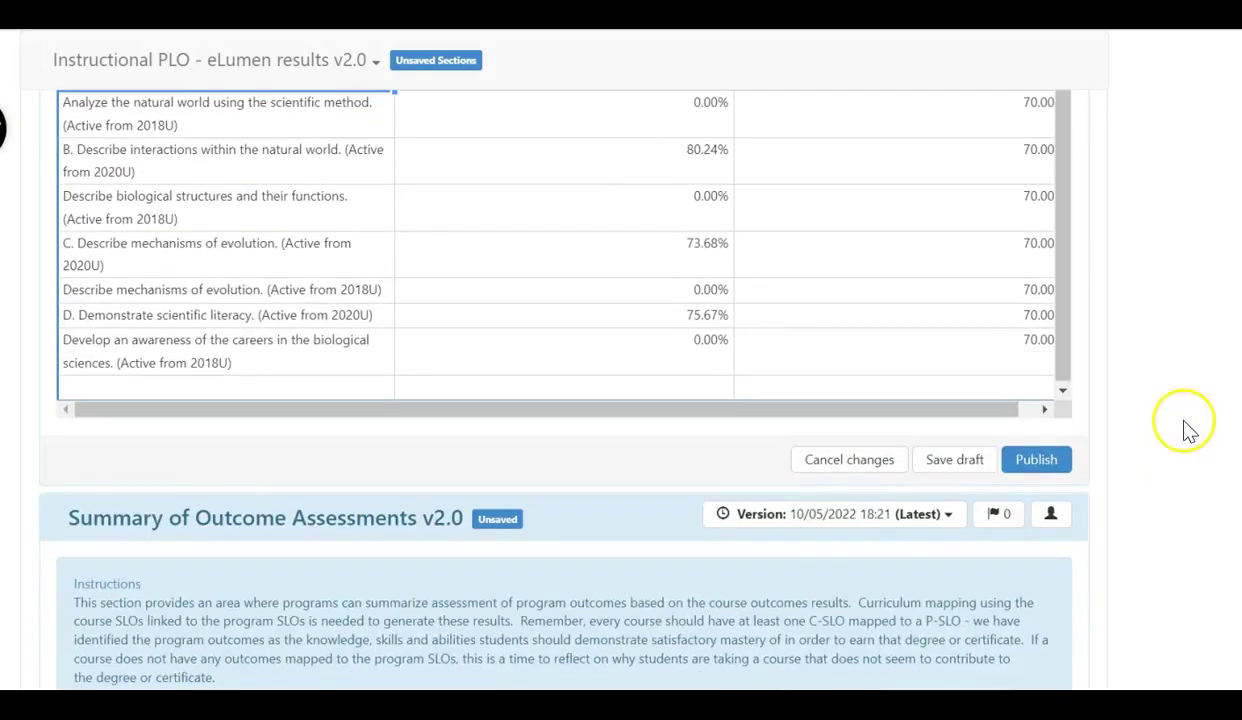
pyautogui.scroll(-1, 1183, 423)
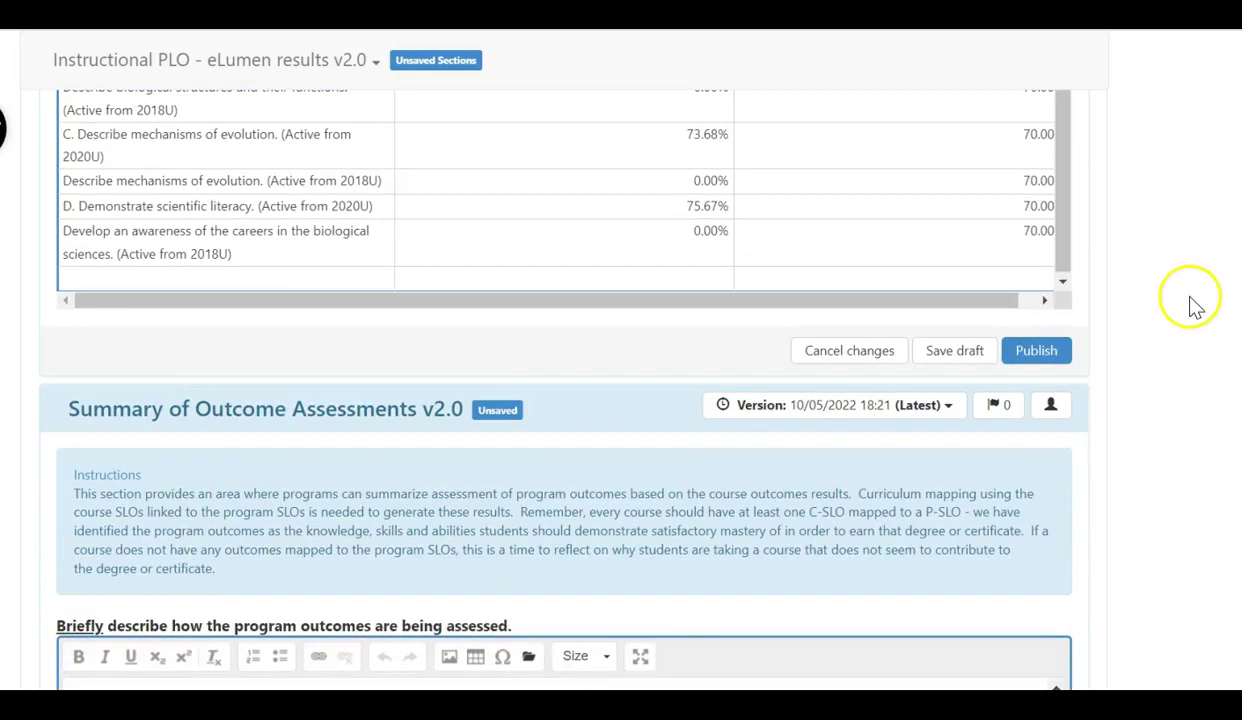
pyautogui.scroll(-3, 1192, 305)
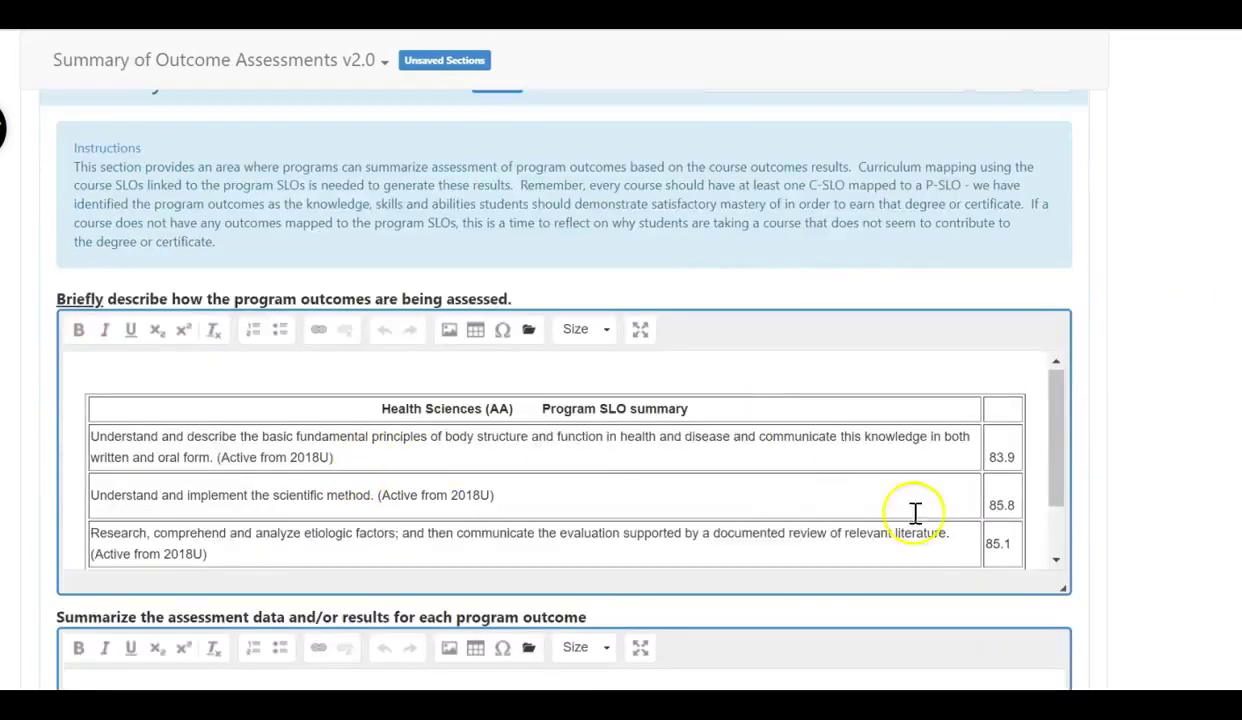
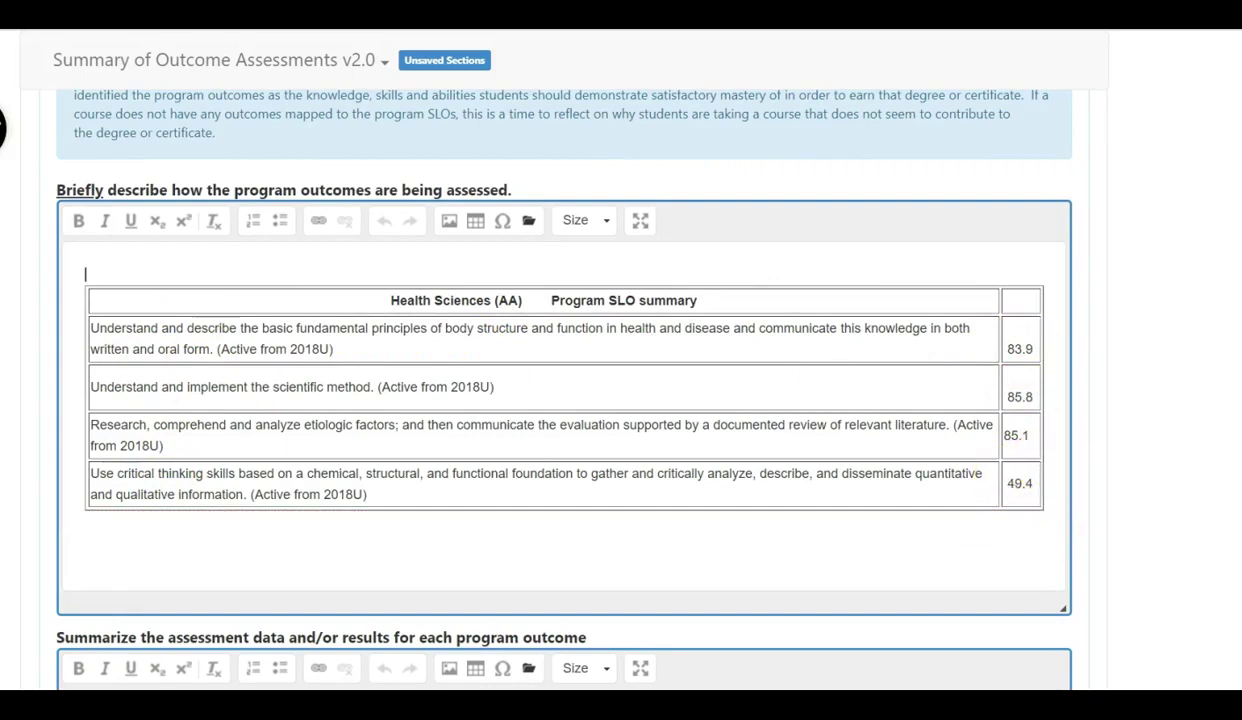
# - Collapse the instructions of the Summary of Outcome Assessments v2.0 section and return to its first question
pyautogui.scroll(1, 668, 252)
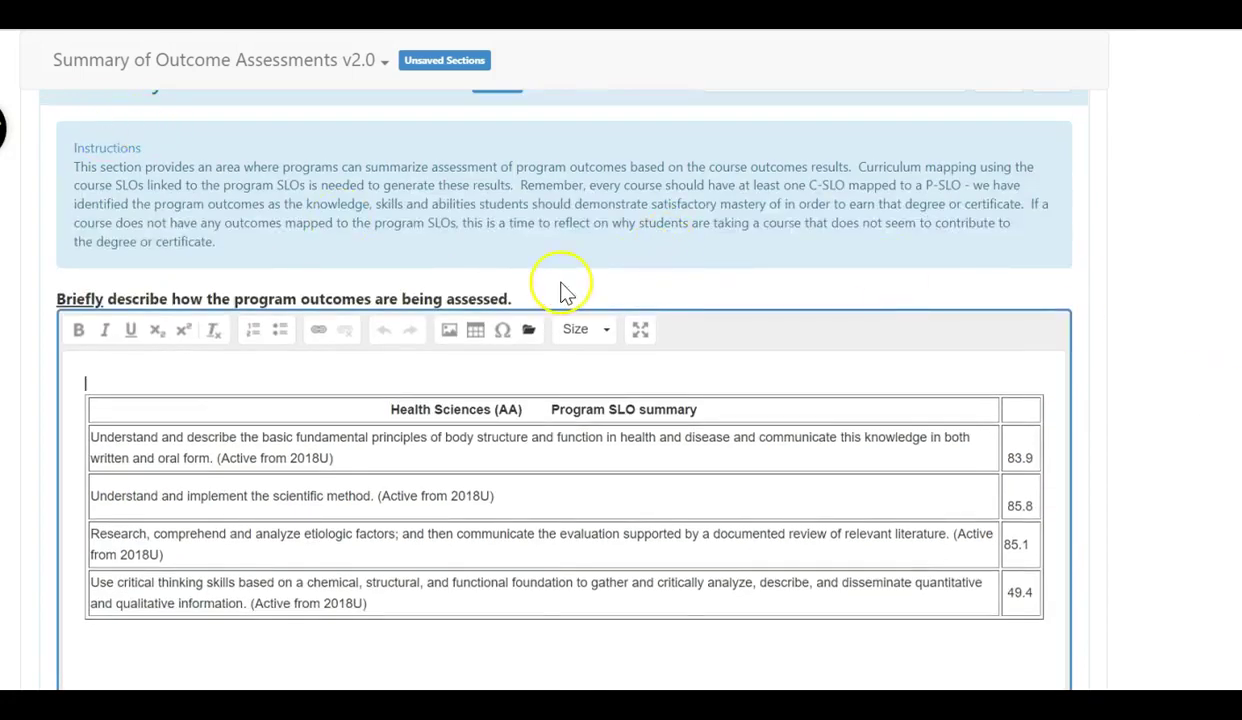
pyautogui.scroll(1, 560, 291)
pyautogui.scroll(1, 481, 270)
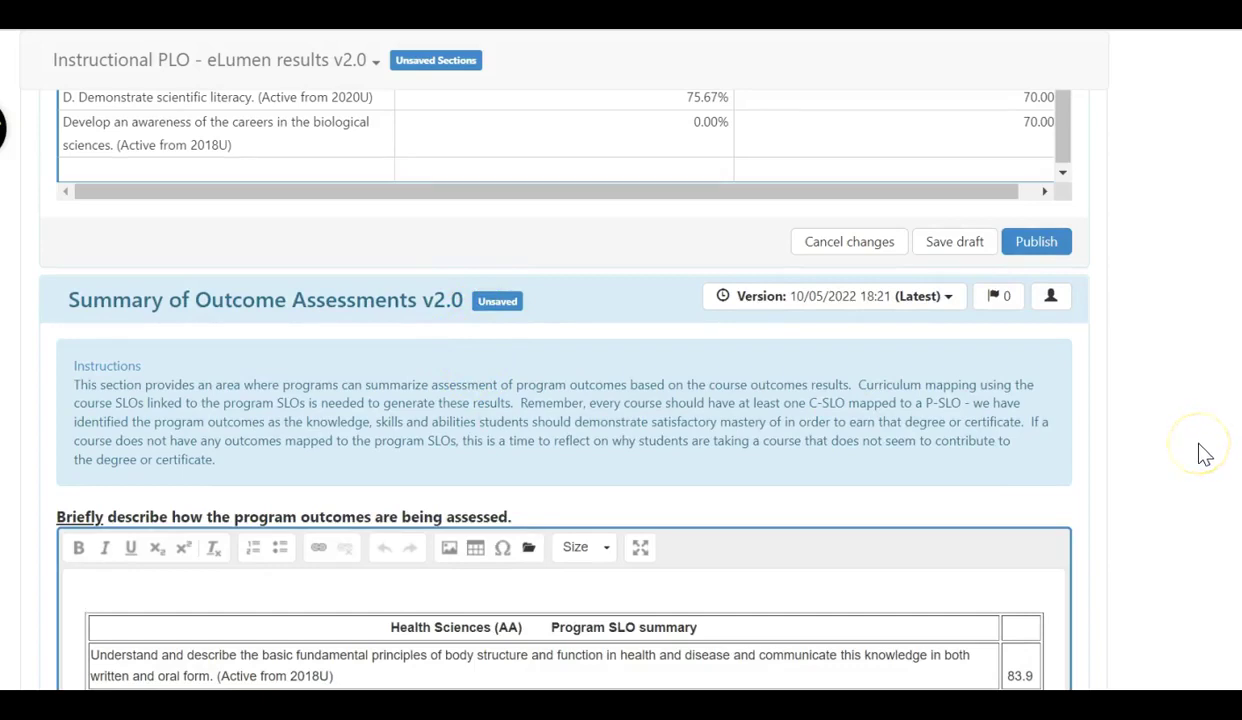
pyautogui.click(88, 371)
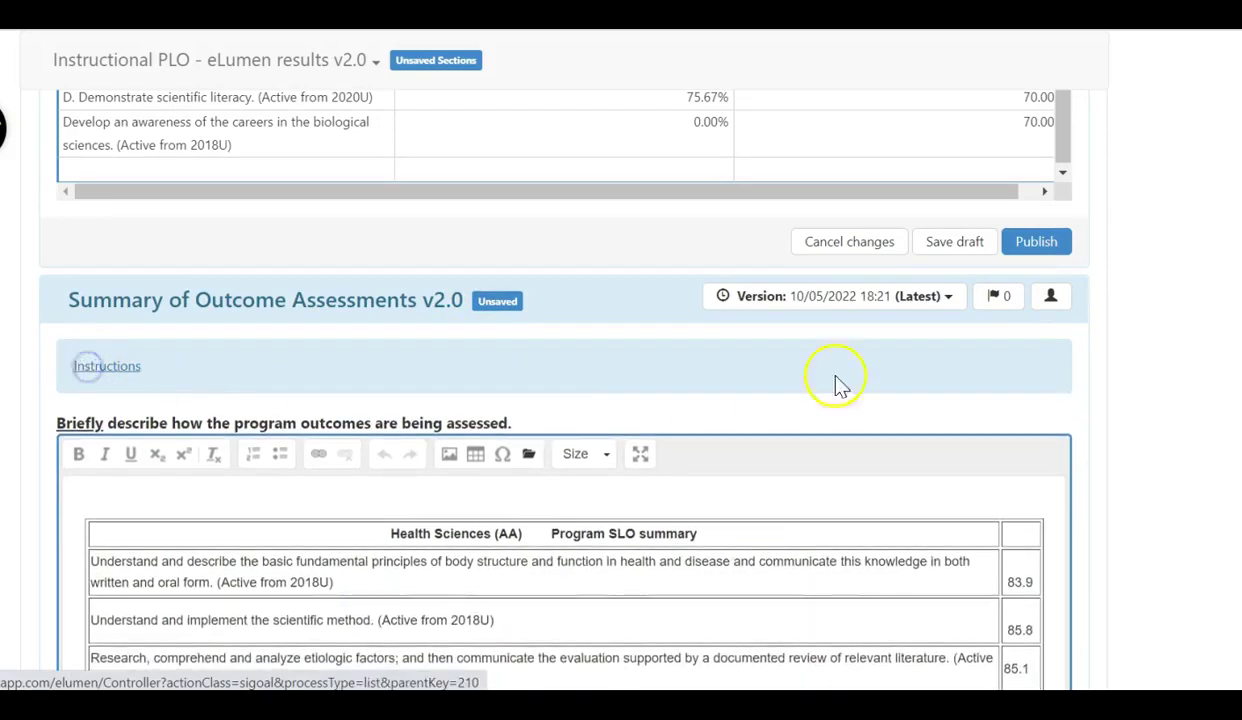
pyautogui.scroll(-3, 1062, 359)
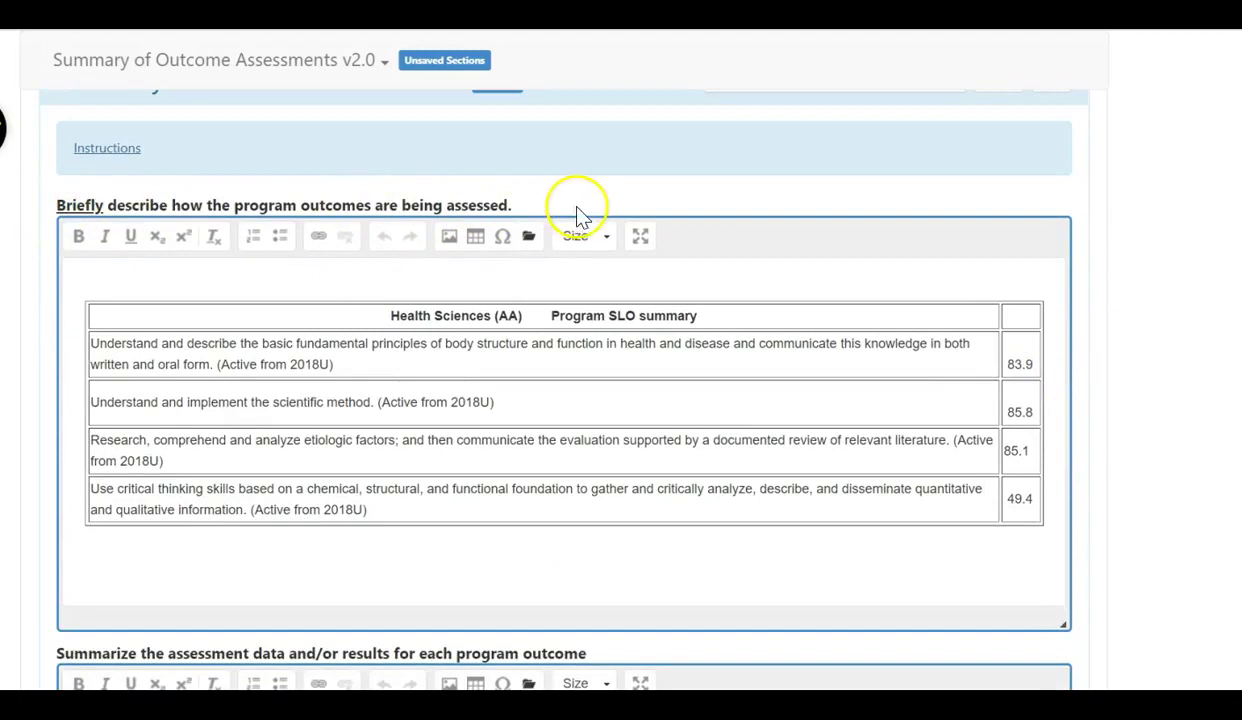
pyautogui.click(131, 277)
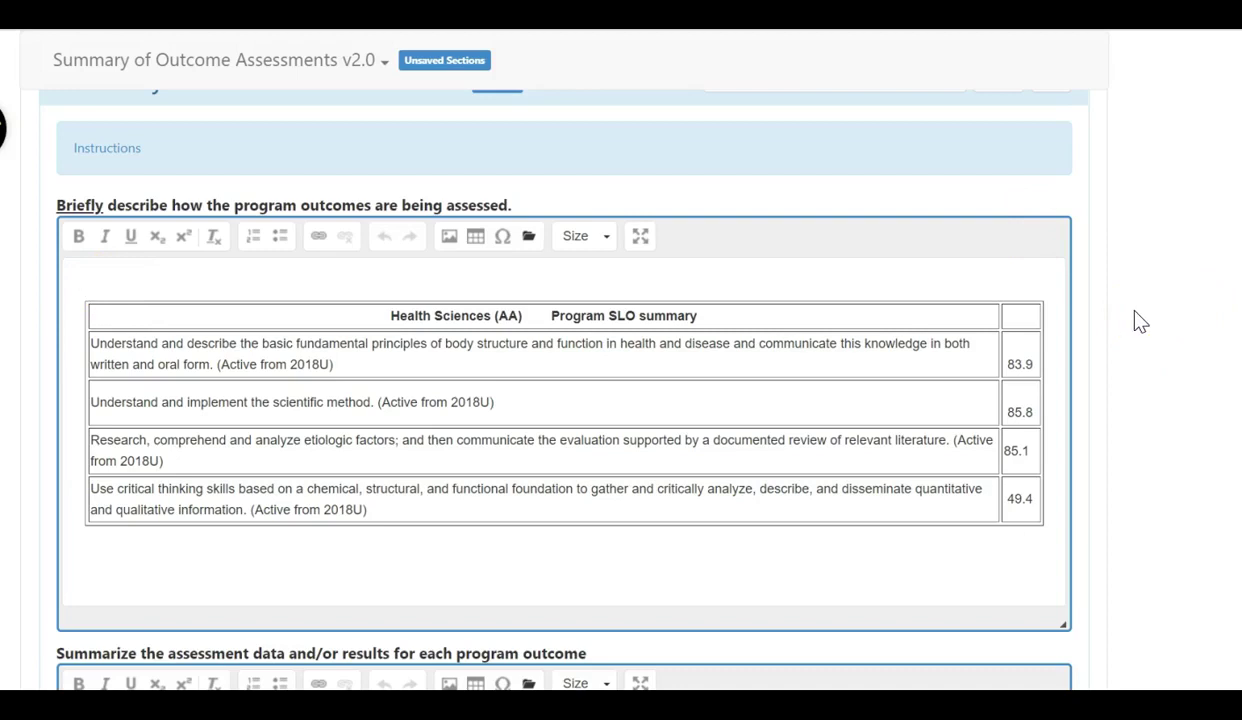
# - Read the questions on summarizing the assessment data and on analyzing the results for each PLO/SAO
pyautogui.scroll(-2, 1141, 320)
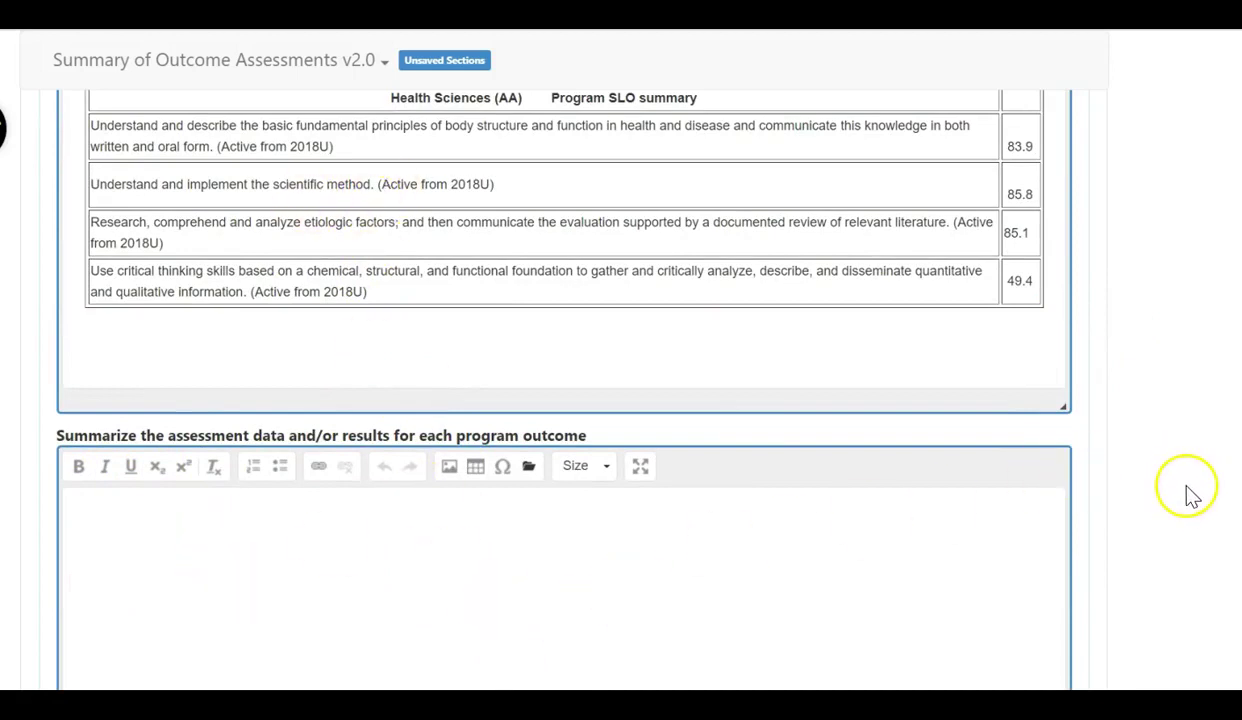
pyautogui.scroll(-3, 1207, 470)
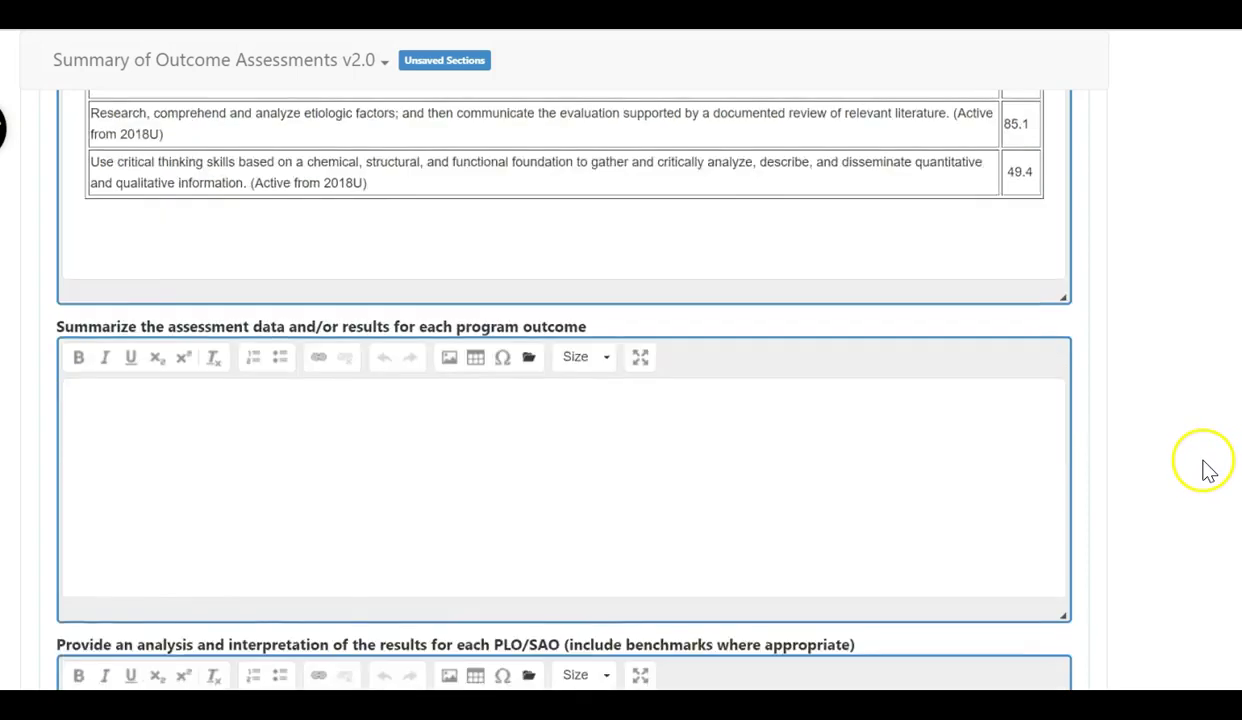
pyautogui.scroll(-2, 926, 508)
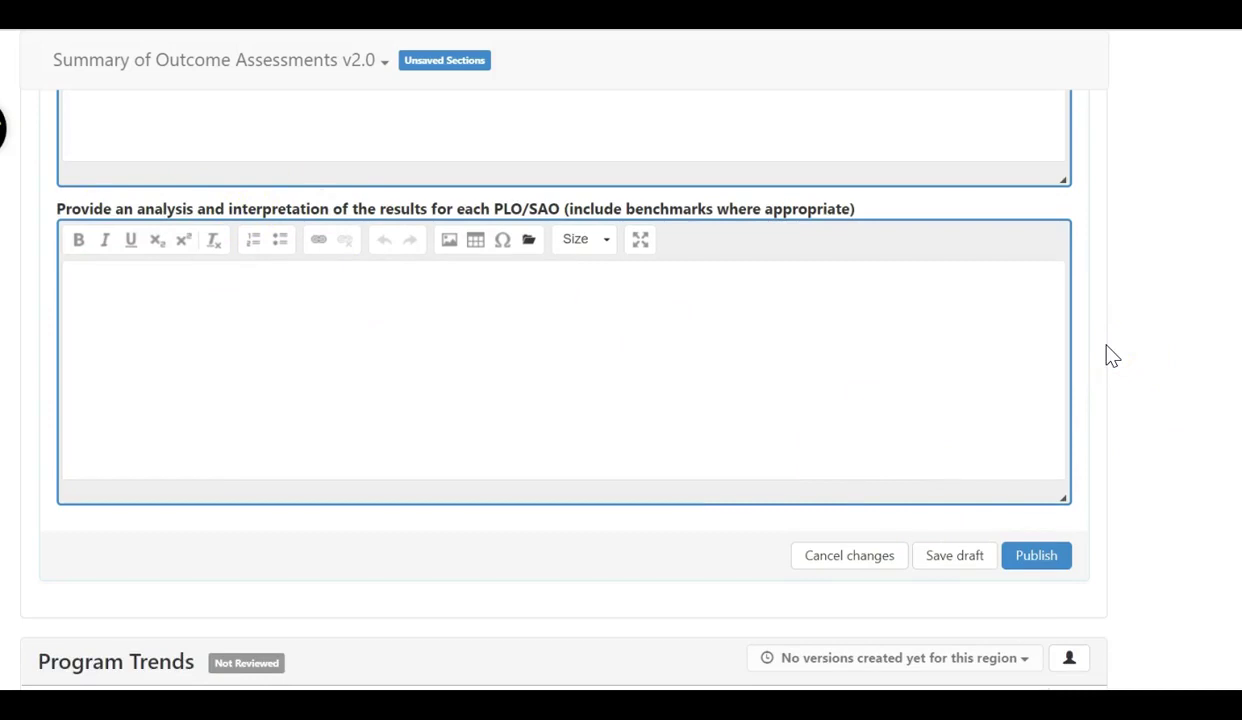
# - Highlight the critical thinking skills outcome and its score in the last row of the Health Sciences (AA) table
pyautogui.scroll(6, 710, 300)
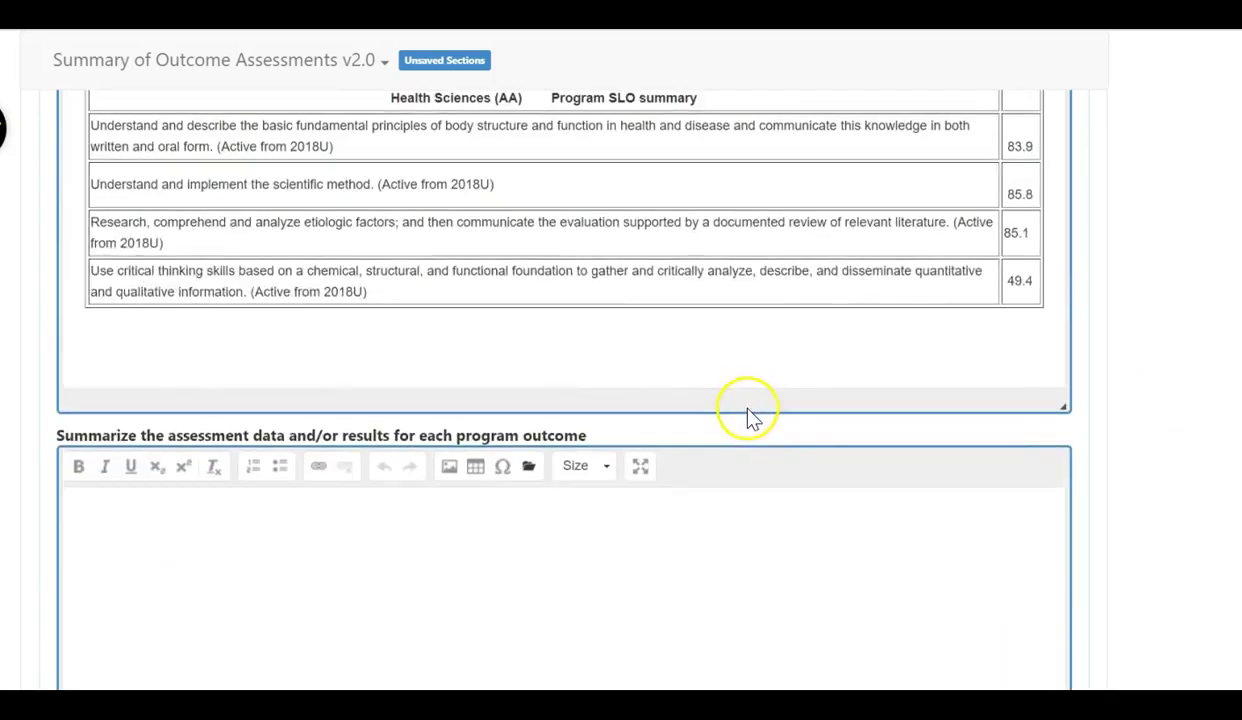
pyautogui.moveTo(89, 383); pyautogui.dragTo(1055, 400)
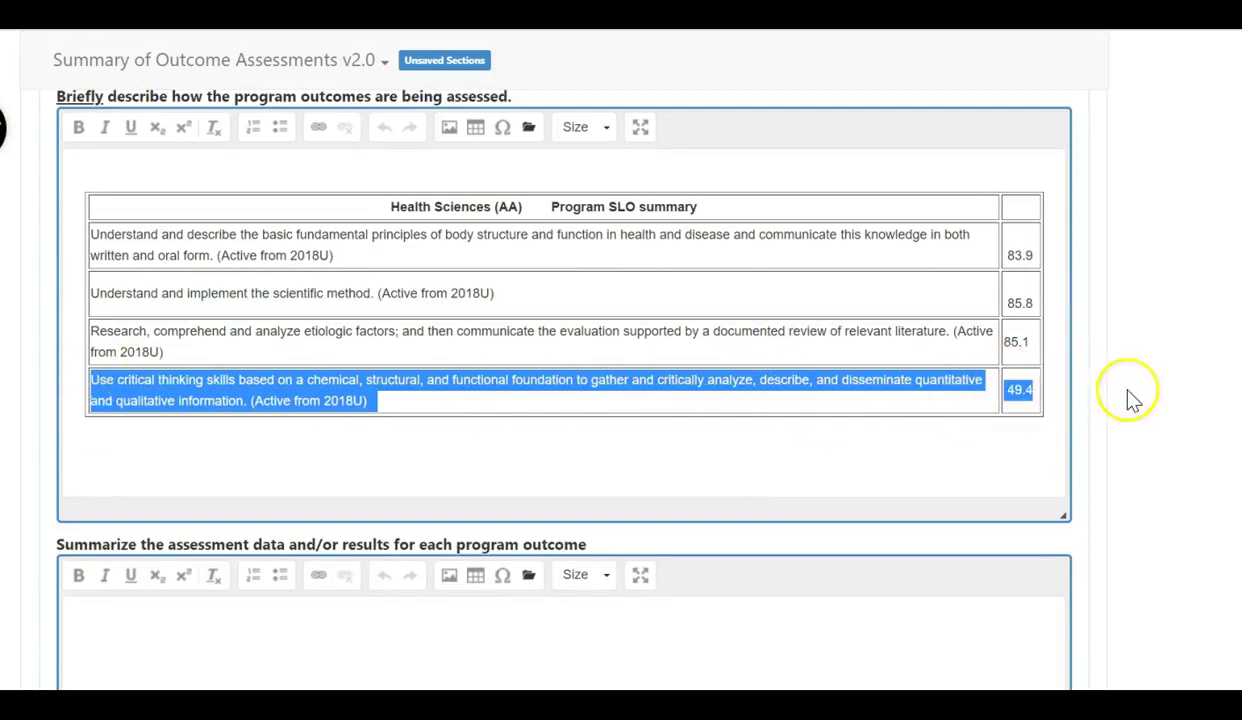
pyautogui.click(1228, 365)
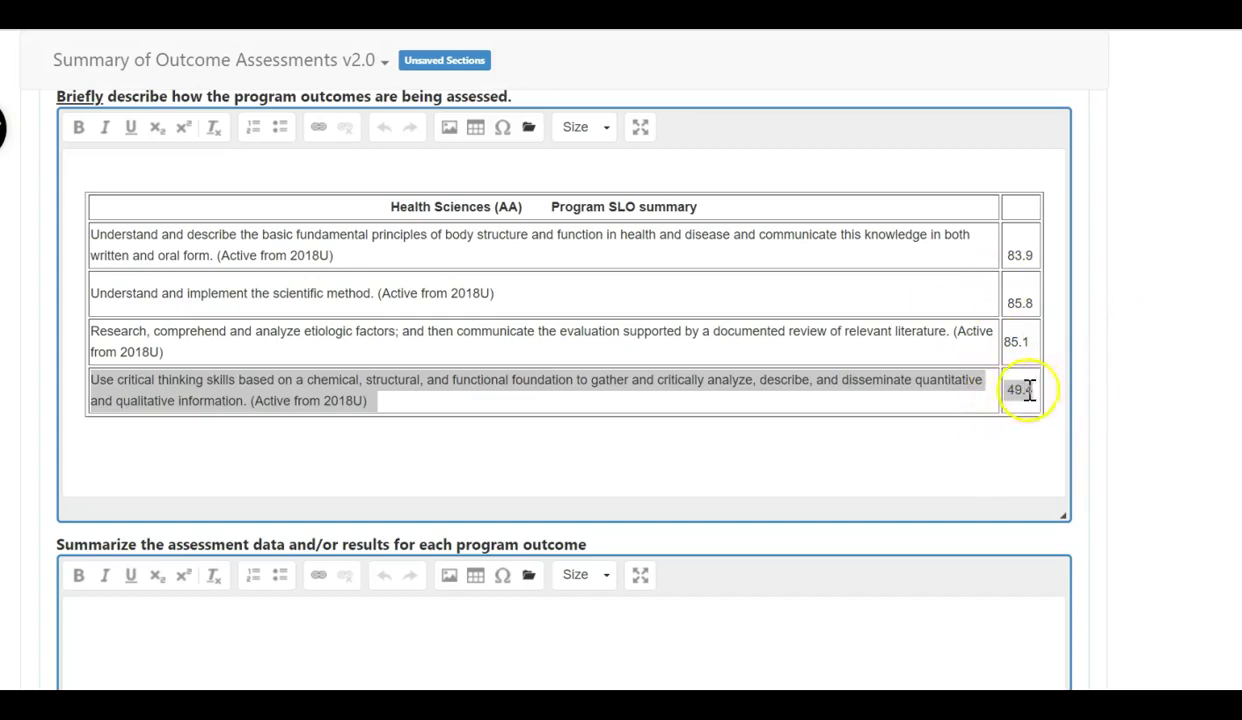
# - Review the analysis and interpretation question with its benchmark note, through to the end of the Assessment Summary
pyautogui.scroll(-6, 1029, 390)
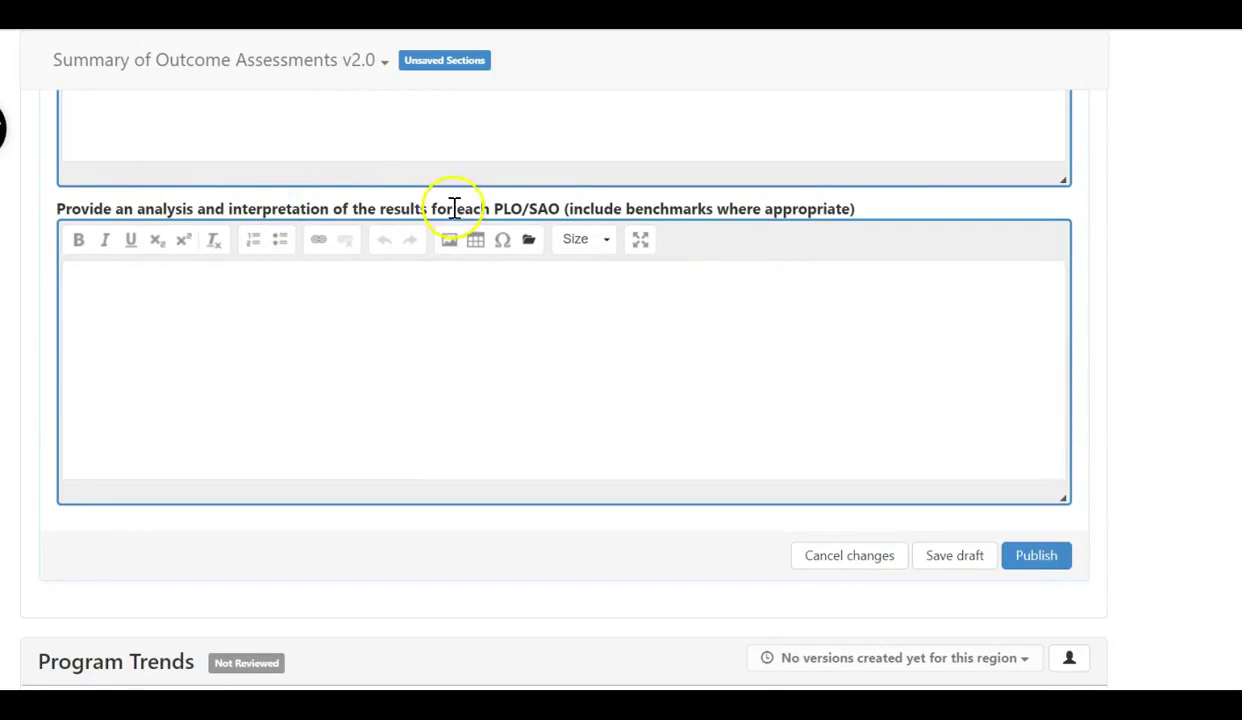
pyautogui.scroll(-1, 1225, 326)
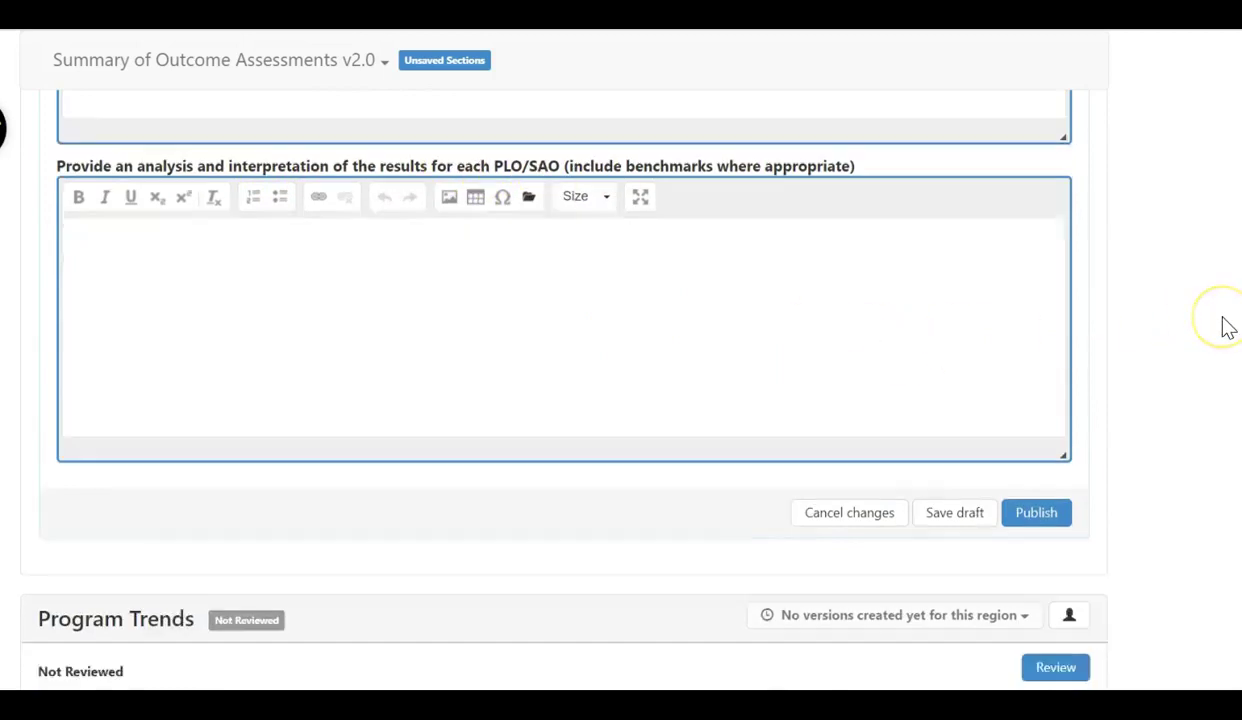
pyautogui.scroll(-3, 1228, 326)
pyautogui.scroll(2, 1228, 318)
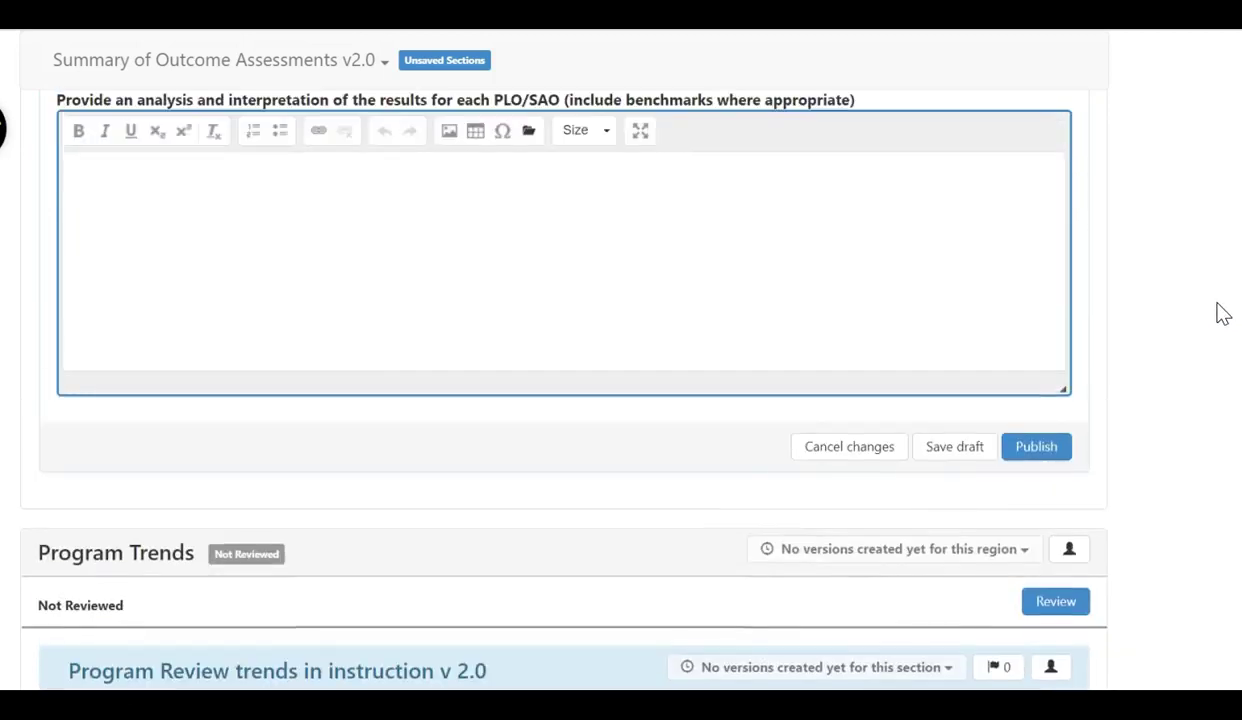
pyautogui.scroll(2, 1222, 313)
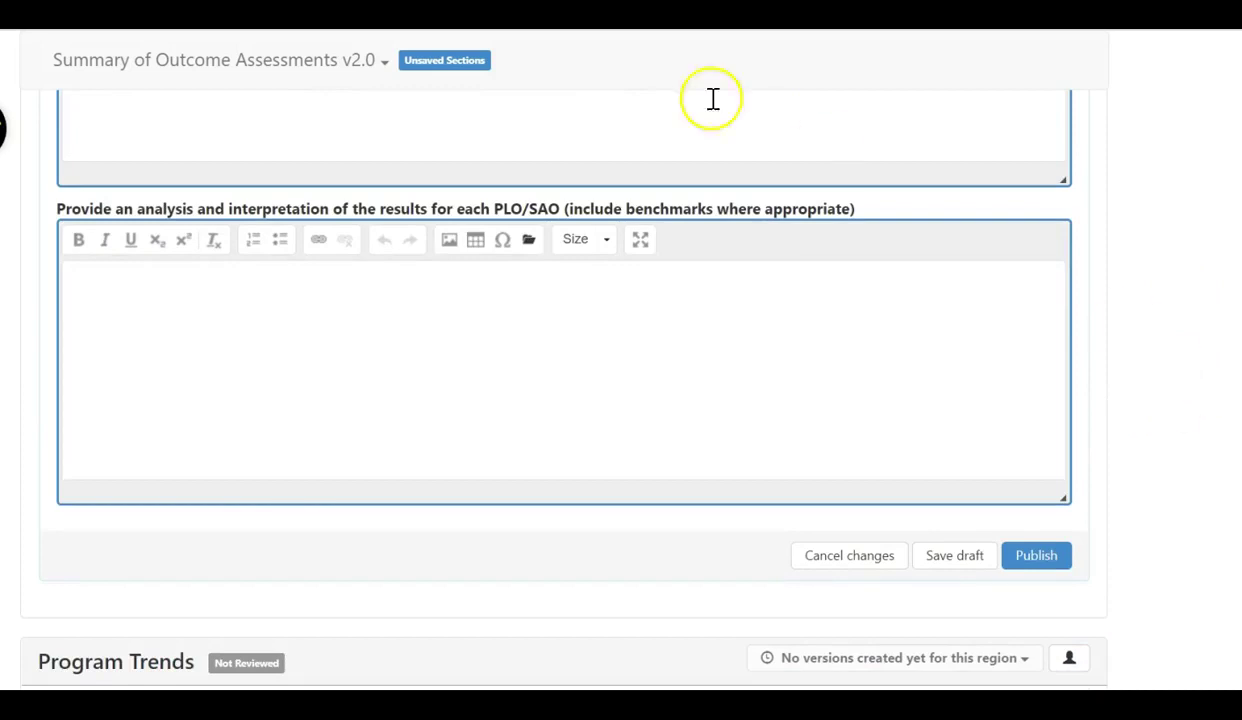
# - Go to the Program Review trends in instruction v 2.0 section and open its Instructional Program Review dataset link in a new tab
pyautogui.click(252, 62)
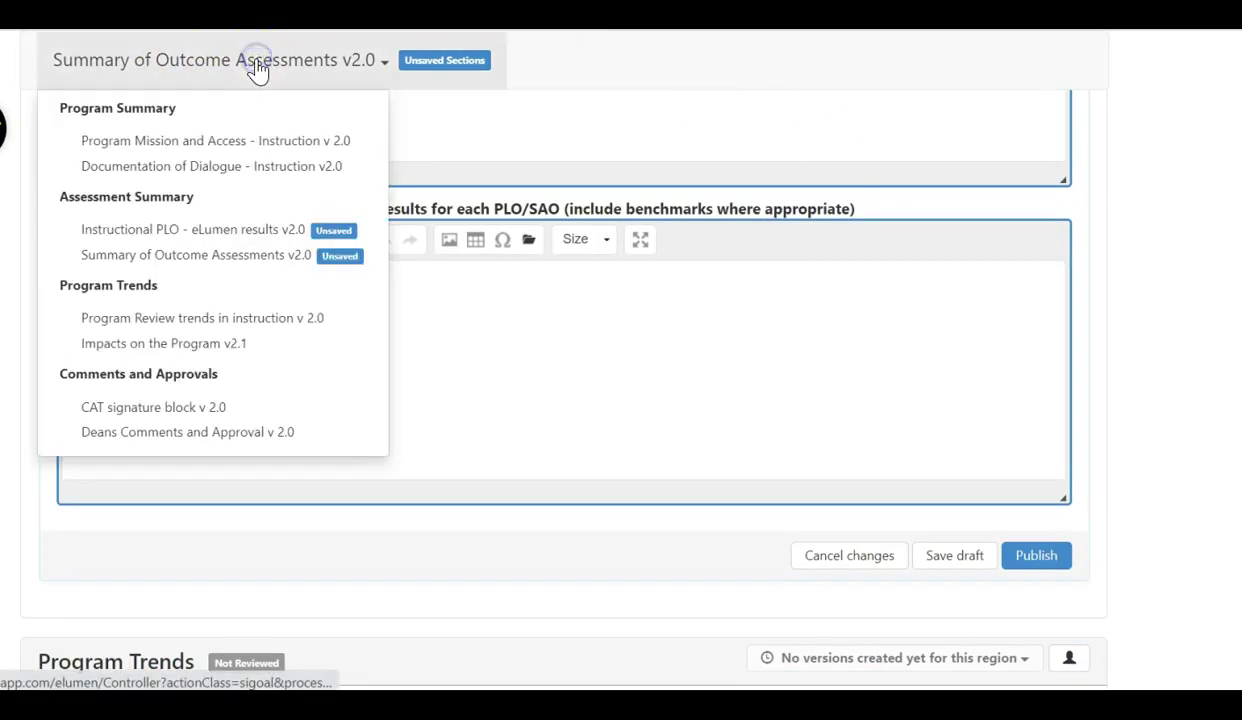
pyautogui.click(108, 314)
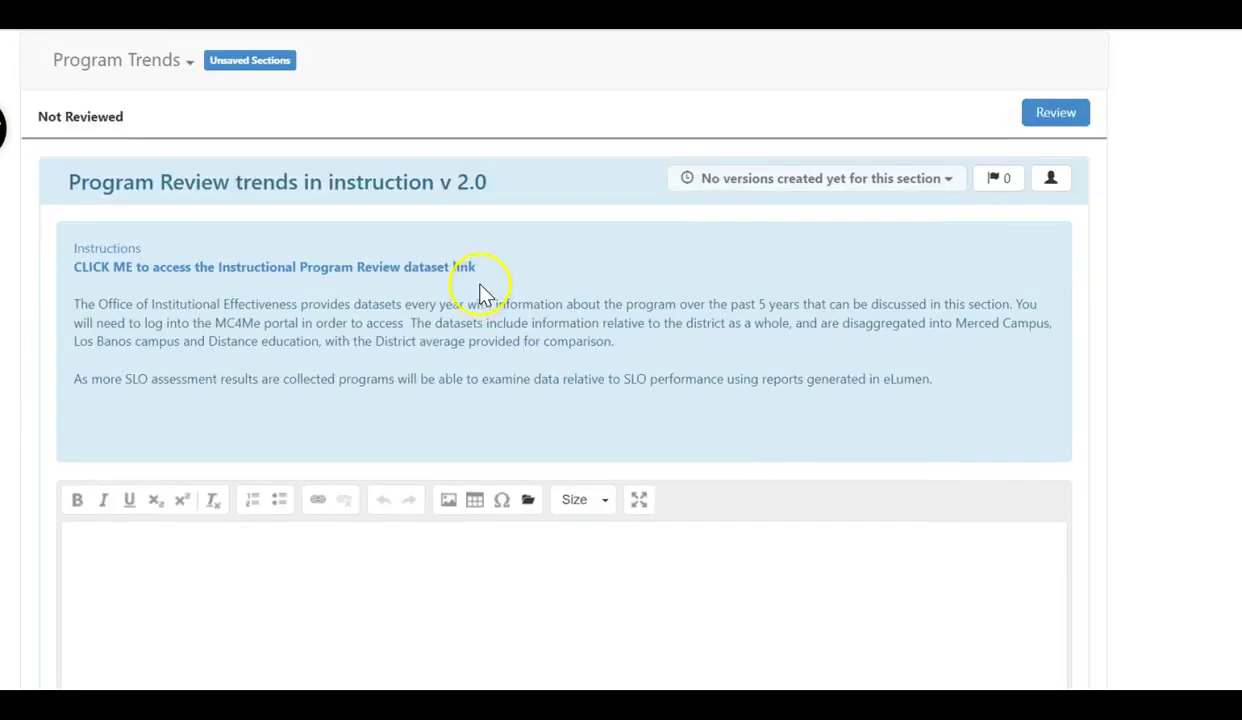
pyautogui.rightClick(379, 277)
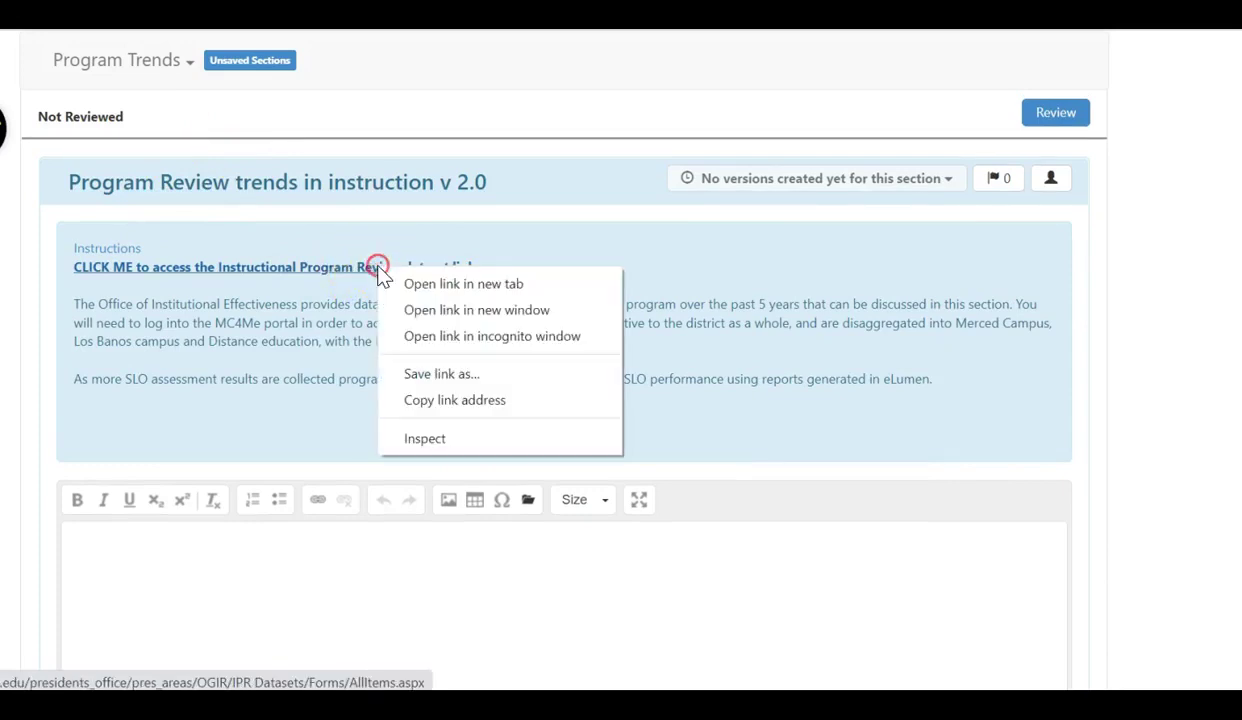
pyautogui.click(447, 285)
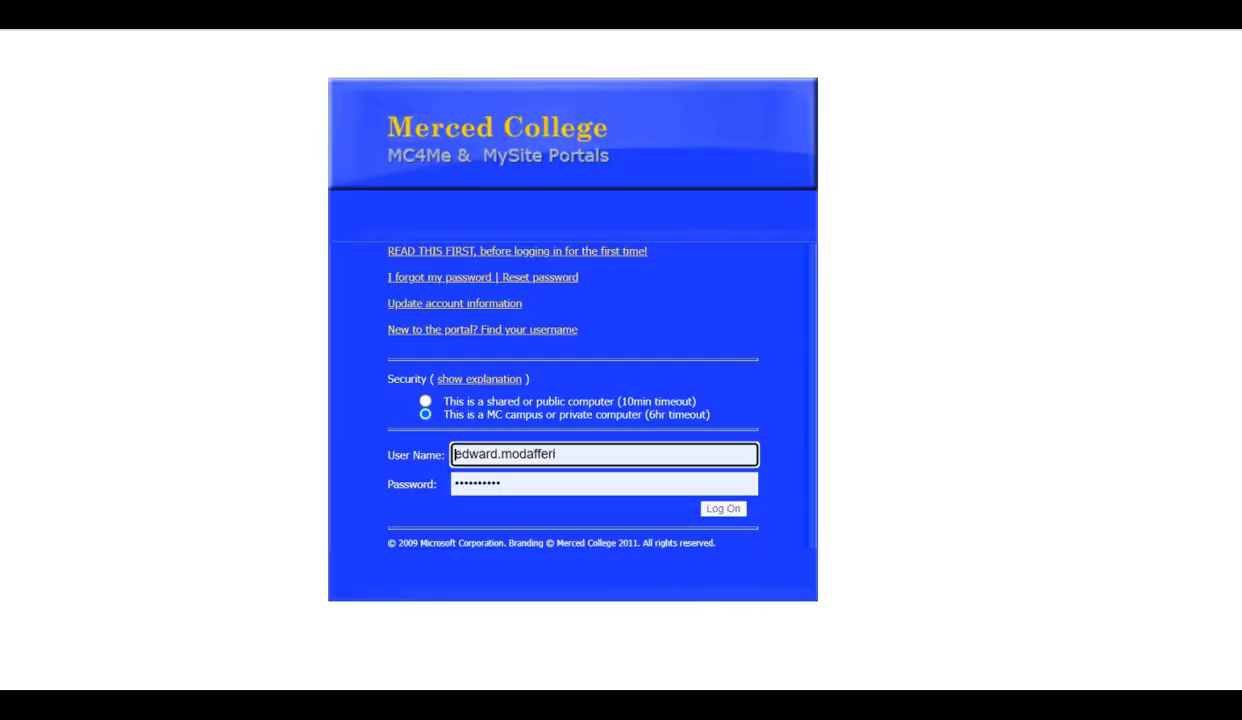
# - Log on to the MC4Me portal with the prefilled credentials and open the 2017-18 to 2021-22 IPR Datasets folder
pyautogui.click(722, 508)
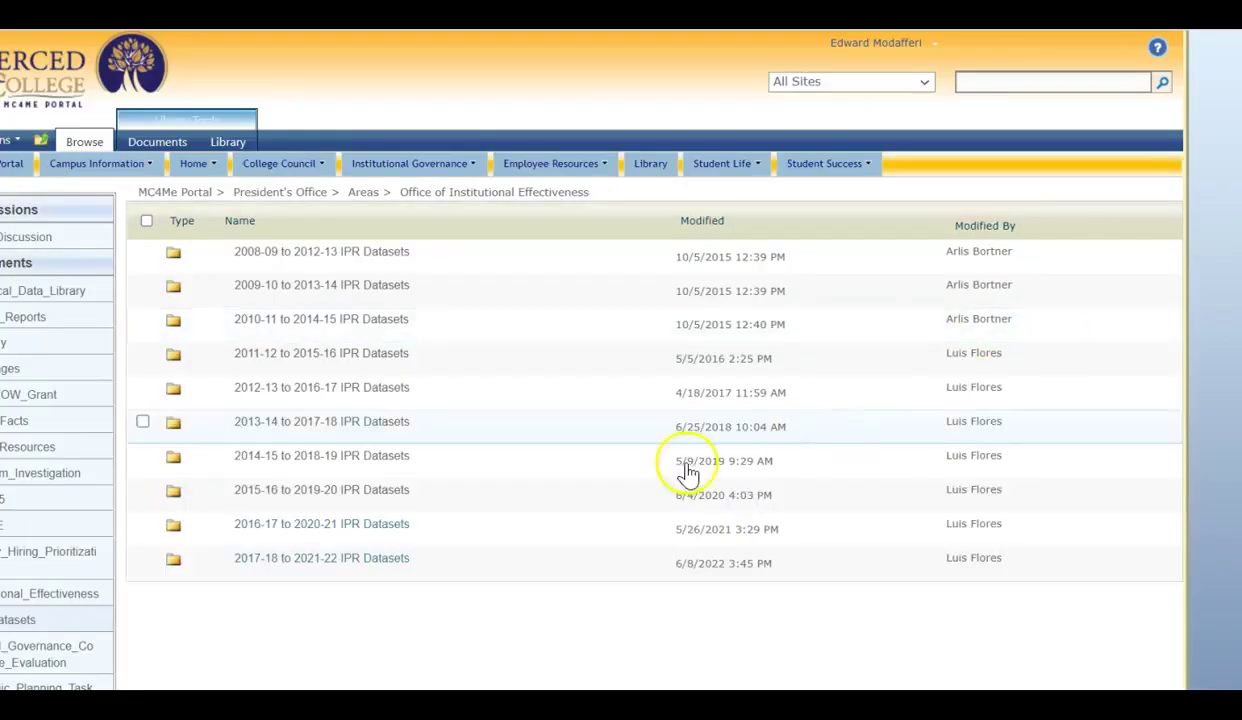
pyautogui.click(338, 569)
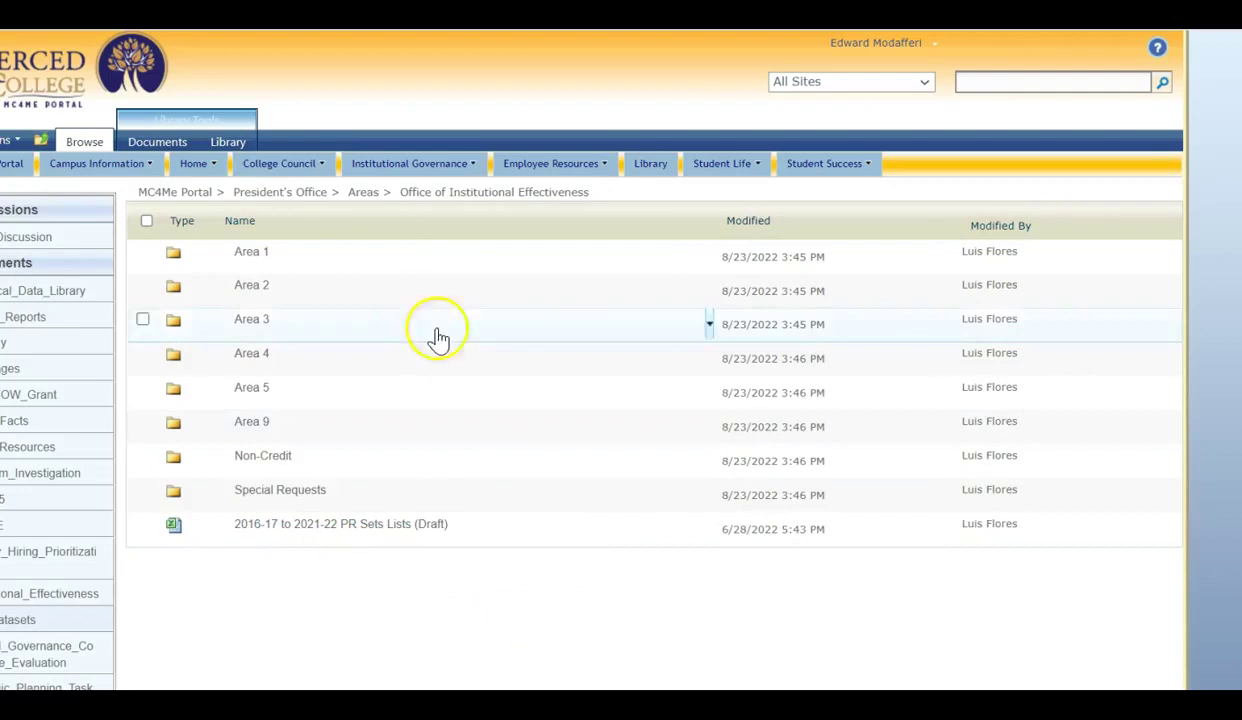
# - Open the IPRv22-BIOL workbook from the Cohort B folder inside Area 1
pyautogui.click(248, 263)
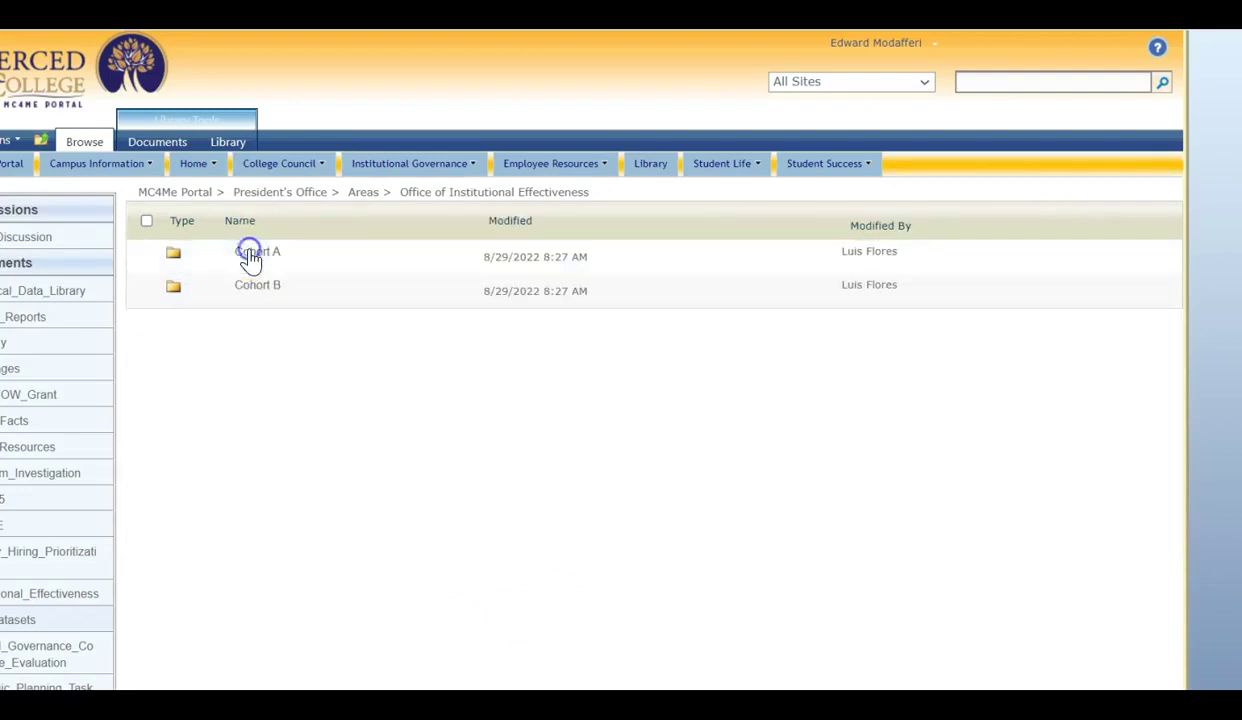
pyautogui.click(266, 288)
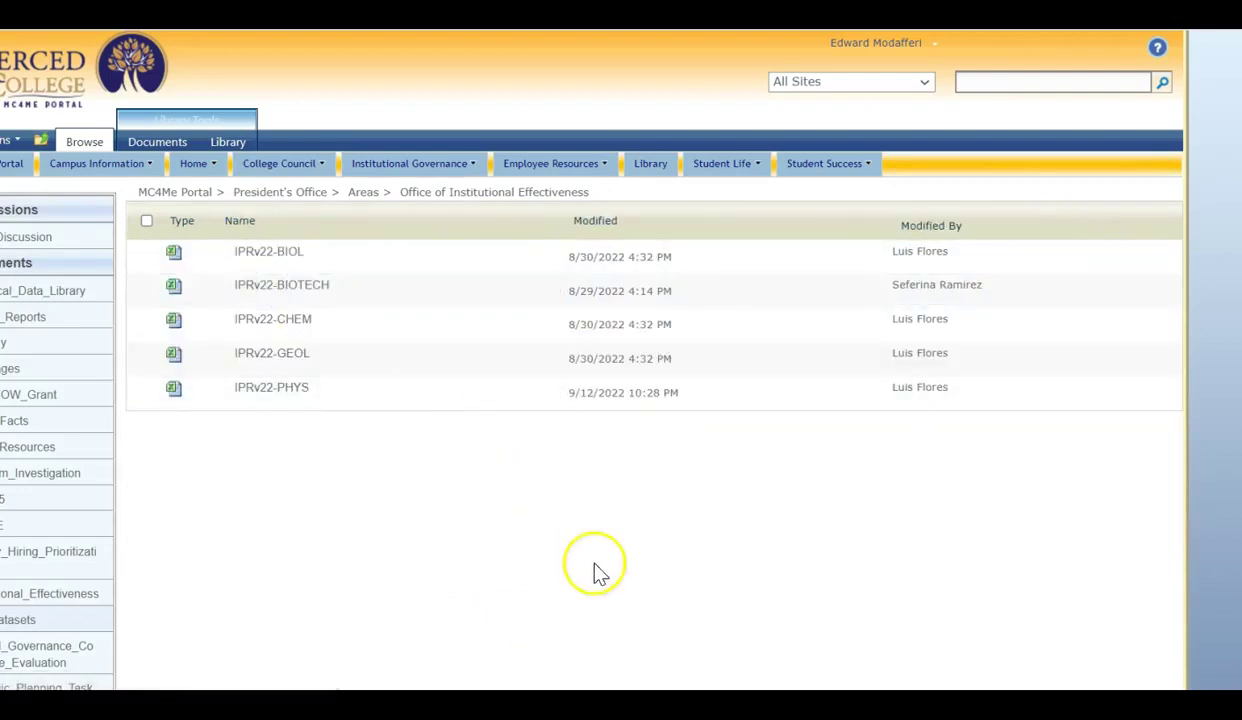
pyautogui.click(258, 255)
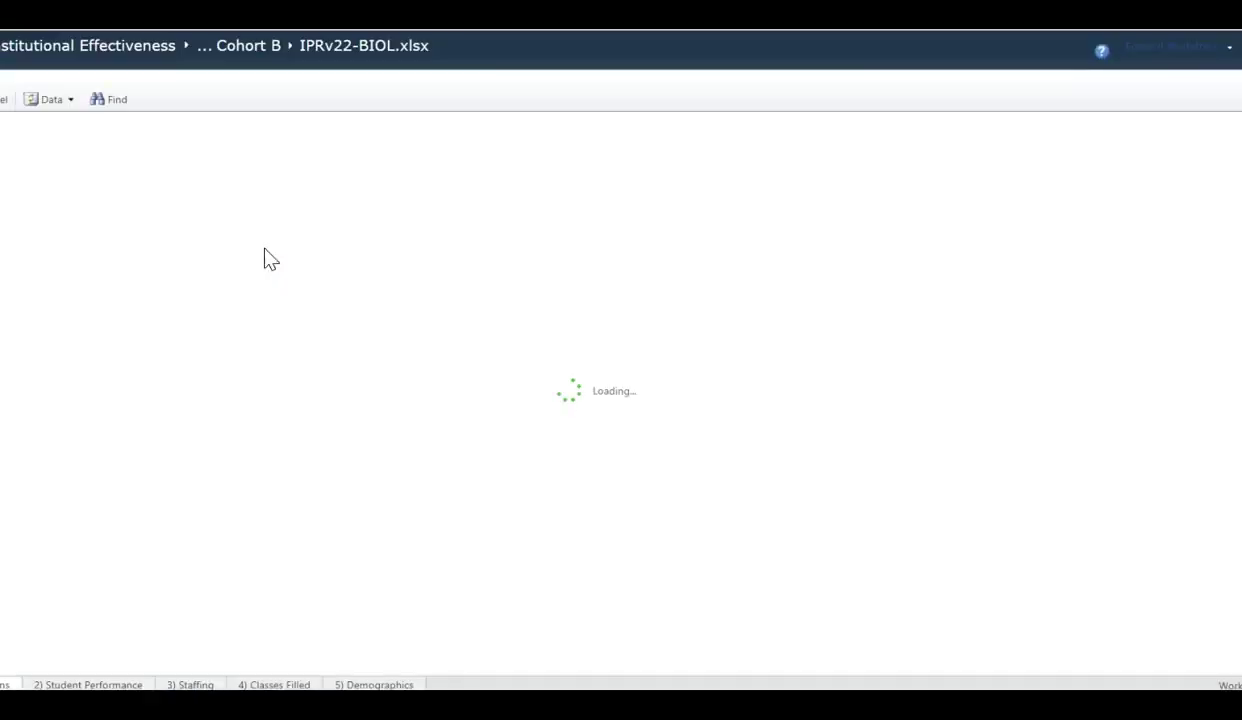
pyautogui.click(238, 341)
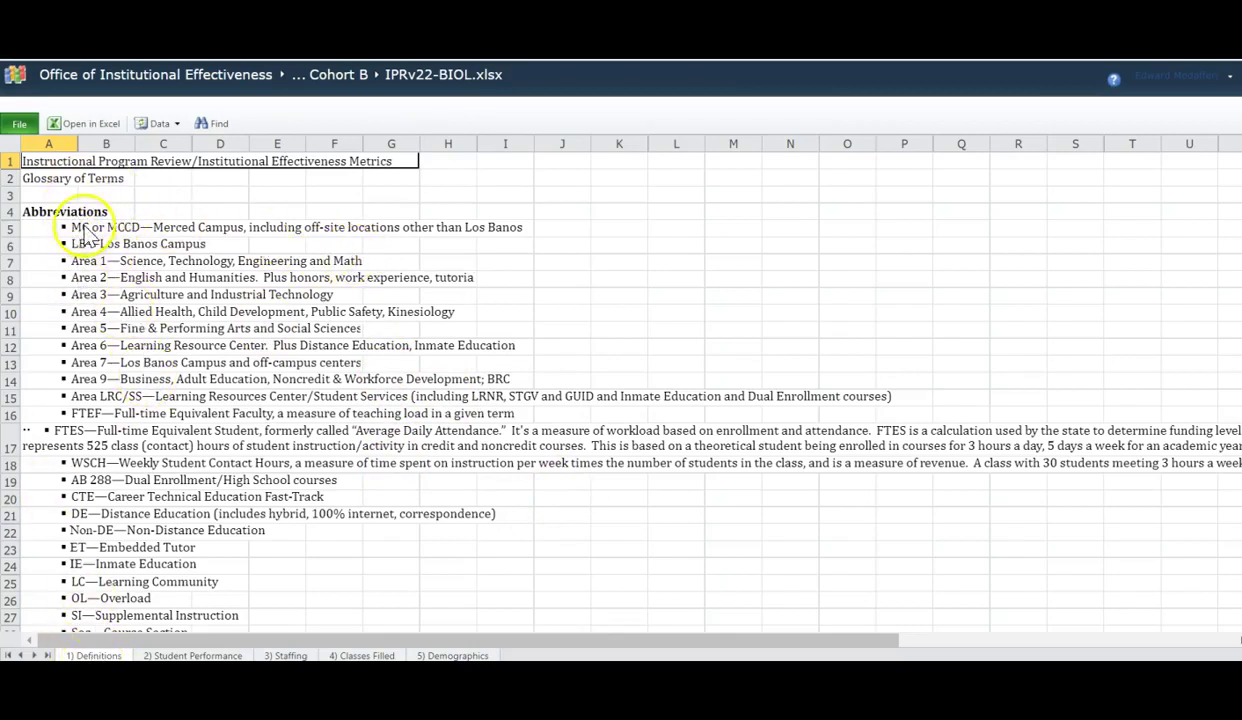
# - Read the glossary of abbreviations and terms on the Definitions sheet, down to the census note and back to the start
pyautogui.scroll(-2, 83, 300)
pyautogui.scroll(2, 95, 330)
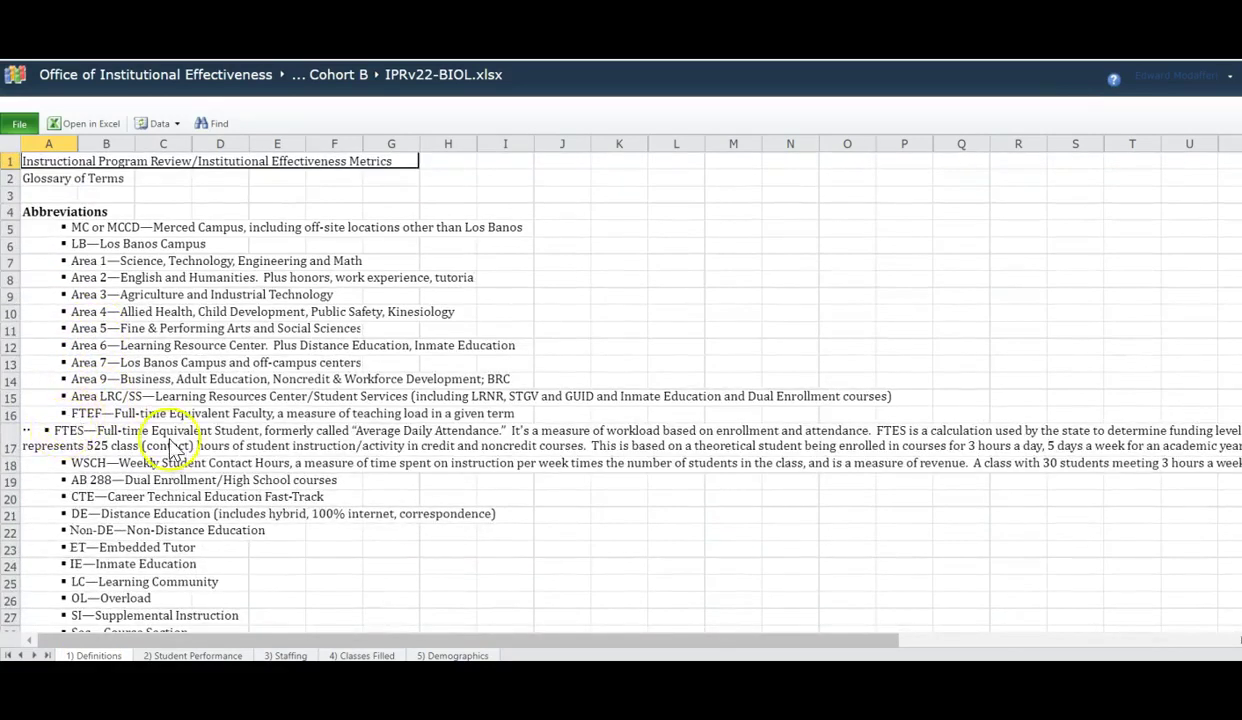
pyautogui.scroll(-2, 160, 440)
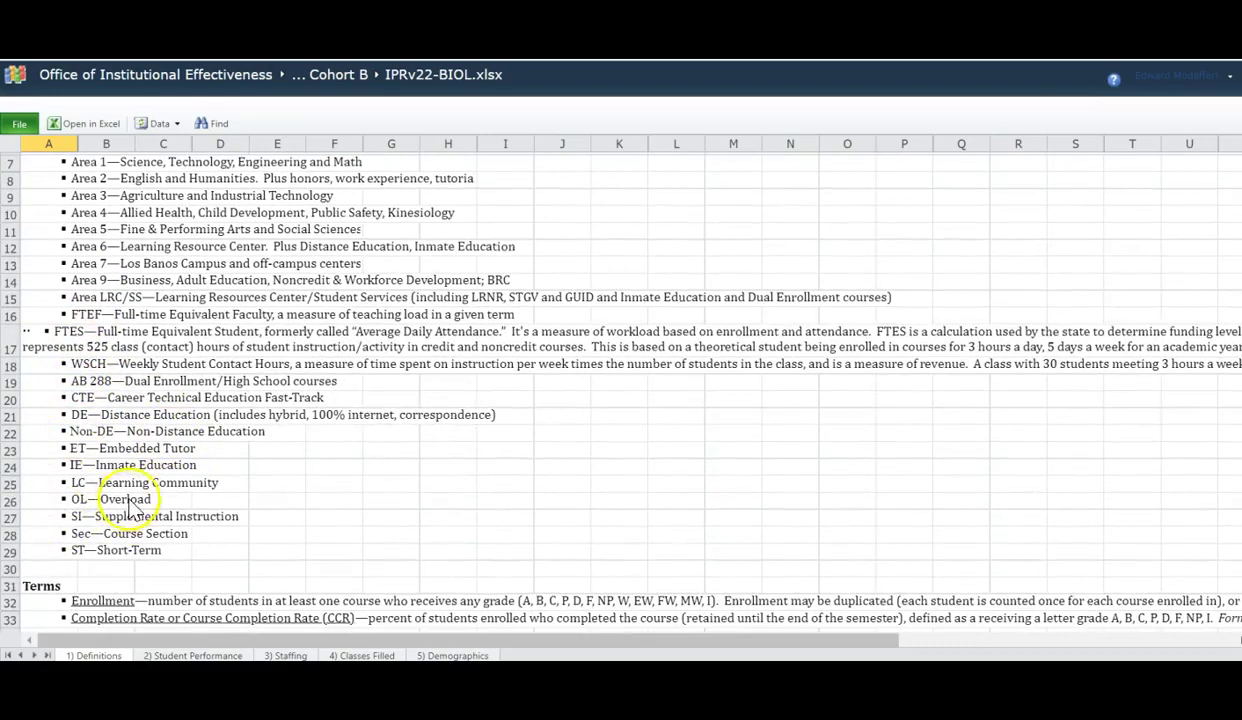
pyautogui.scroll(-2, 70, 485)
pyautogui.scroll(-2, 118, 345)
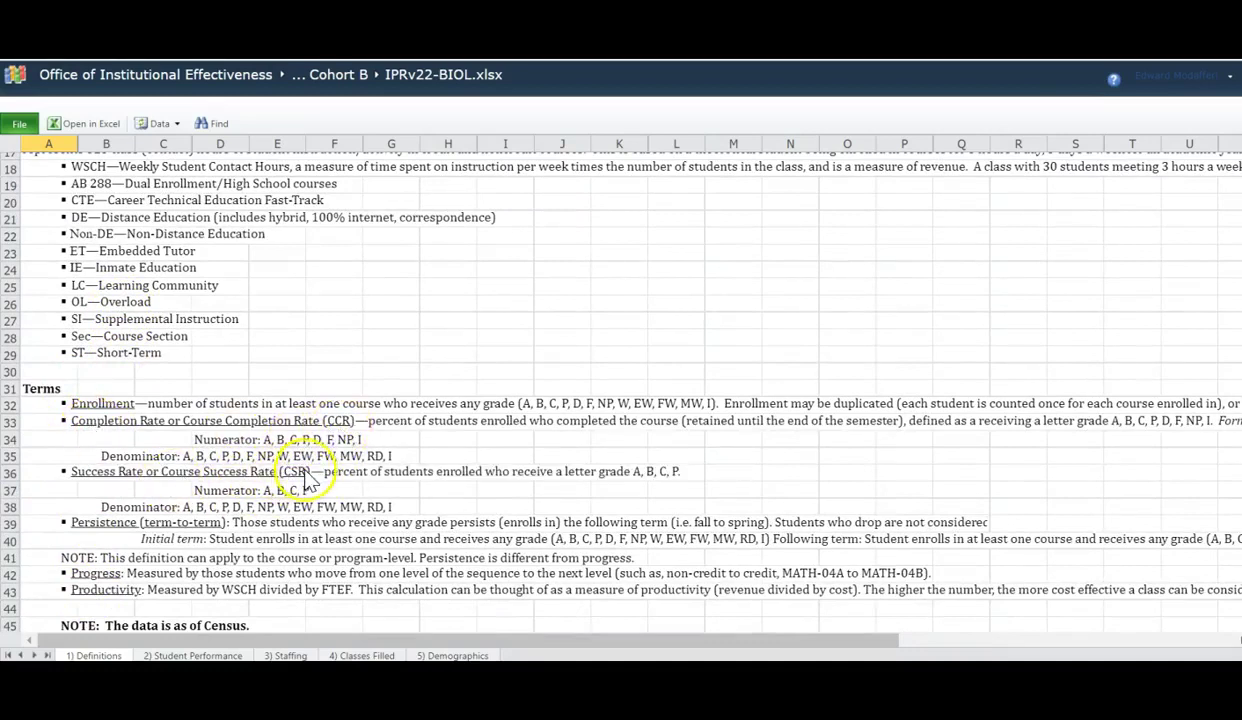
pyautogui.scroll(-2, 318, 480)
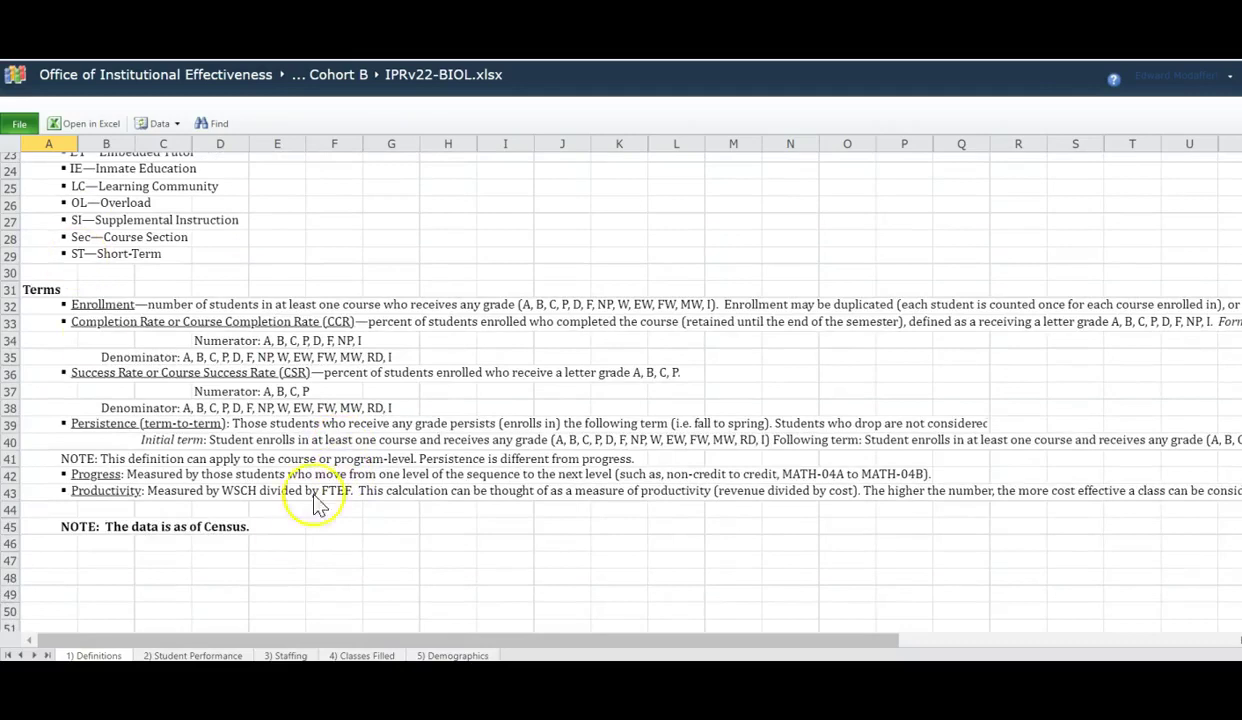
pyautogui.scroll(5, 227, 355)
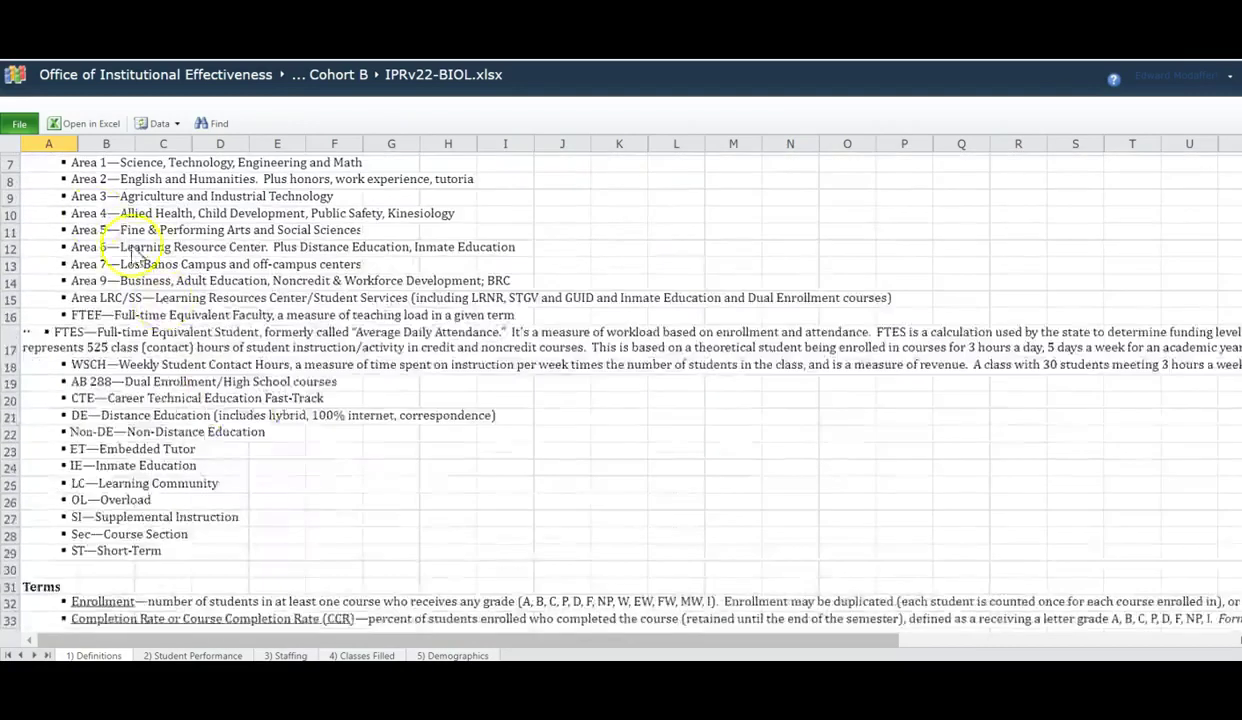
pyautogui.scroll(2, 272, 375)
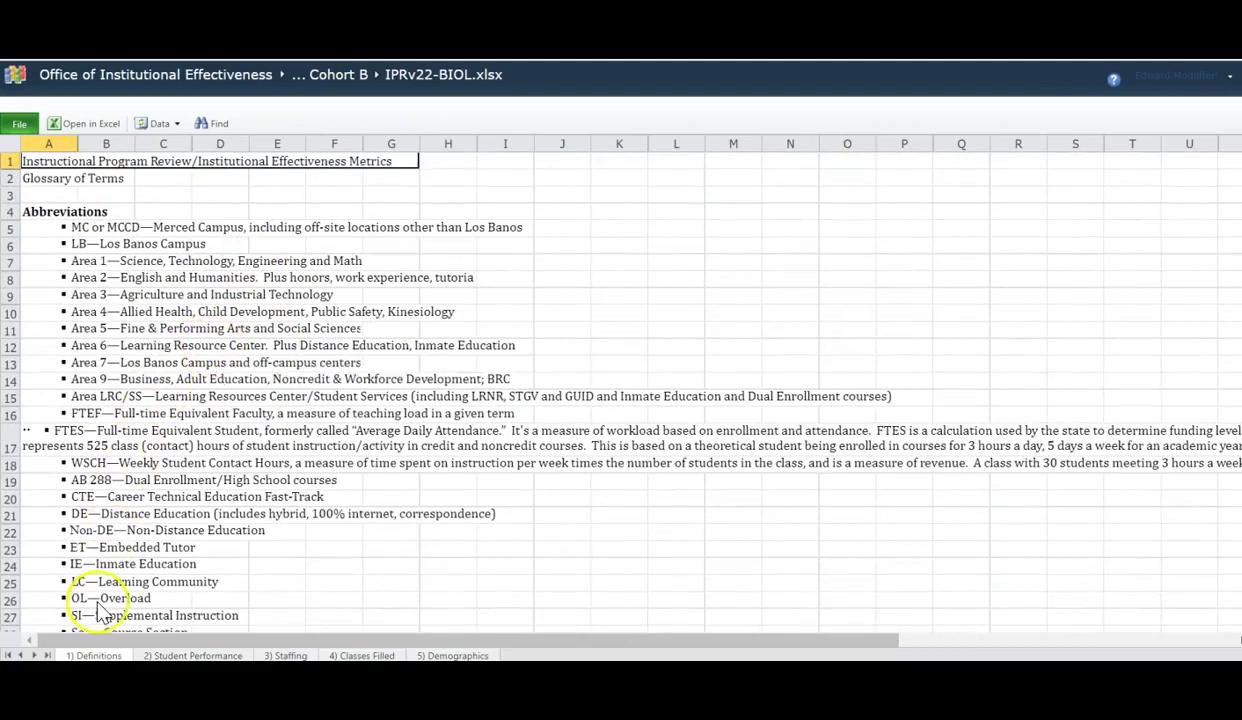
# - Examine the Student Performance sheet's CCR, CSR and Awards tables with their charts and definitions
pyautogui.click(195, 656)
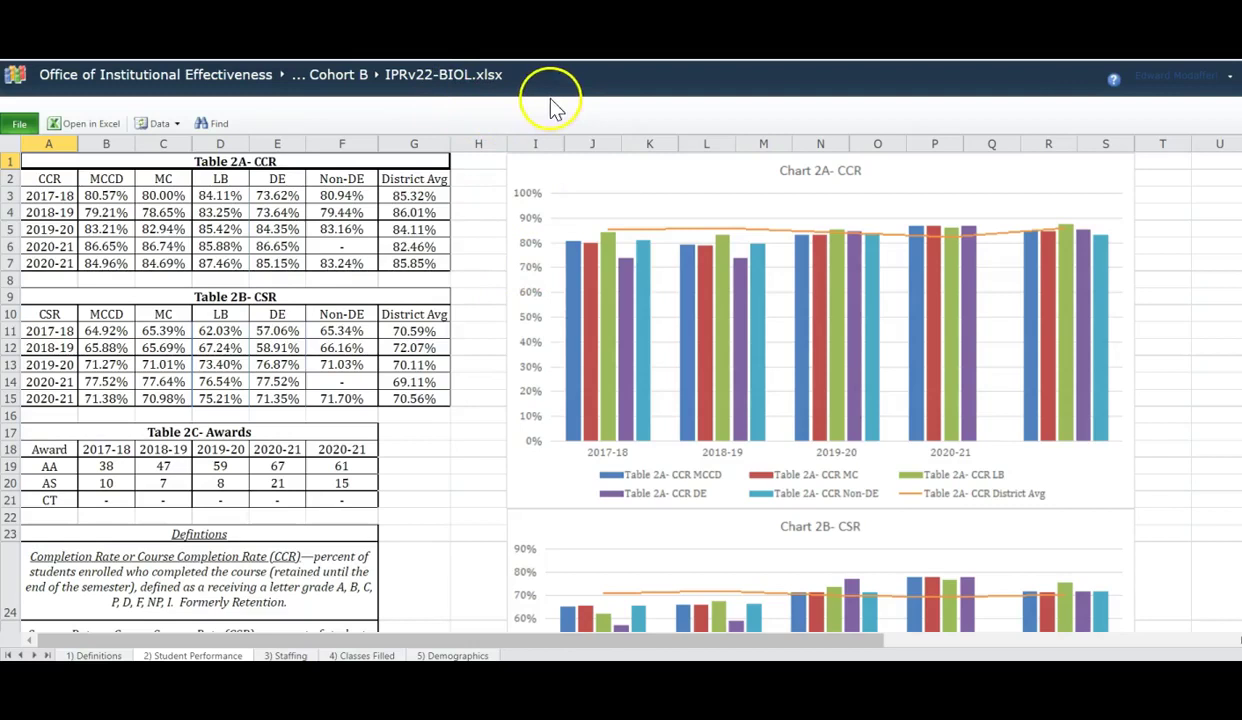
pyautogui.scroll(-2, 793, 488)
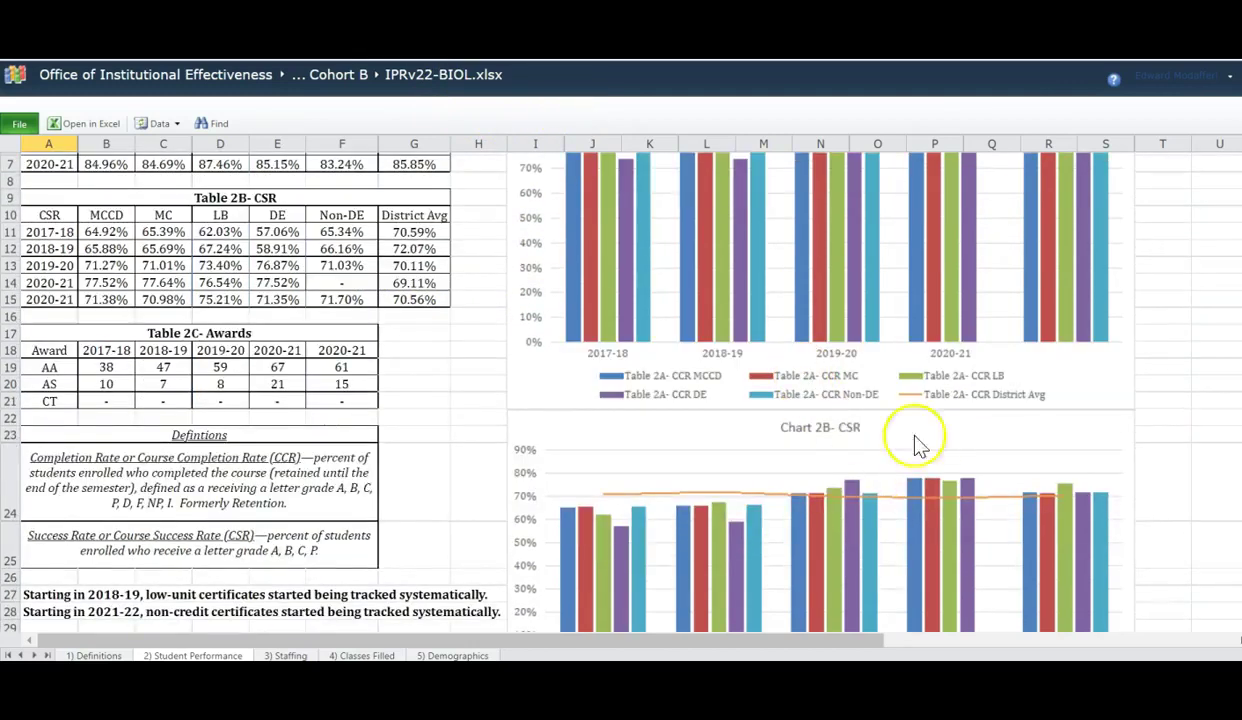
pyautogui.scroll(-2, 900, 494)
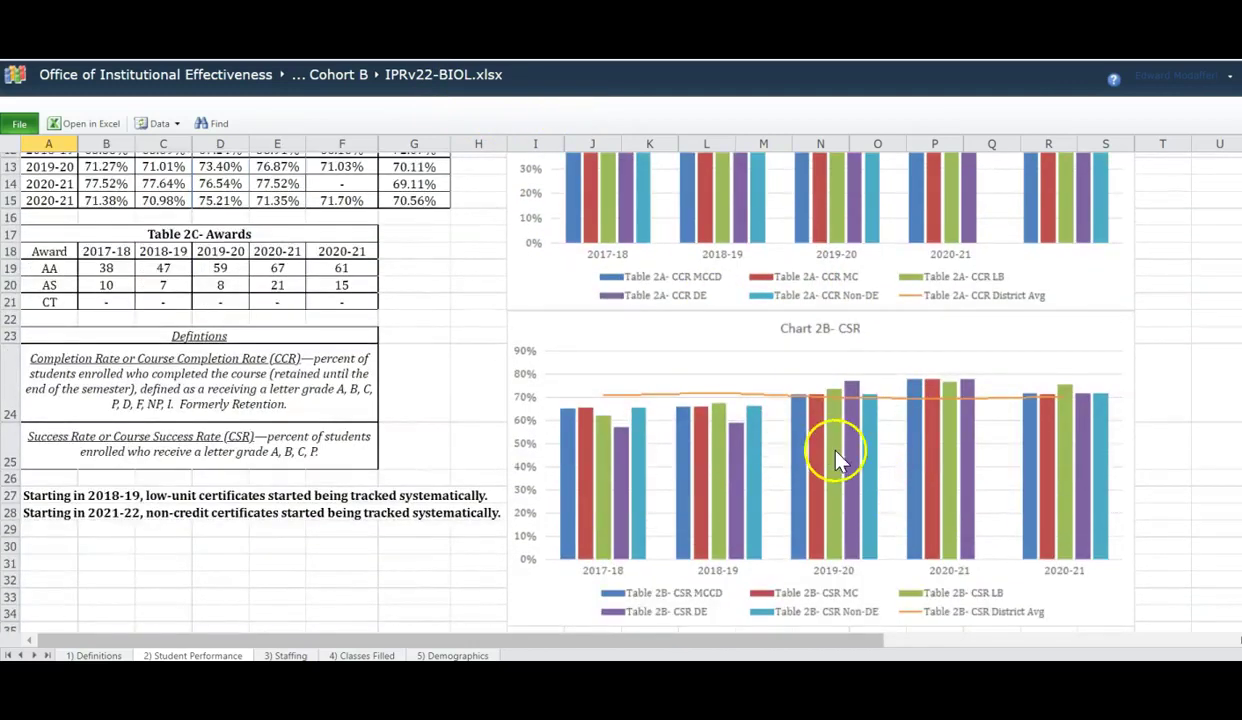
pyautogui.scroll(2, 832, 522)
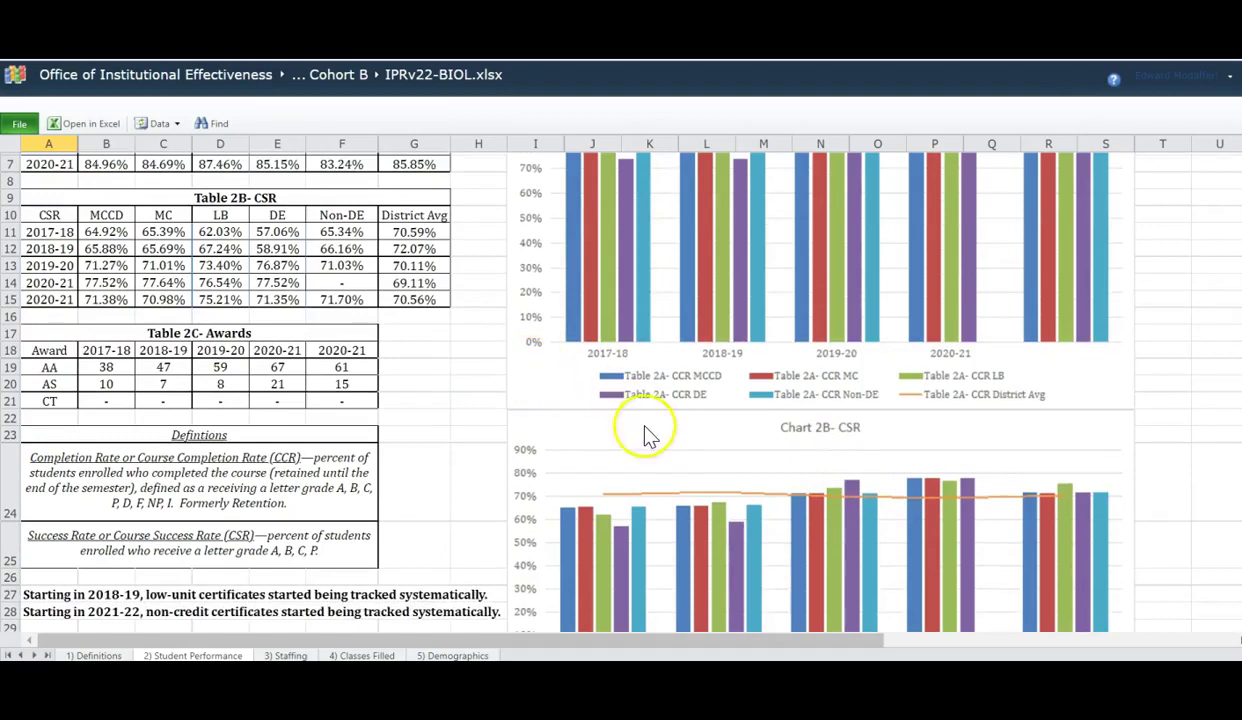
pyautogui.scroll(-2, 650, 438)
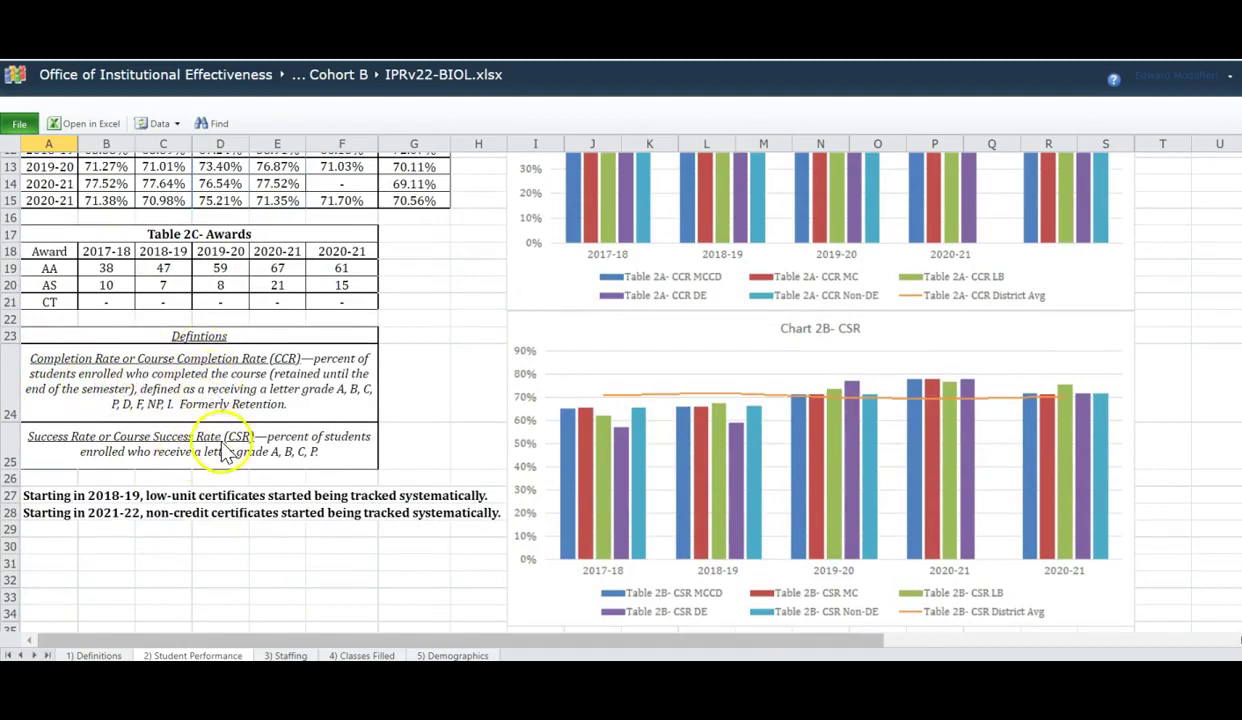
pyautogui.scroll(4, 228, 455)
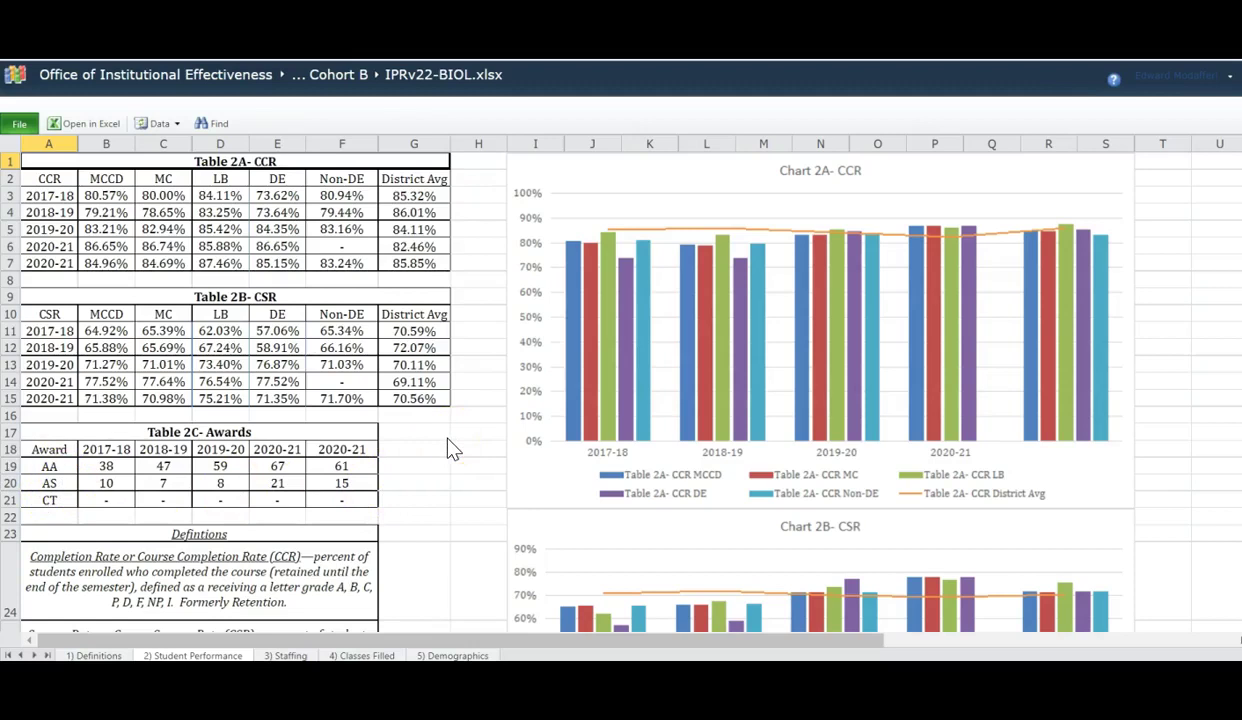
# - Examine the Staffing sheet's Productivity, WSCH, FTEF and FTES tables with their charts and definitions
pyautogui.click(287, 654)
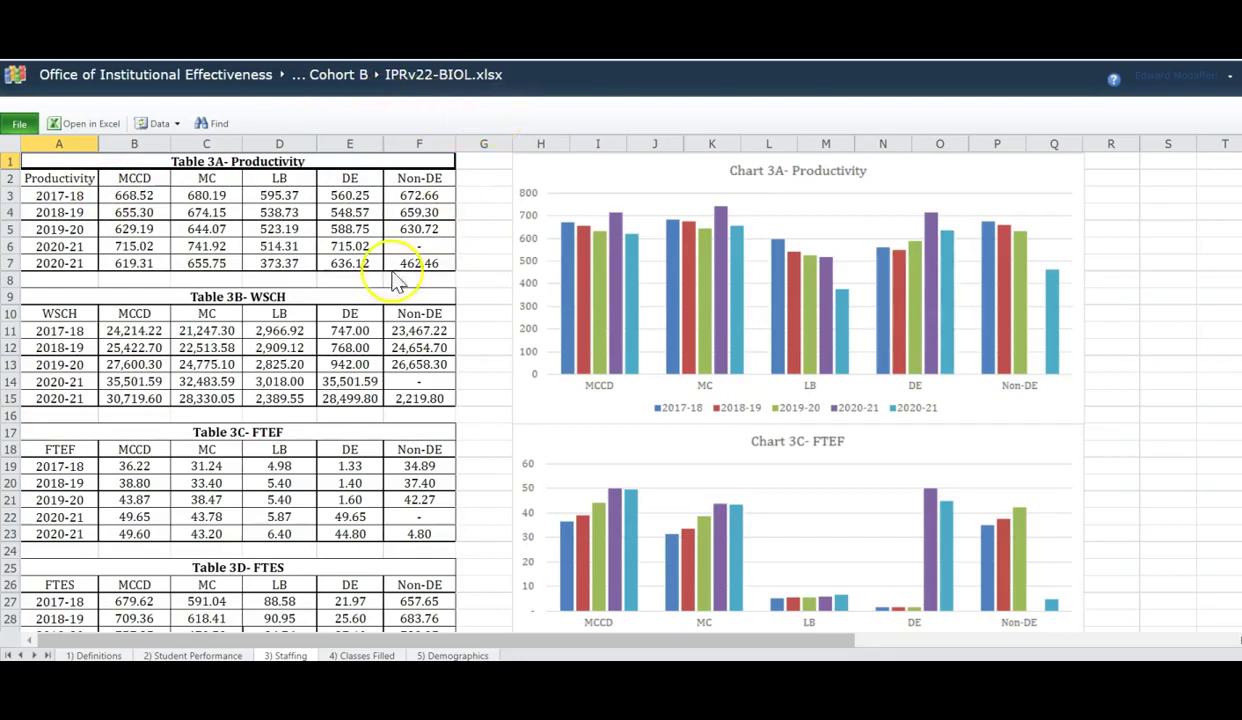
pyautogui.scroll(-1, 383, 275)
pyautogui.scroll(-5, 383, 275)
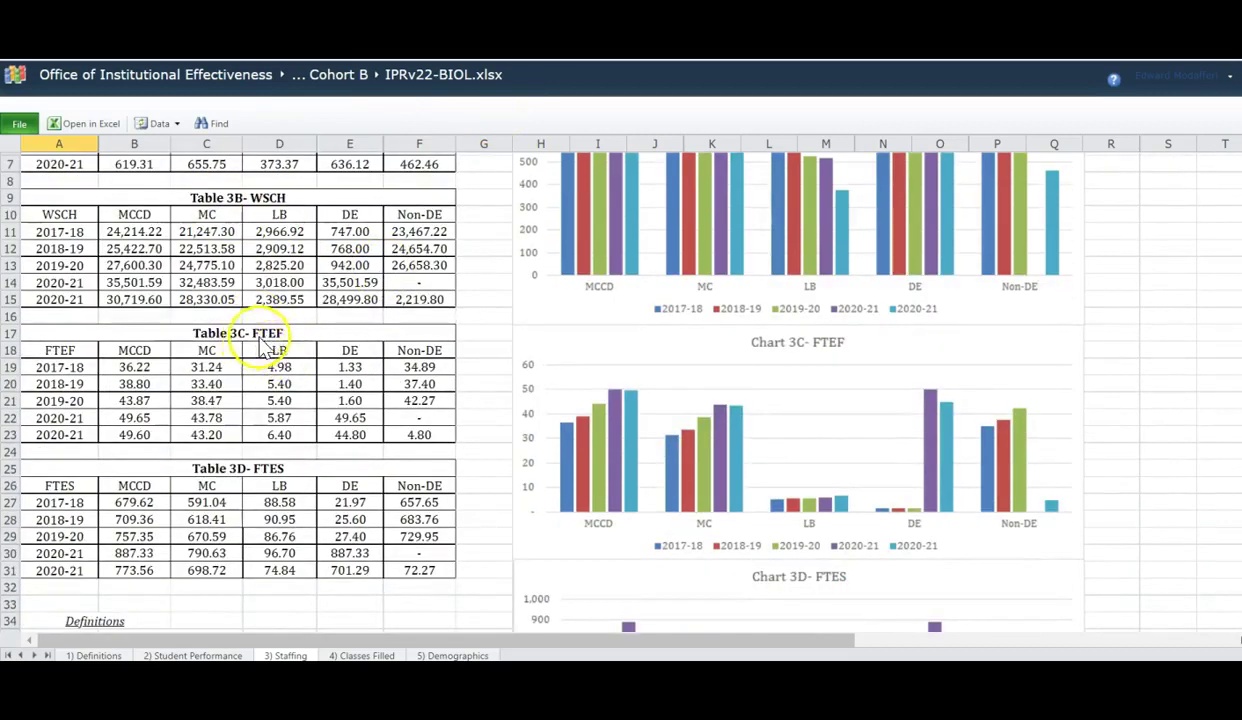
pyautogui.scroll(-2, 324, 346)
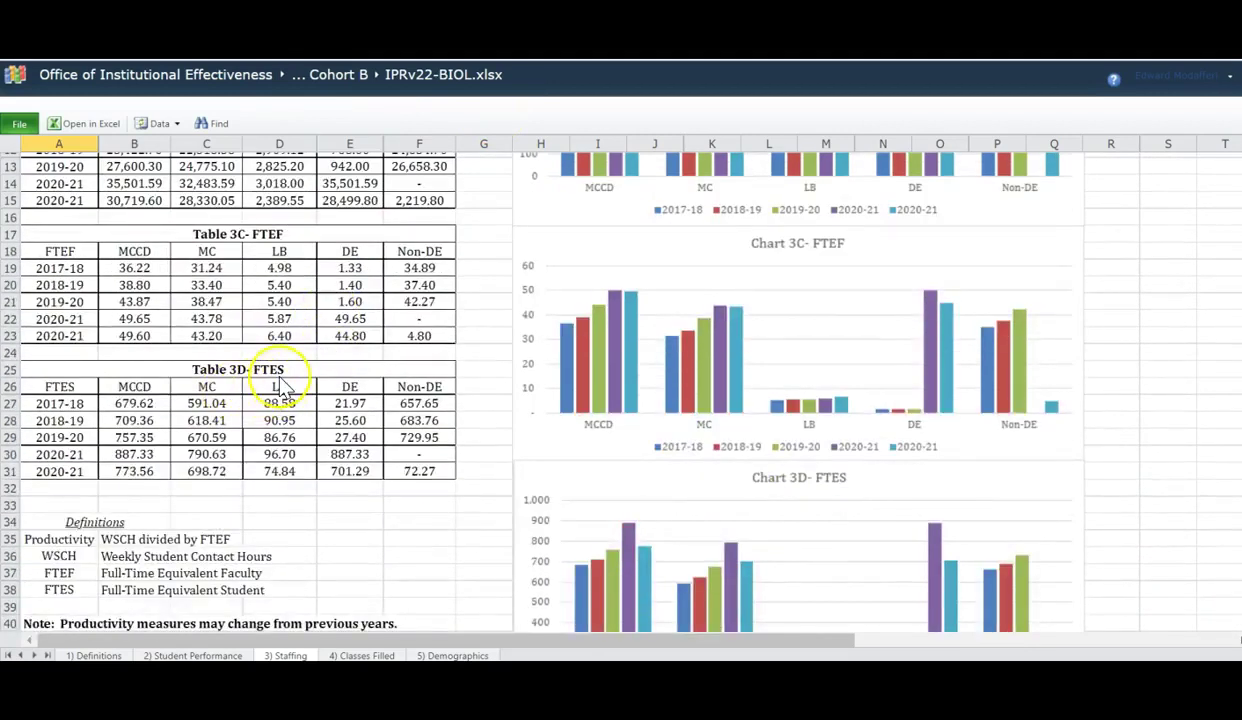
pyautogui.scroll(-2, 280, 400)
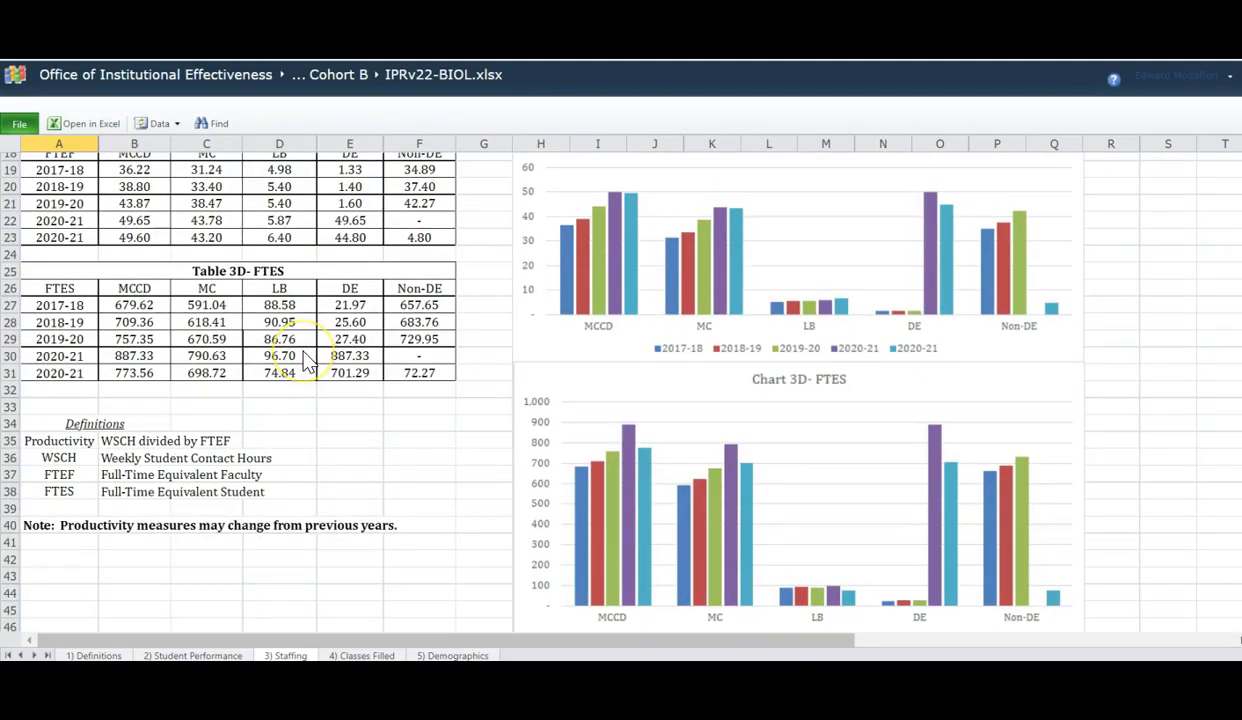
pyautogui.scroll(-2, 308, 364)
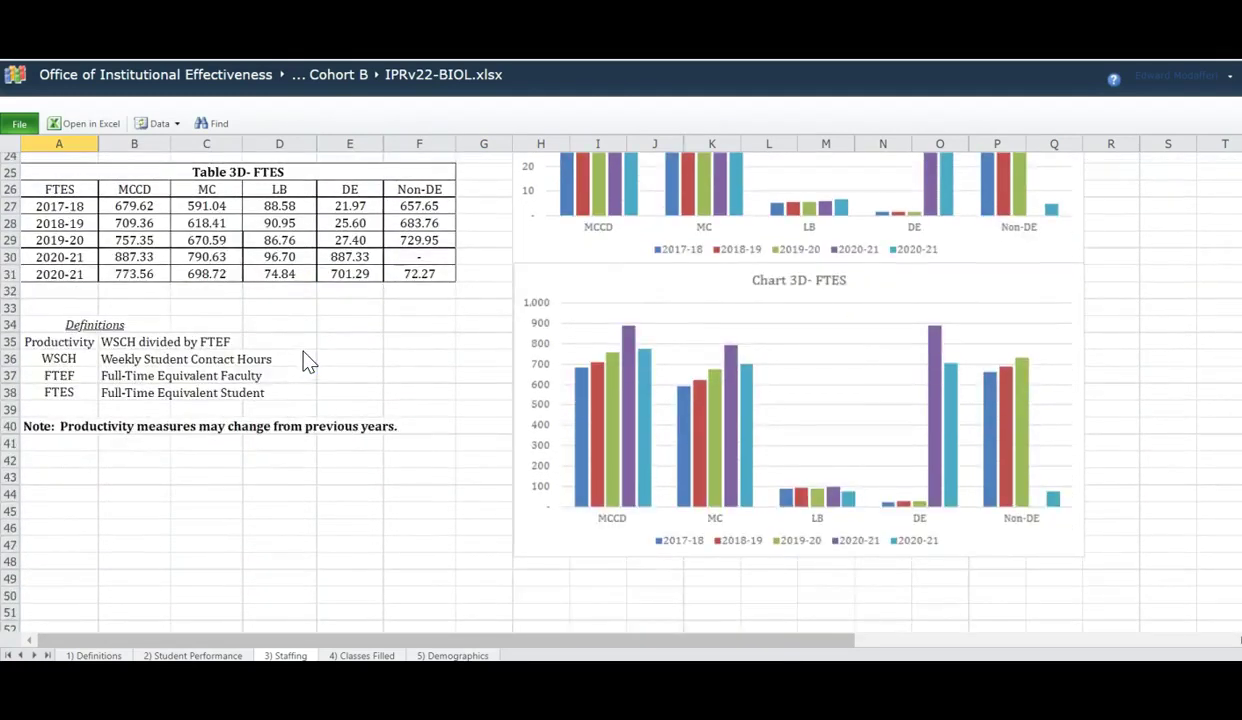
# - Examine the Classes Filled sheet's % Filled, Class Average and Number of Sections tables and the related charts
pyautogui.click(372, 655)
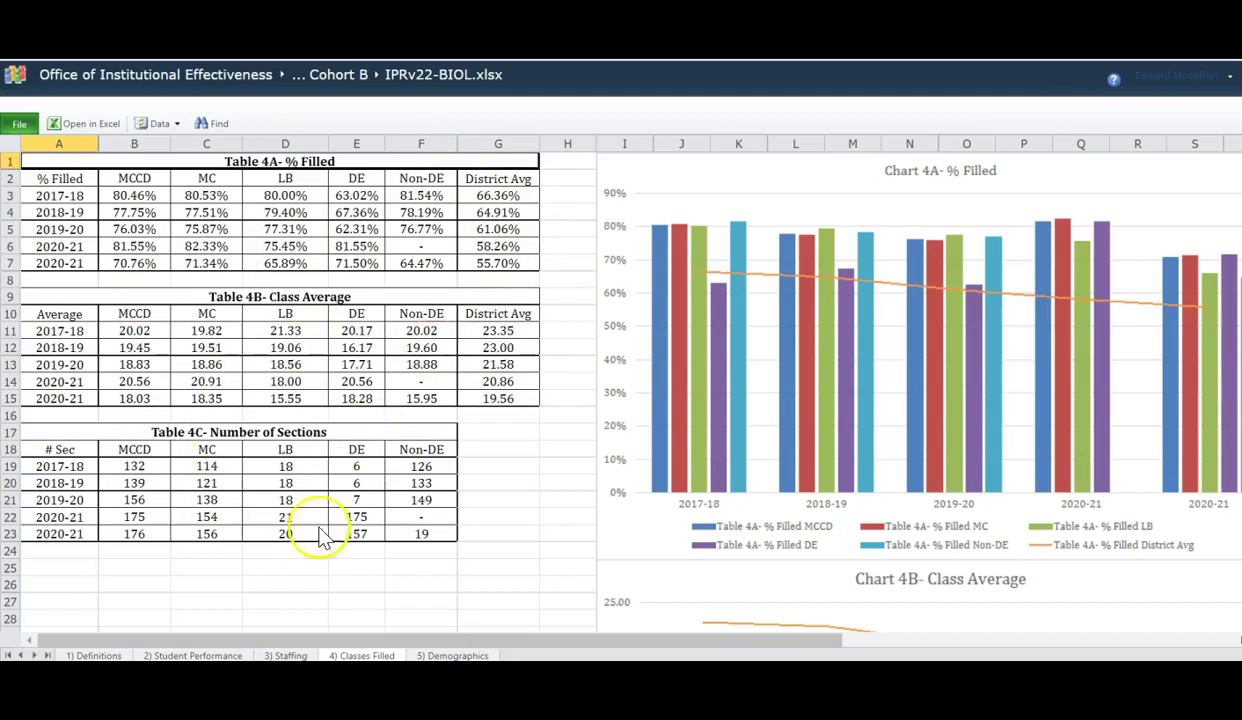
pyautogui.scroll(-4, 495, 445)
pyautogui.scroll(-5, 940, 460)
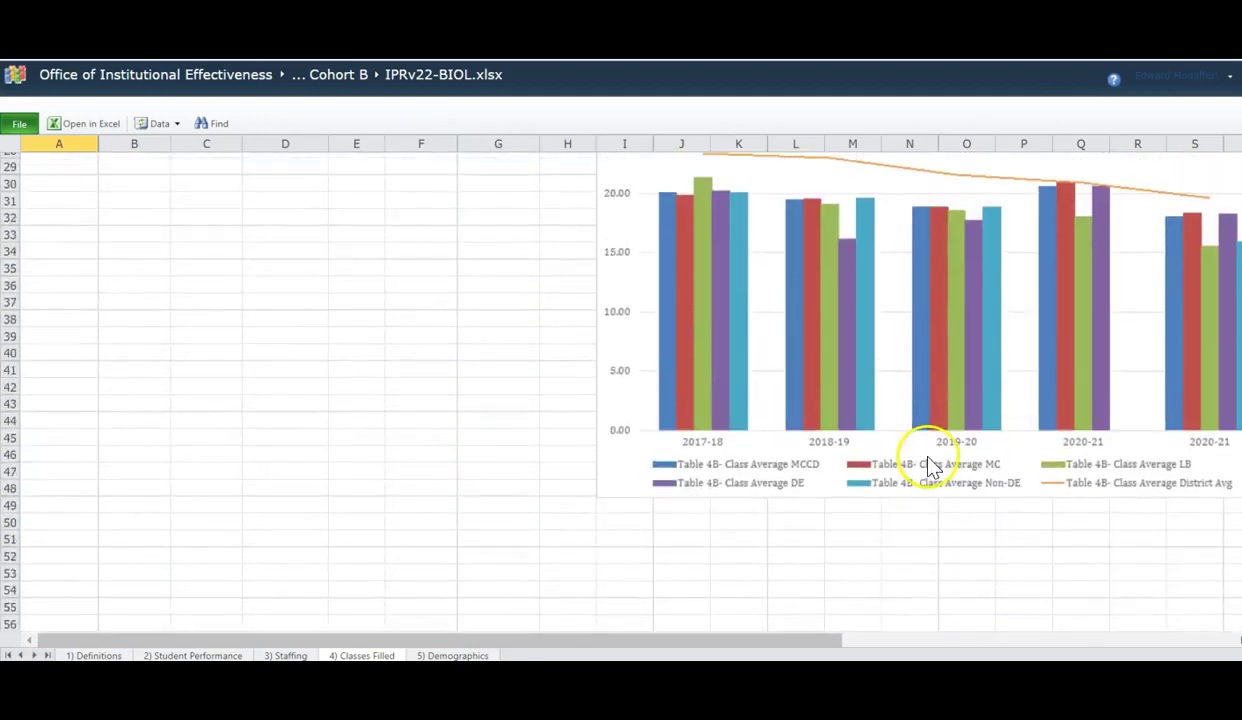
pyautogui.scroll(2, 922, 451)
pyautogui.scroll(-3, 922, 420)
pyautogui.scroll(6, 909, 416)
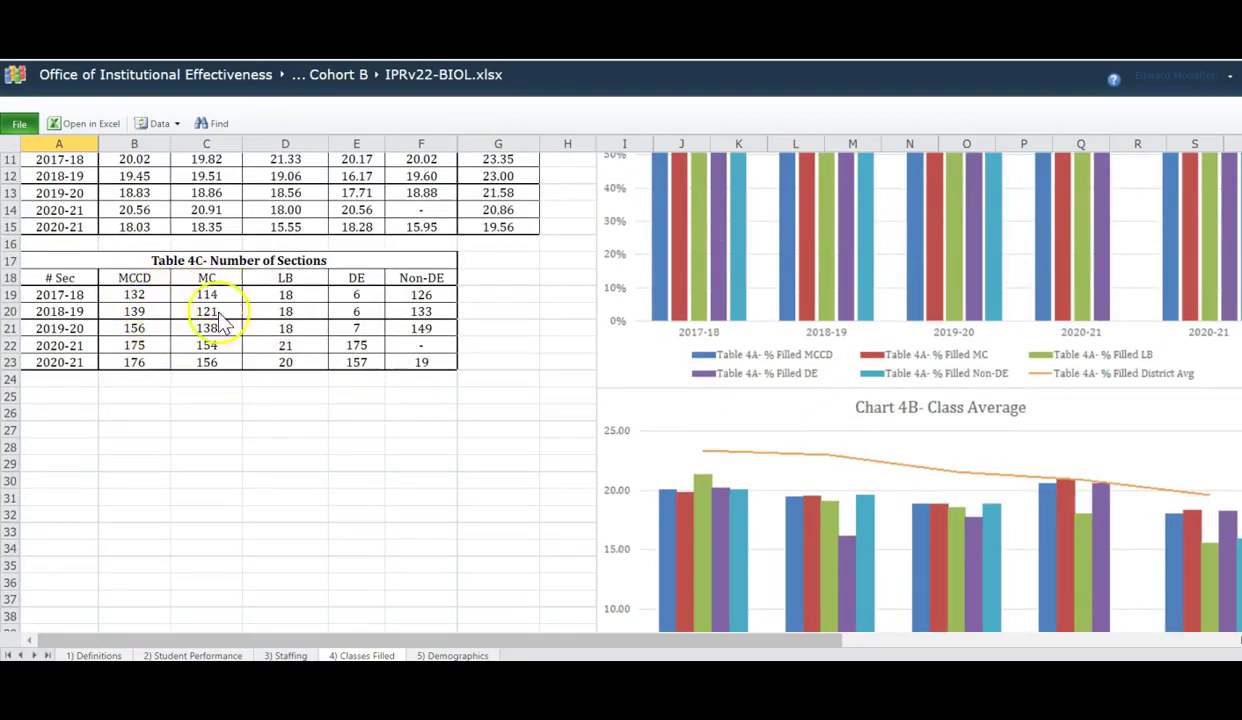
pyautogui.scroll(4, 475, 398)
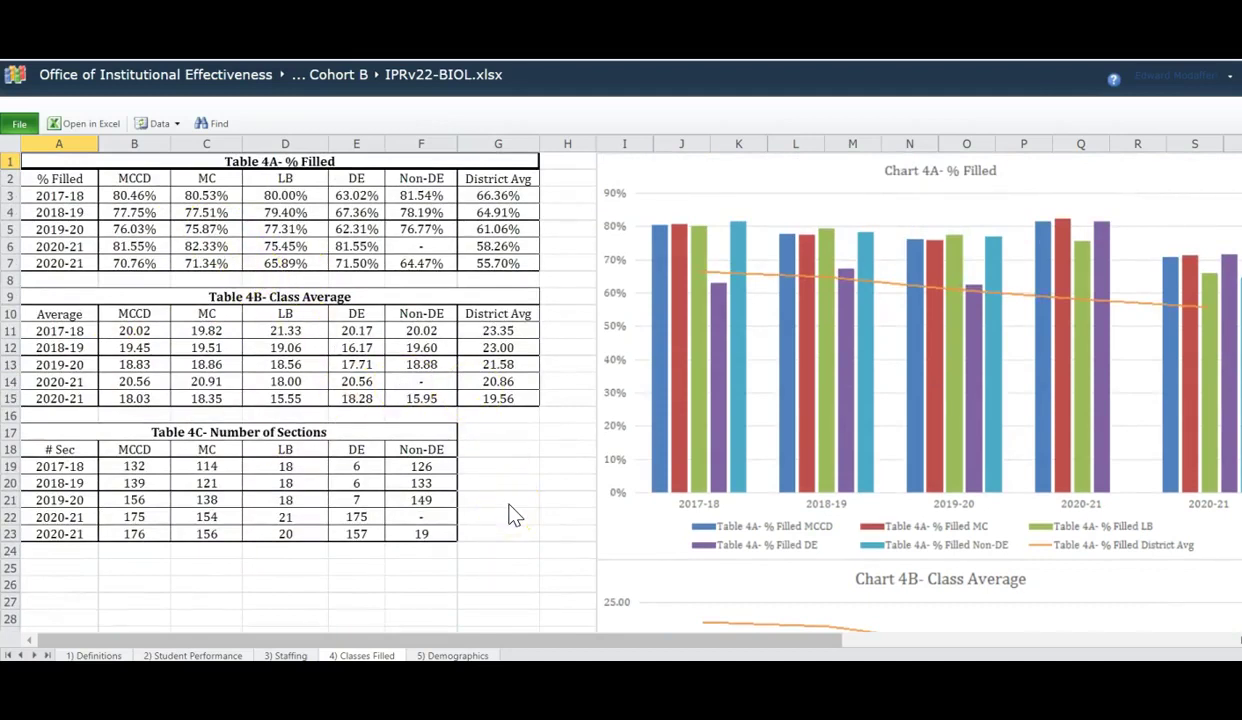
# - Examine the Demographics sheet's race/ethnicity, age and gender tables and the three charts beside them
pyautogui.click(466, 653)
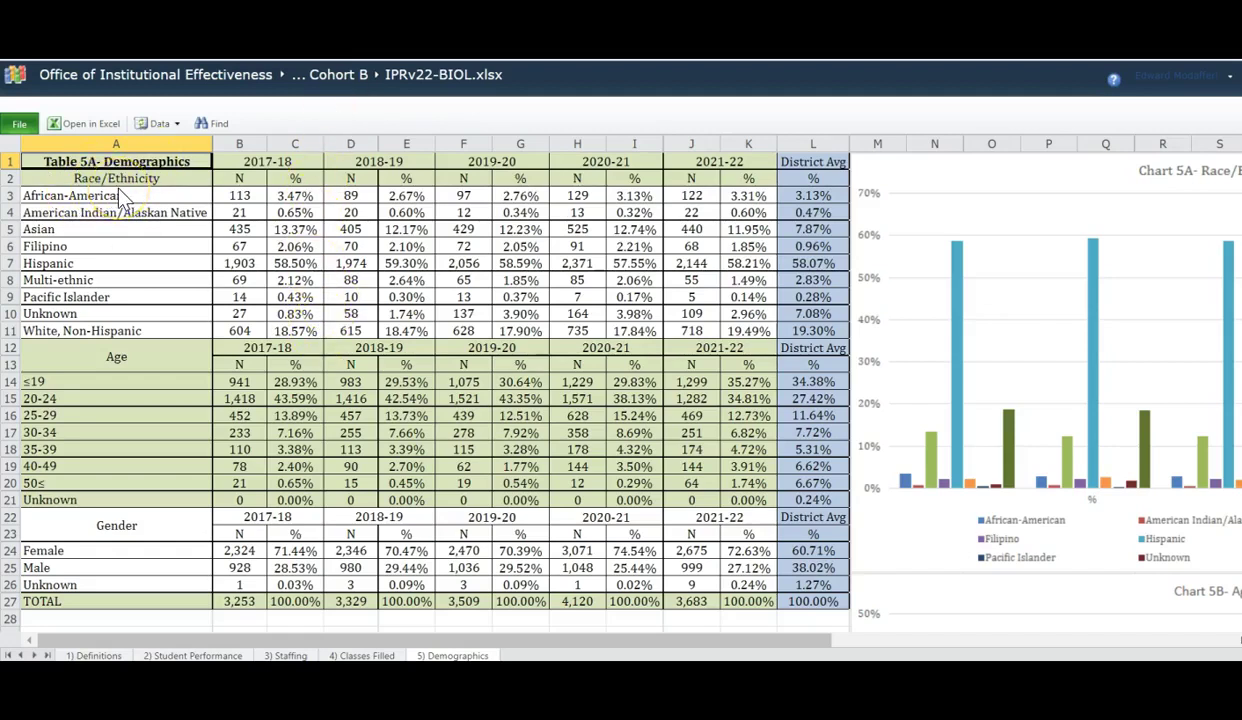
pyautogui.scroll(-2, 118, 195)
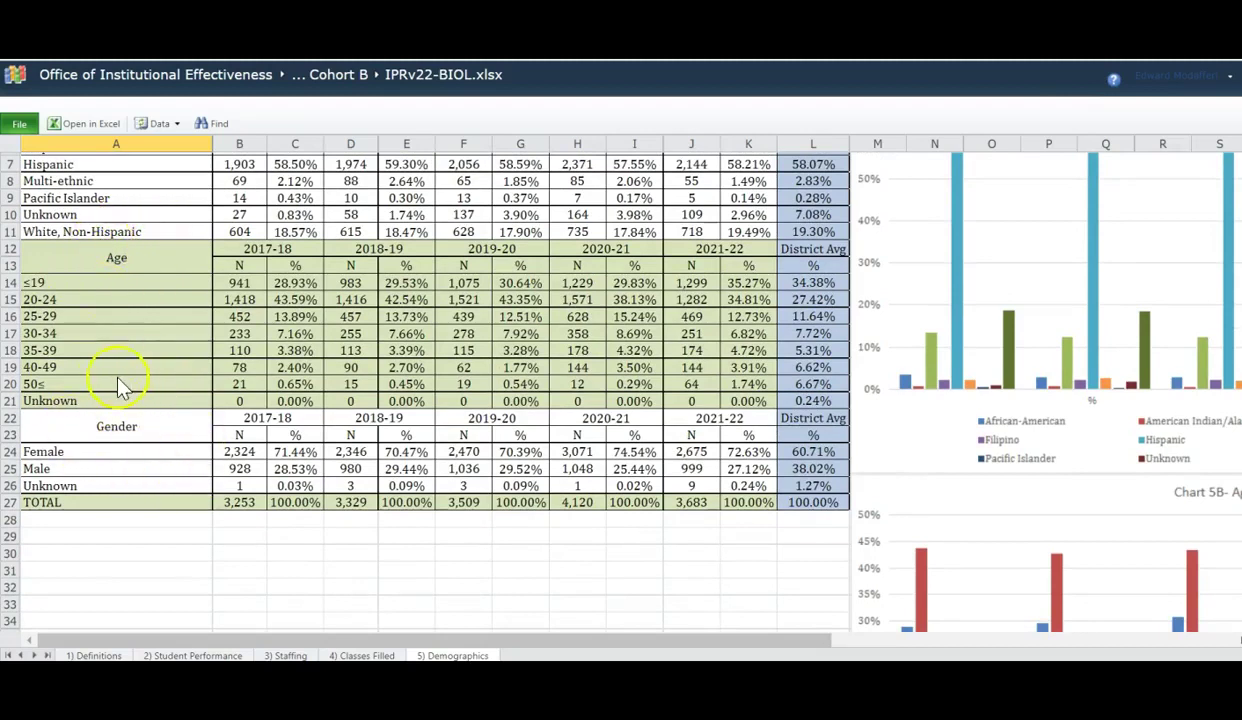
pyautogui.moveTo(583, 646); pyautogui.dragTo(919, 632)
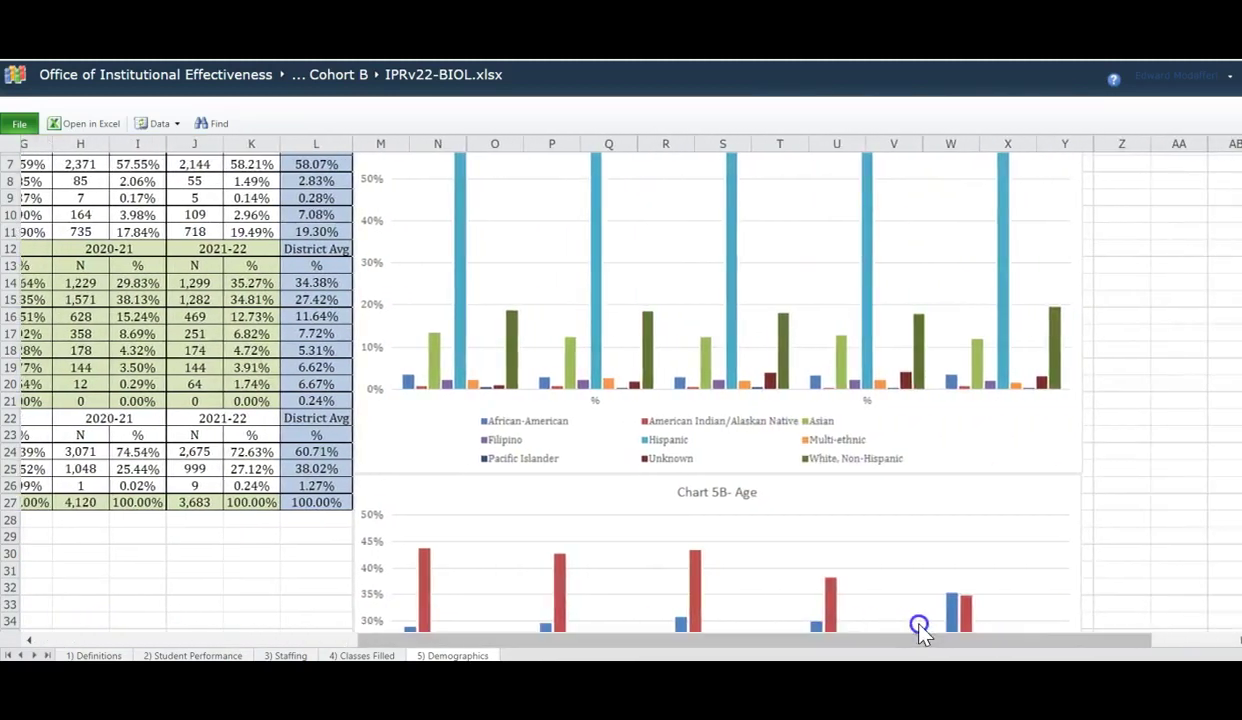
pyautogui.scroll(2, 651, 429)
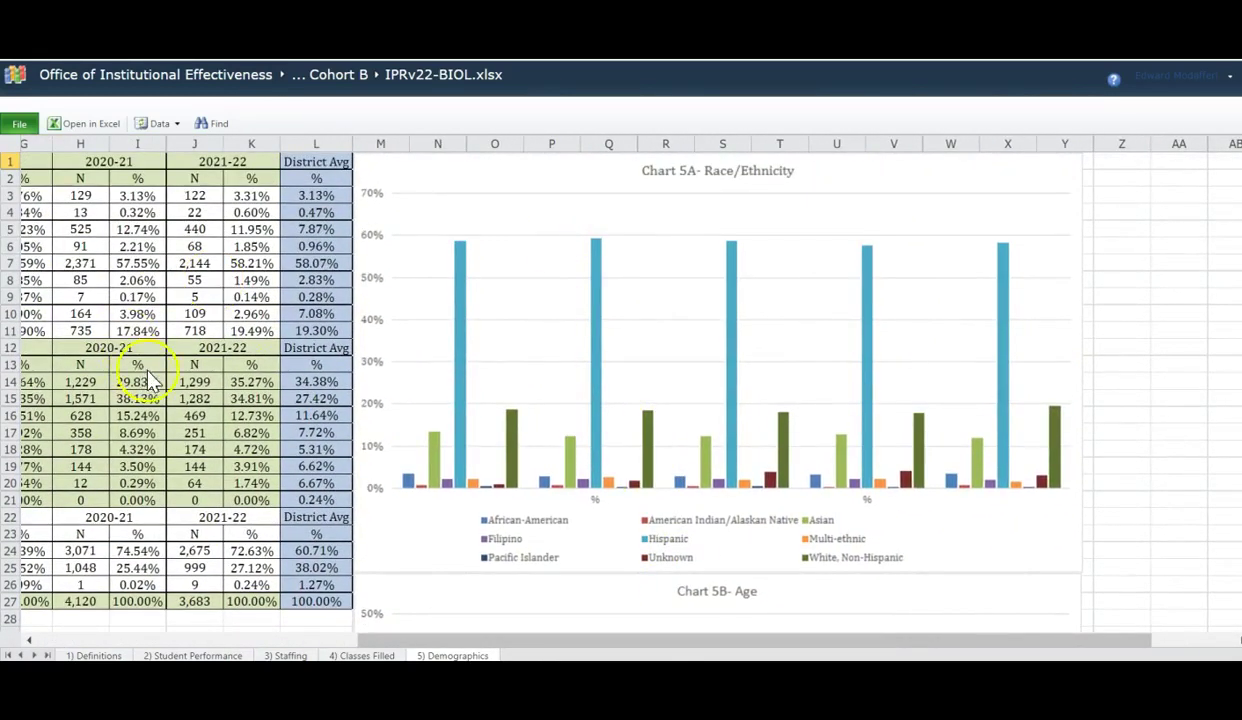
pyautogui.scroll(-4, 770, 380)
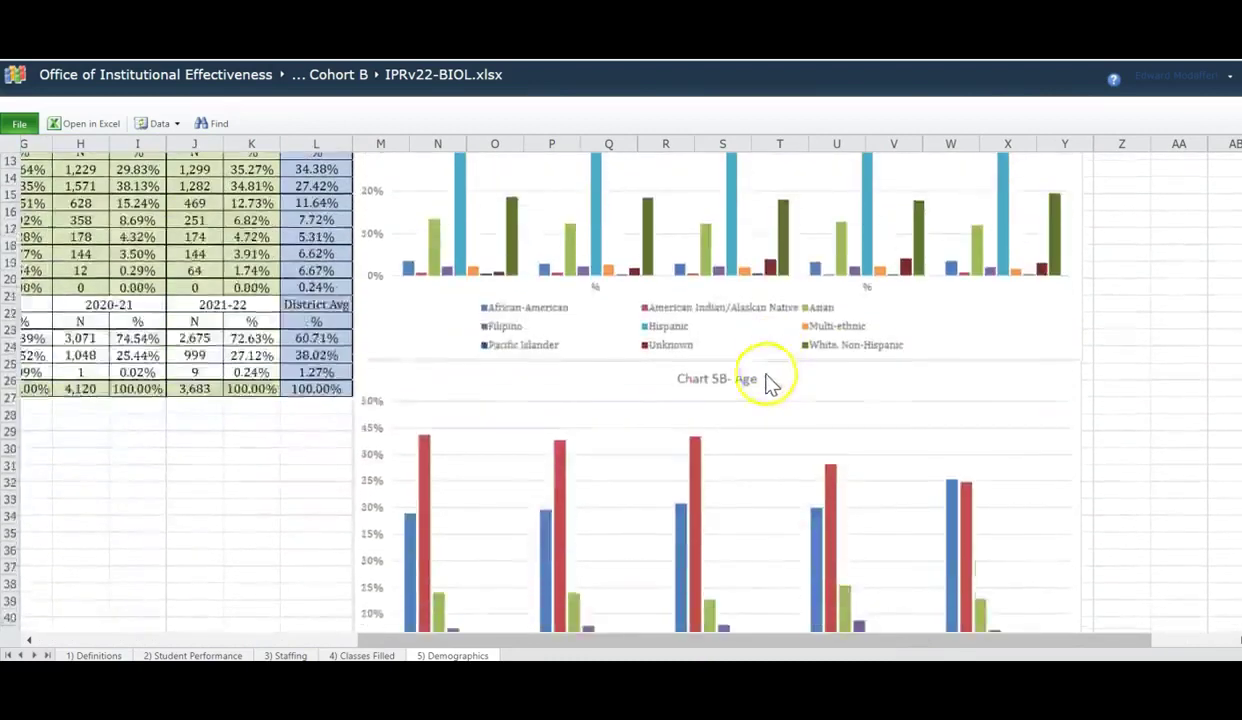
pyautogui.scroll(-9, 770, 380)
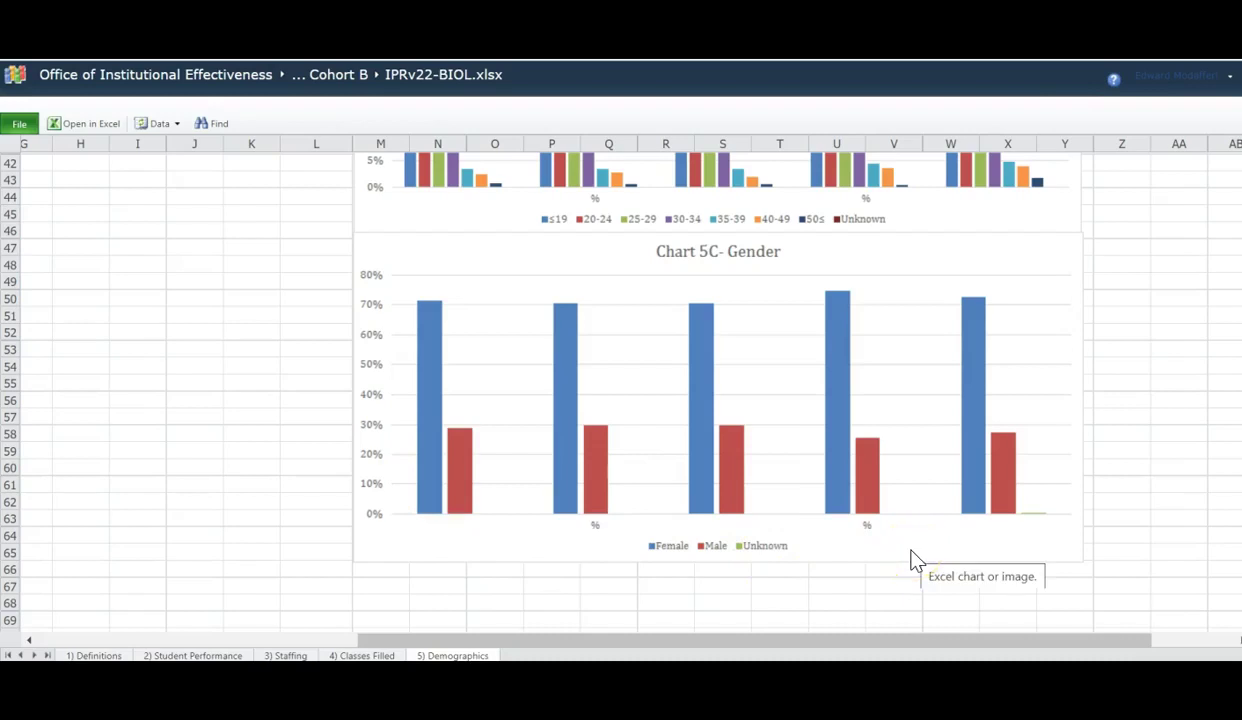
pyautogui.click(1133, 432)
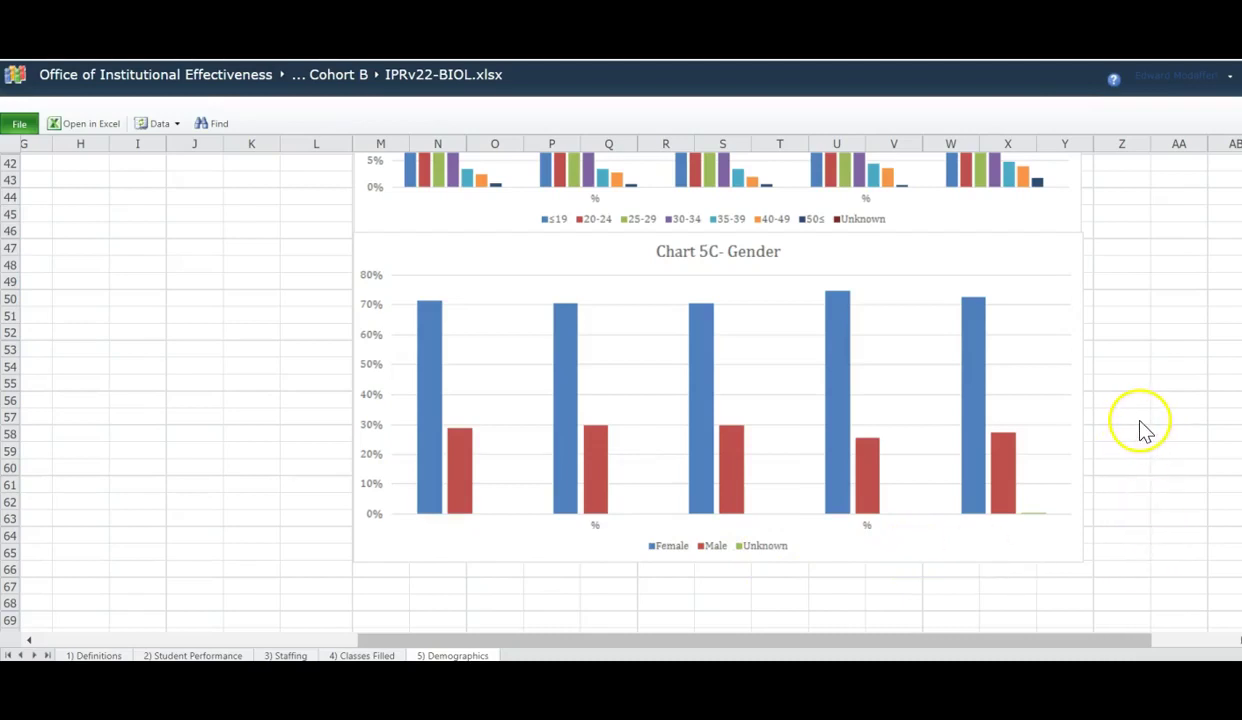
# - Switch back to eLumen and review the Student Performance, Staffing, Classes offered and Student Demographics questions in the Program Review trends in instruction section
pyautogui.scroll(12, 1160, 440)
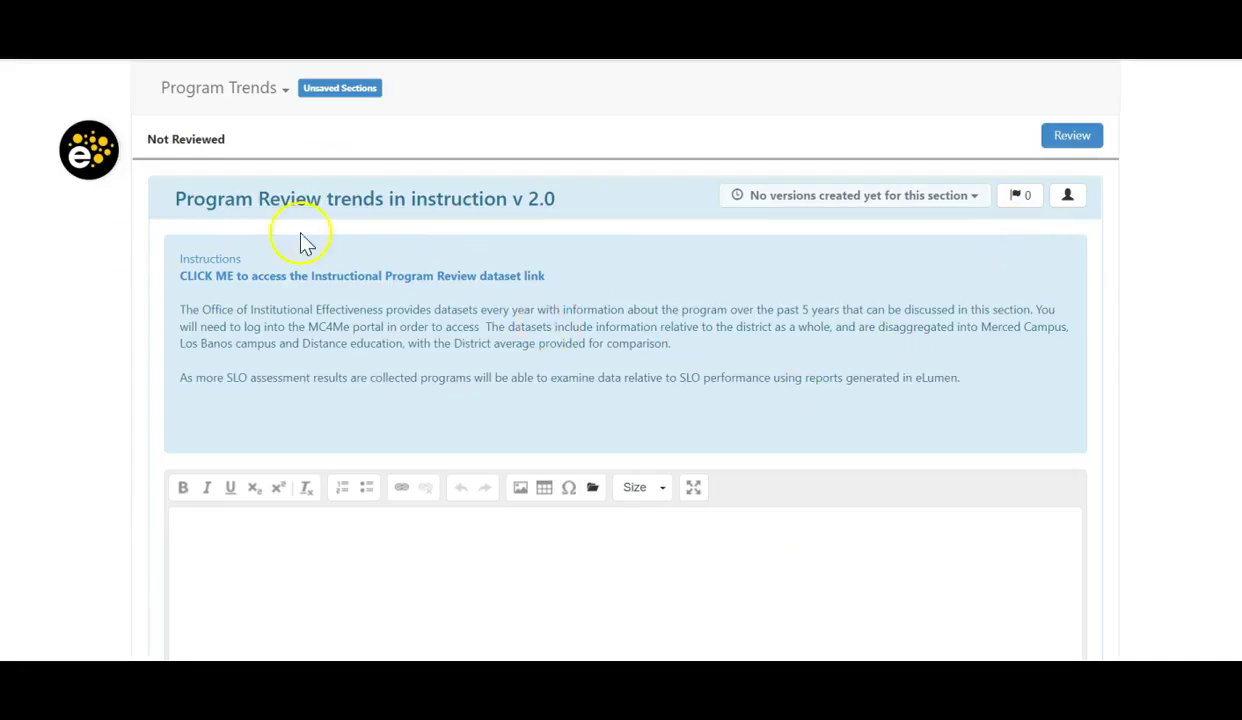
pyautogui.scroll(-3, 917, 330)
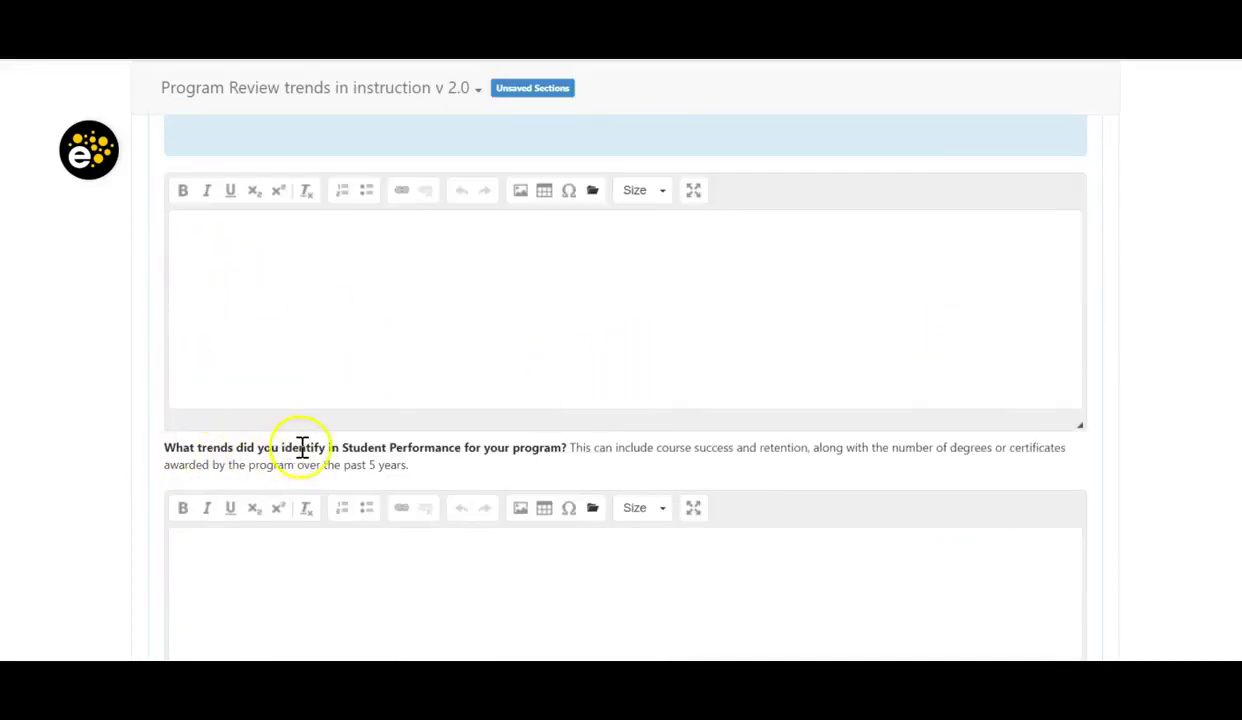
pyautogui.scroll(-3, 305, 450)
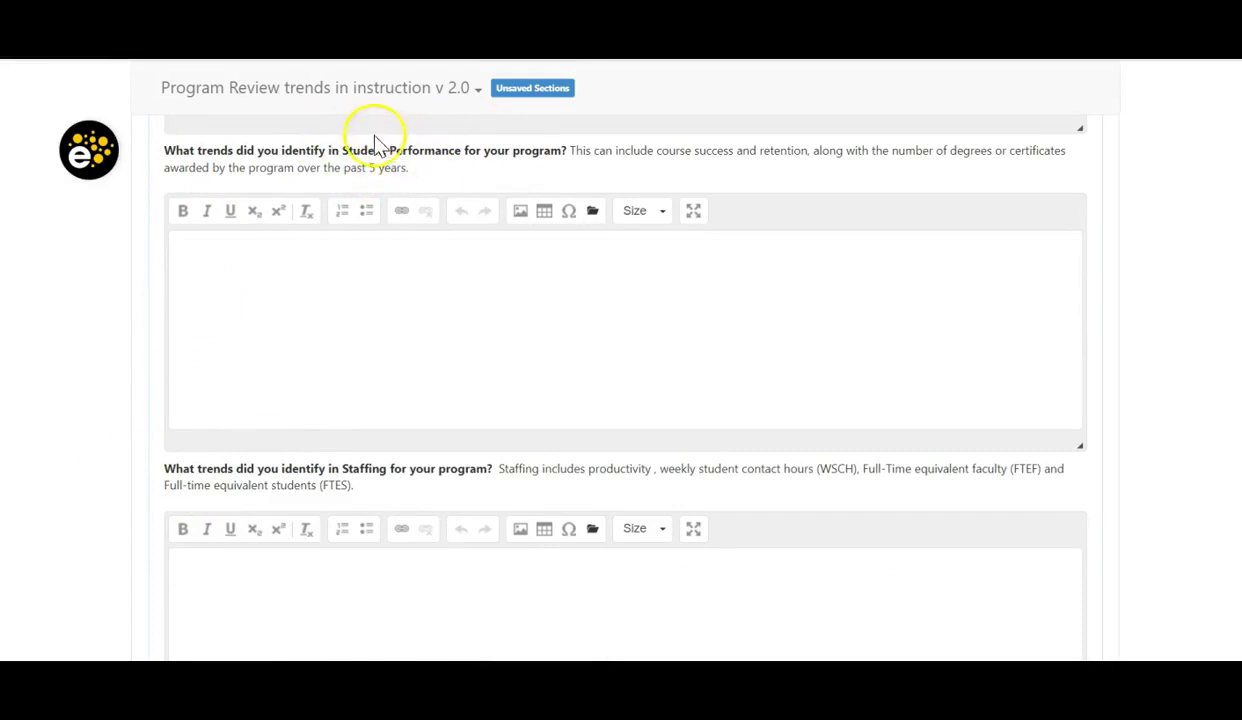
pyautogui.scroll(-2, 393, 468)
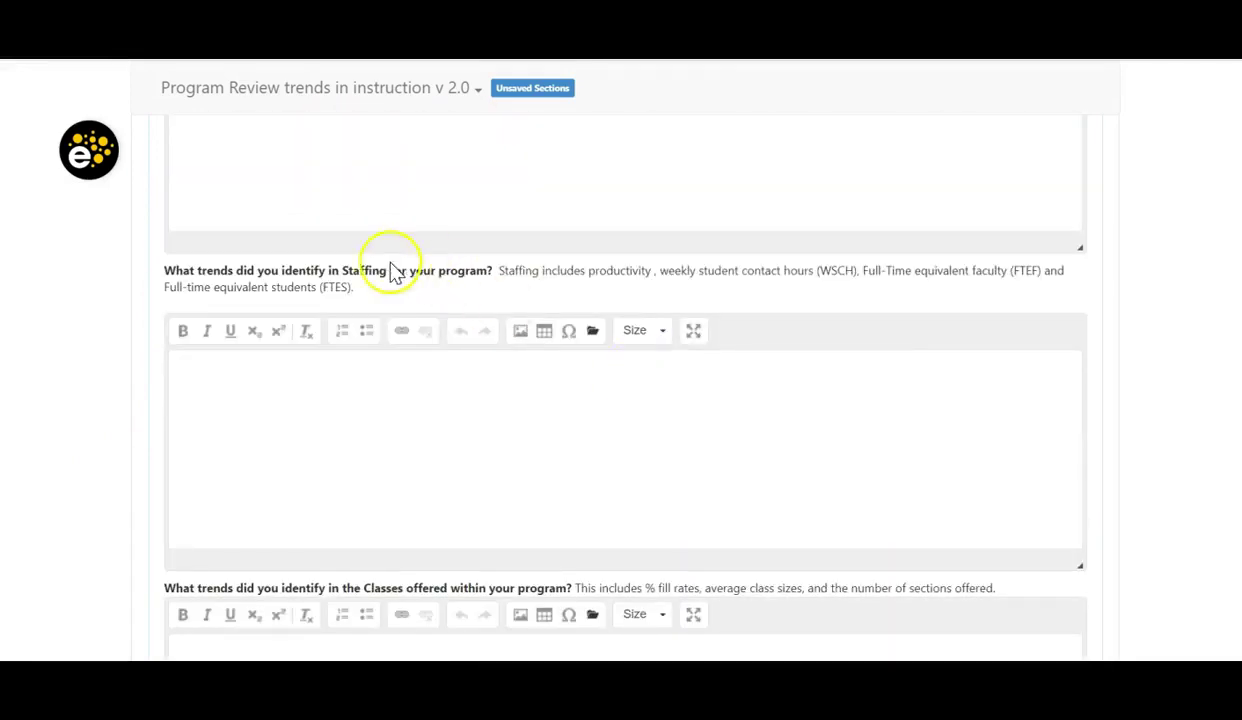
pyautogui.scroll(-1, 419, 280)
pyautogui.scroll(-1, 430, 277)
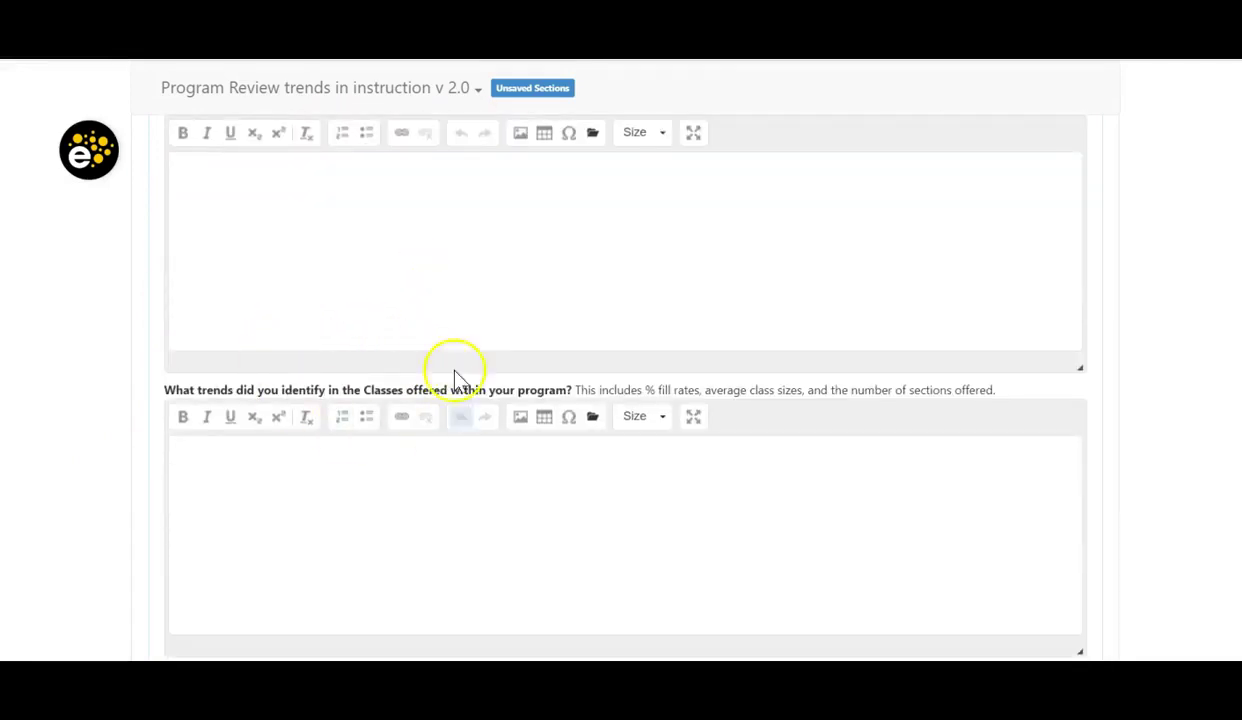
pyautogui.scroll(-2, 471, 366)
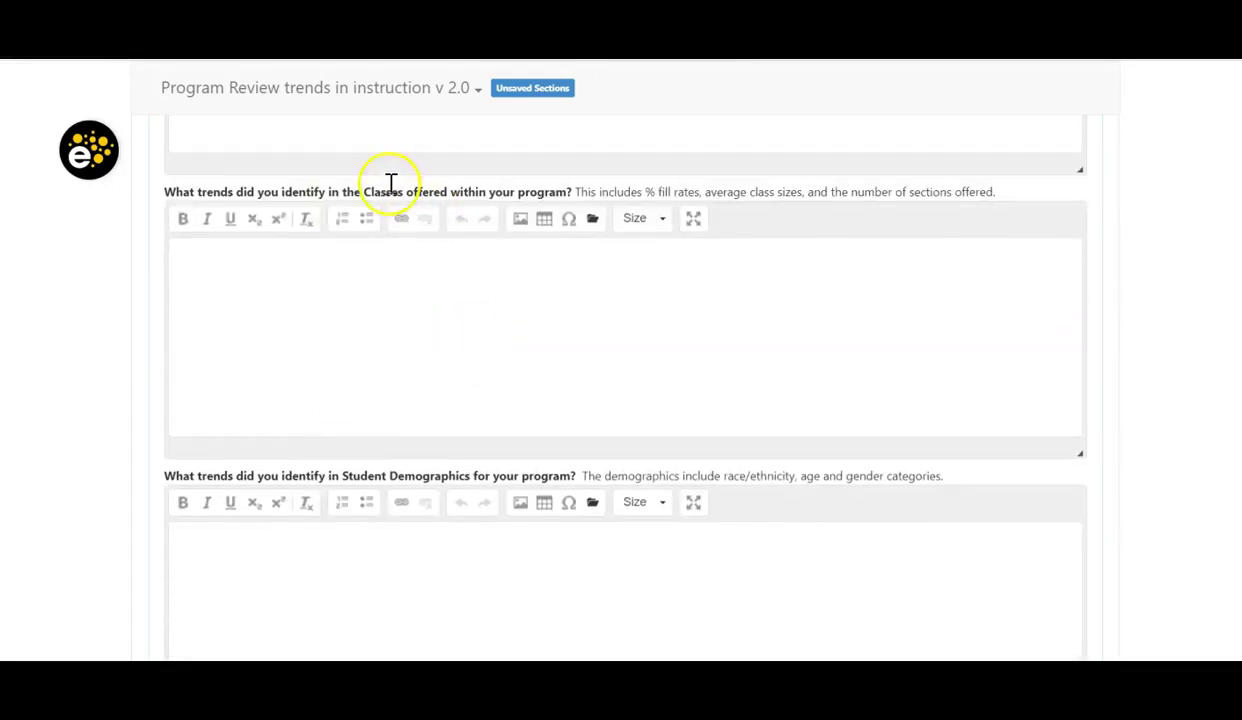
pyautogui.scroll(6, 760, 380)
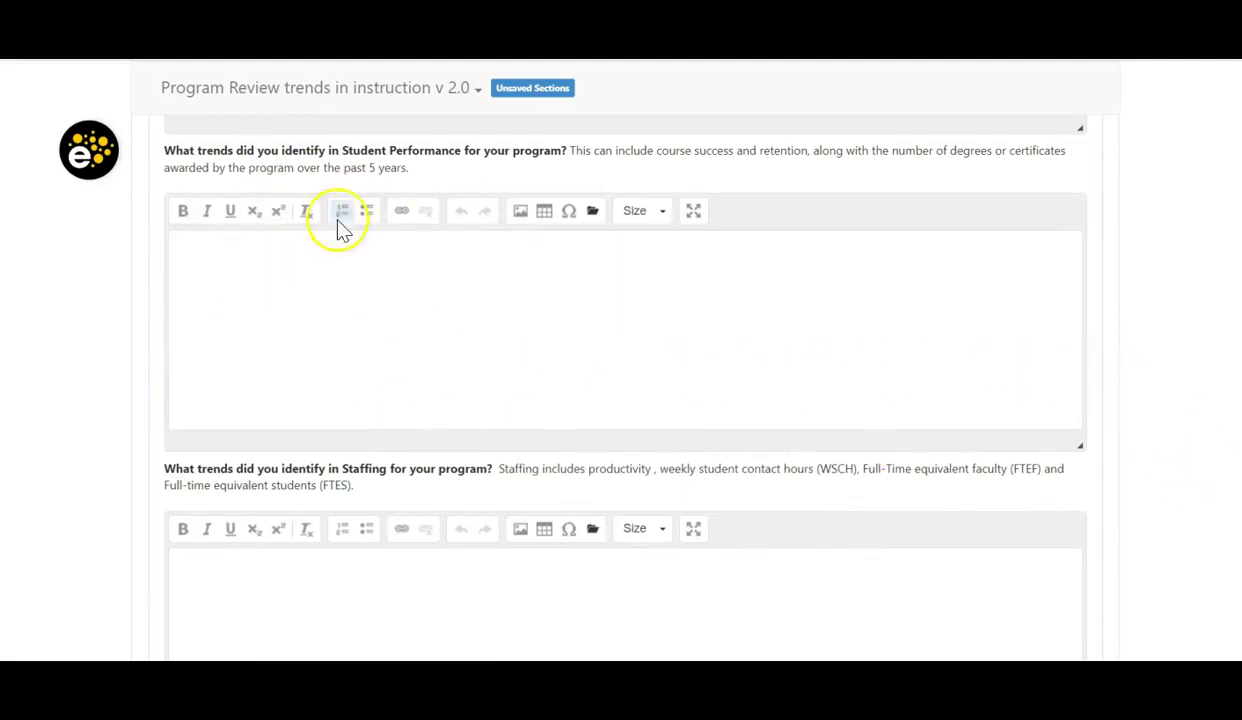
pyautogui.scroll(-3, 662, 404)
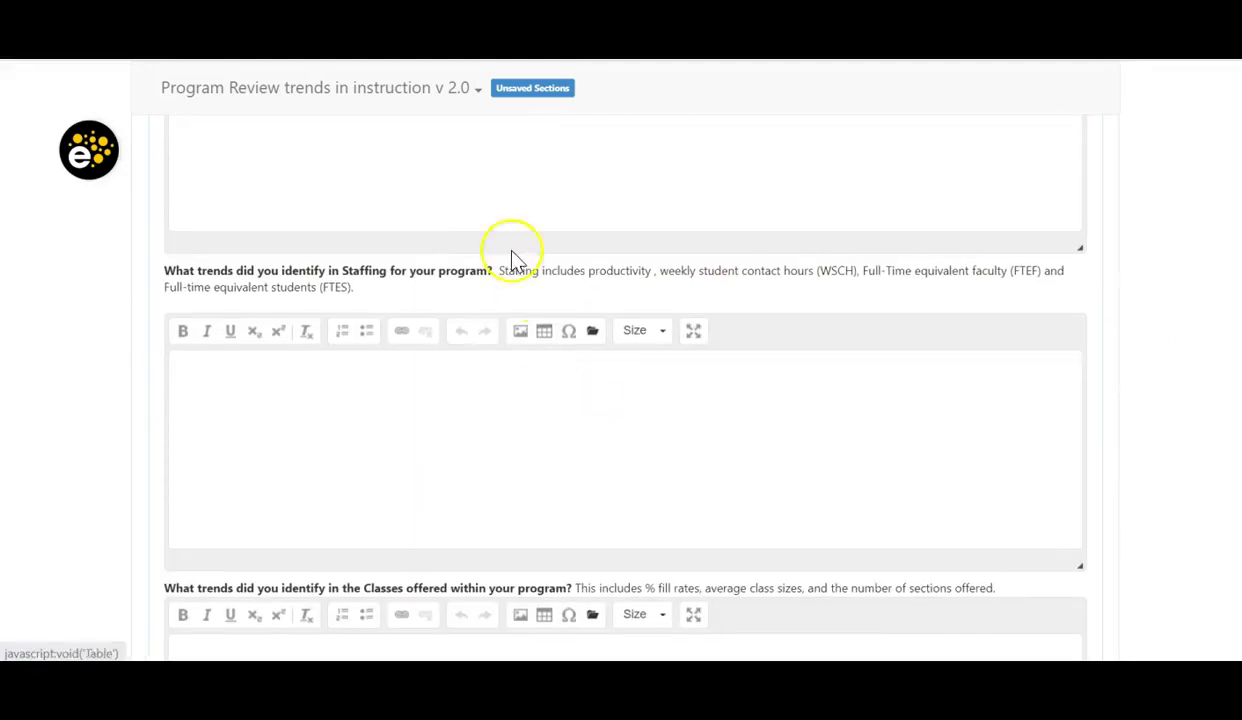
pyautogui.scroll(-10, 487, 402)
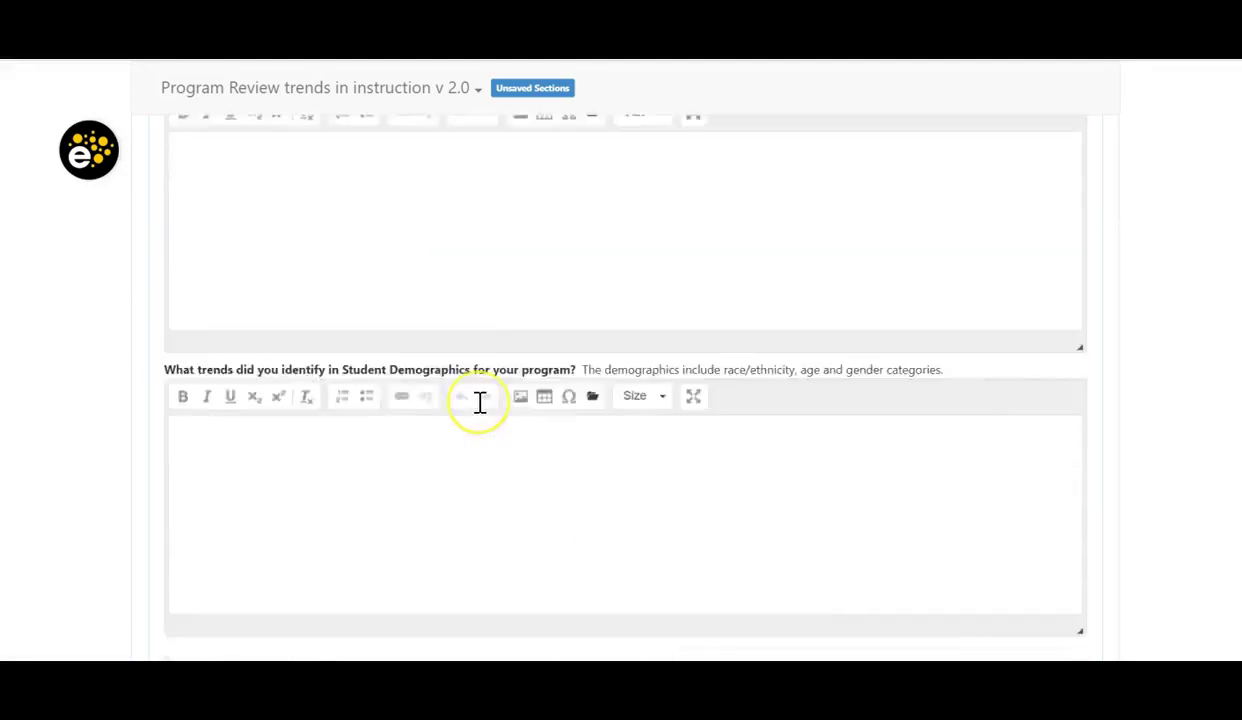